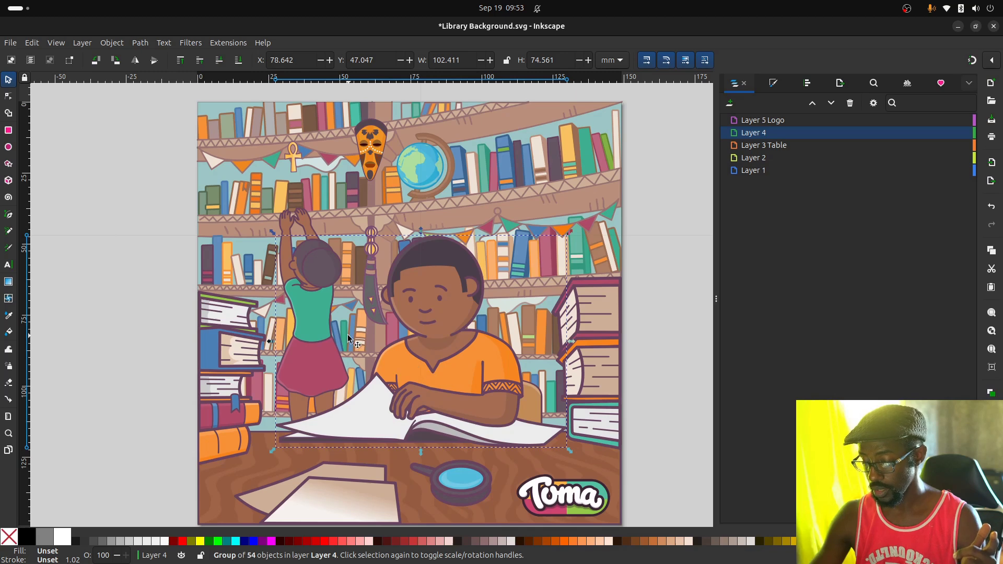
Select the group of the girl reaching up, and the bookshelf background group, to check which layers they belong to
left_click(329, 334)
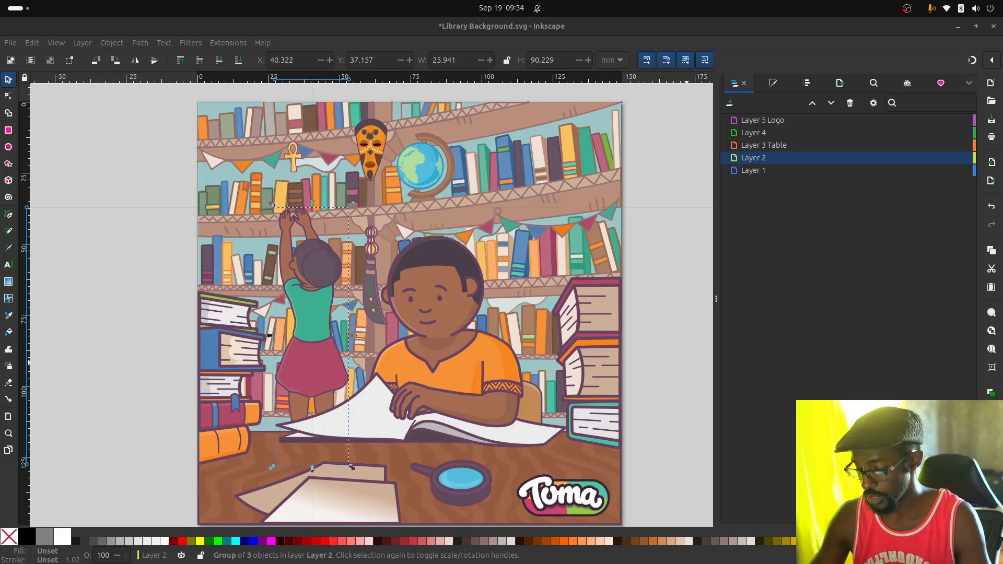
left_click(362, 264)
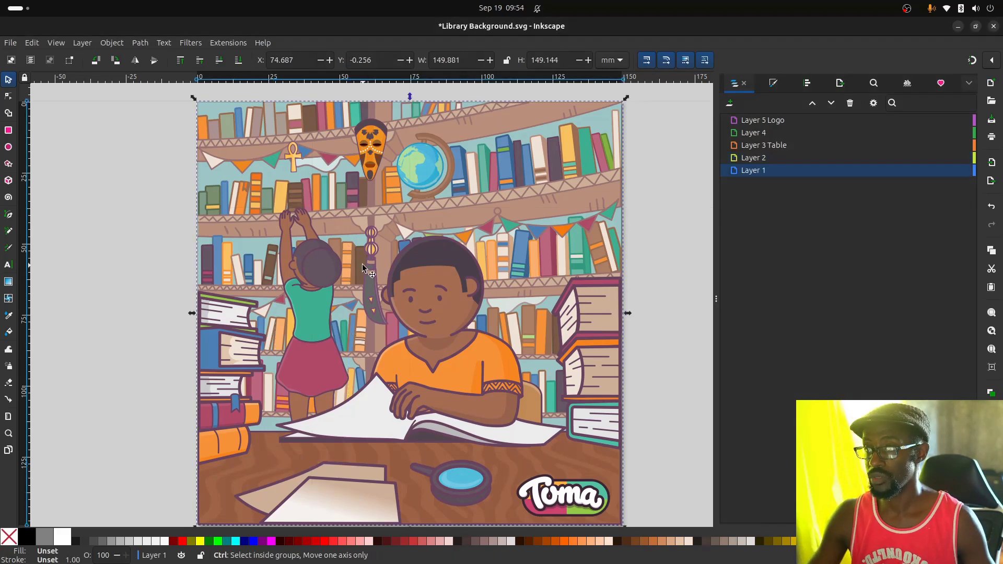
scroll(362, 264, "down", 1, "ctrl")
scroll(363, 265, "up", 2, "ctrl")
scroll(363, 265, "down", 1, "ctrl")
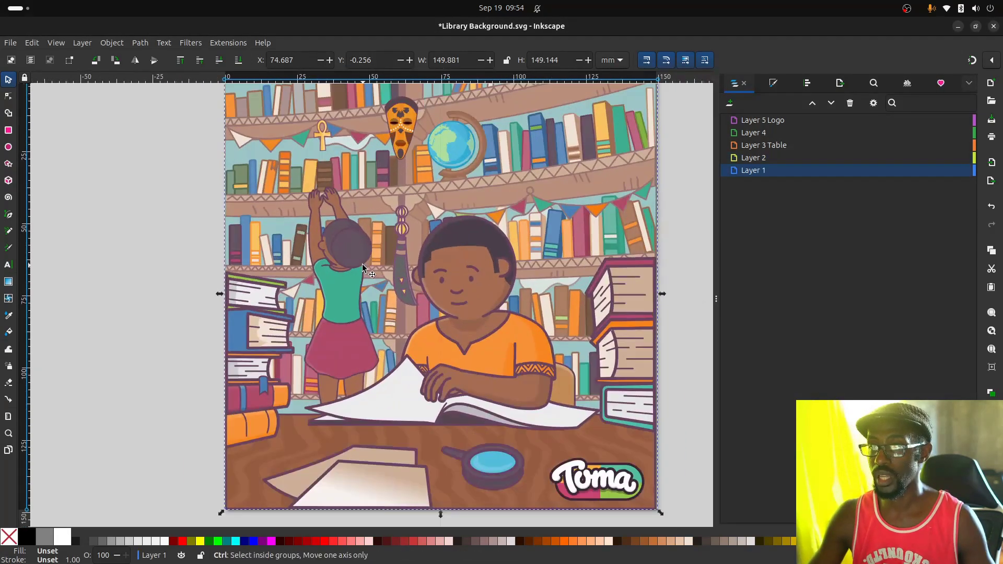
Toggle the visibility of Layer 2 and Layer 4 off and on to check which artwork each one holds
left_click(954, 157)
left_click(954, 158)
left_click(955, 157)
left_click(954, 158)
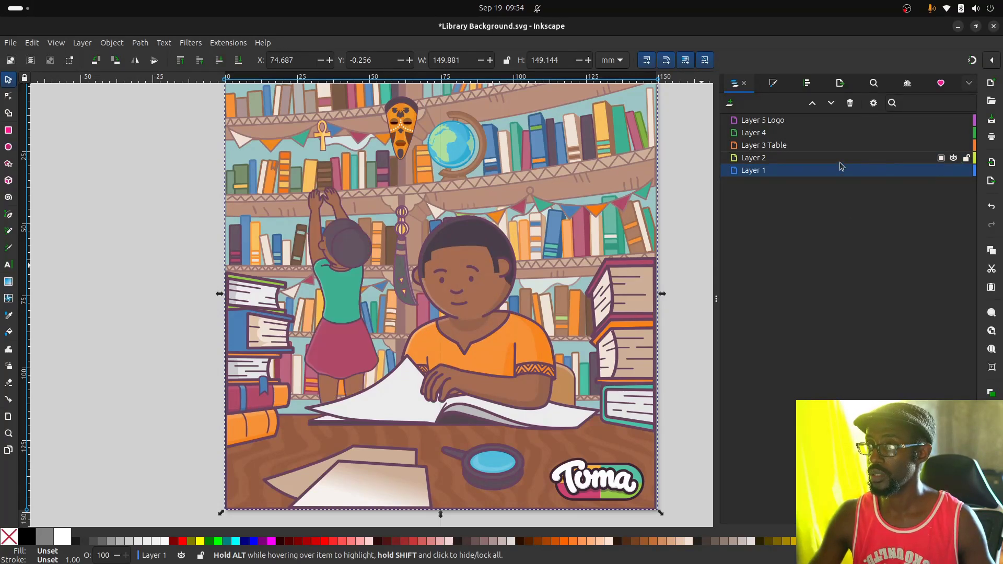
left_click(840, 160)
left_click(954, 134)
left_click(953, 134)
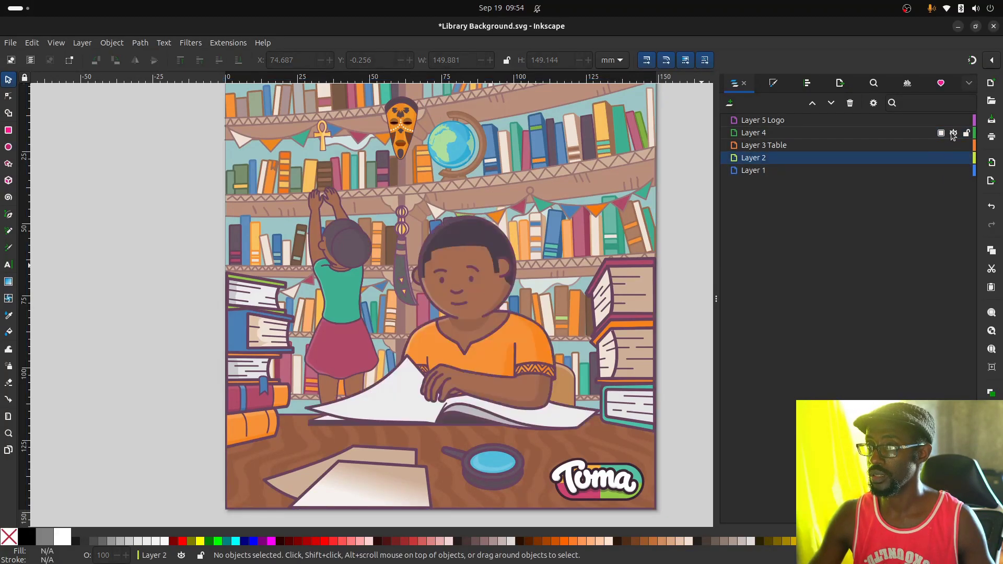
scroll(452, 290, "down", 1, "ctrl")
scroll(452, 288, "up", 1, "ctrl")
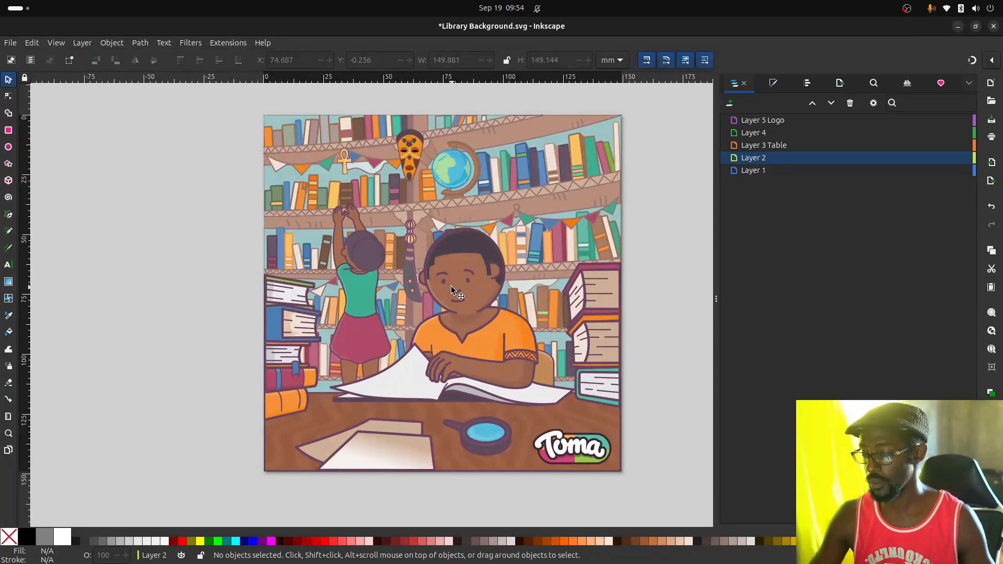
Close and reopen the Layers and Objects dialog, and narrow its docked panel to widen the canvas
left_click(88, 44)
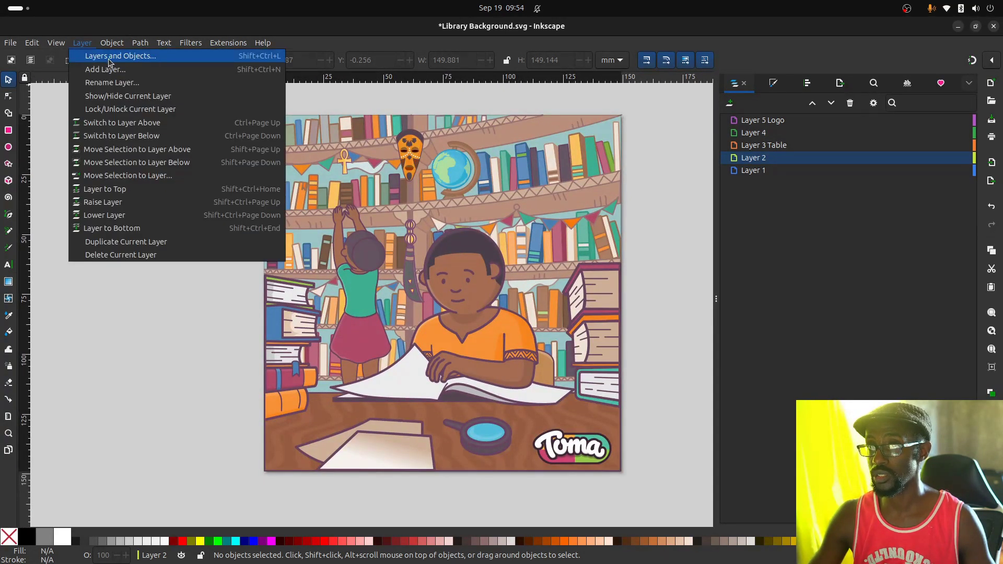
left_click(665, 264)
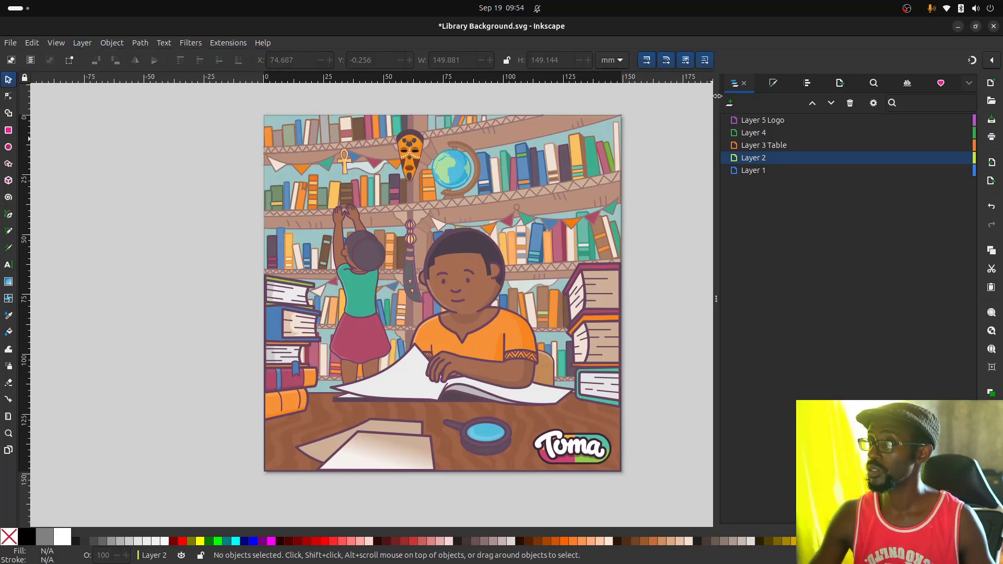
mouse_move(716, 104)
left_mouse_down()
mouse_move(725, 107)
mouse_move(716, 105)
left_mouse_up()
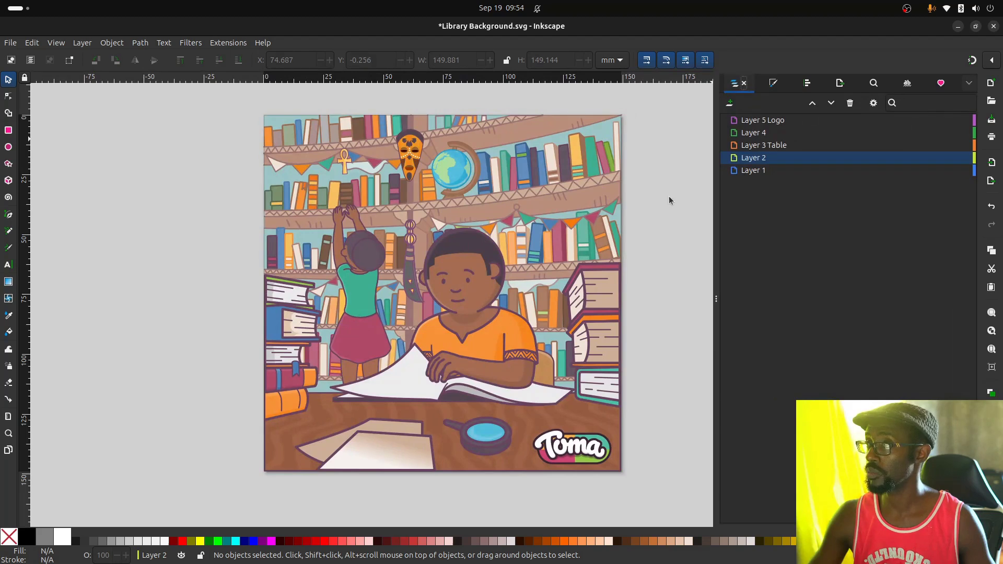
left_click(744, 83)
key("ctrl+l")
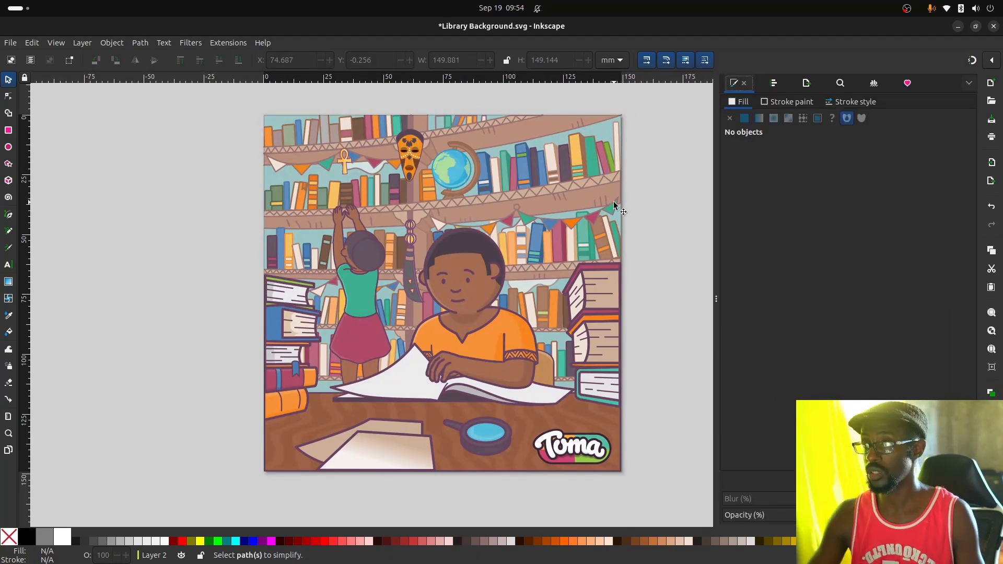
key("ctrl+shift+l")
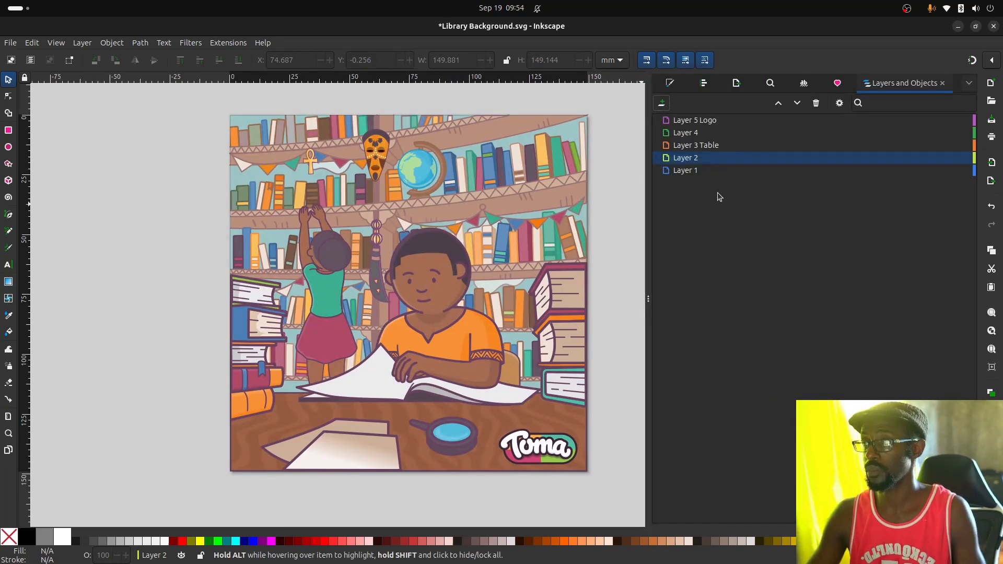
left_click_drag(648, 230, 705, 229)
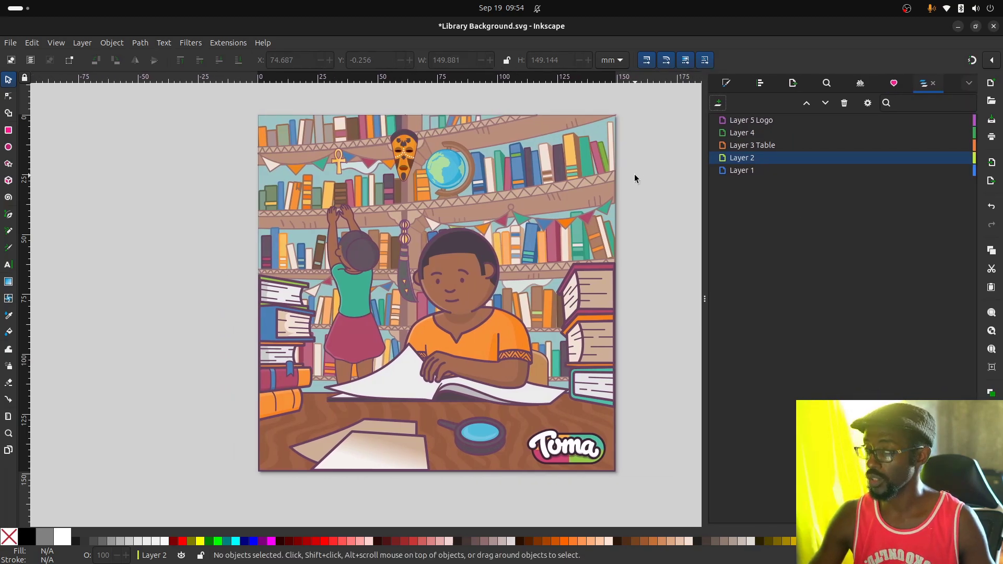
Hide Layer 1, Layer 2, Layer 3 Table and Layer 4 in turn and show them again to examine their contents
left_click(954, 170)
left_click(954, 157)
left_click(954, 145)
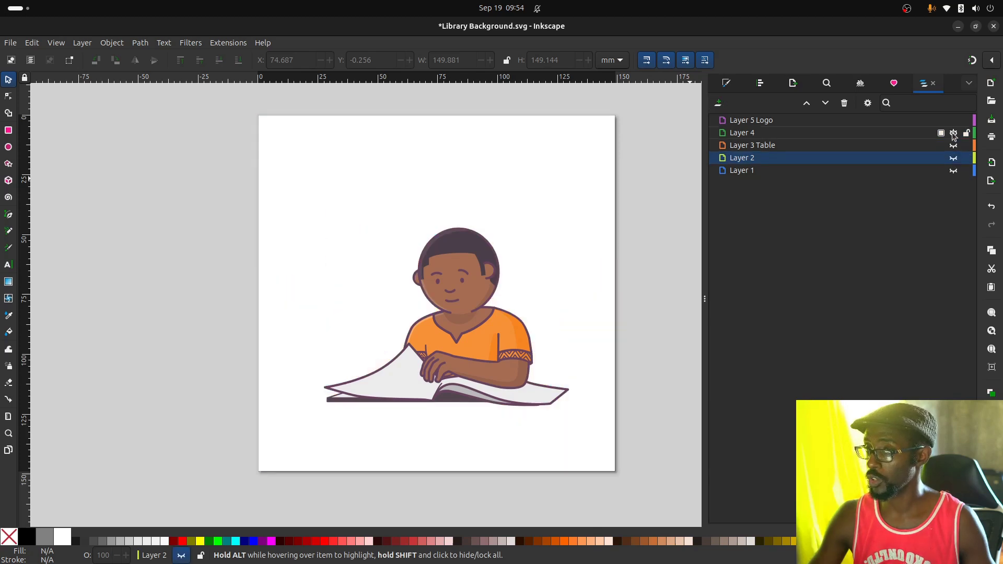
left_click(953, 132)
left_click(954, 132)
left_click(954, 146)
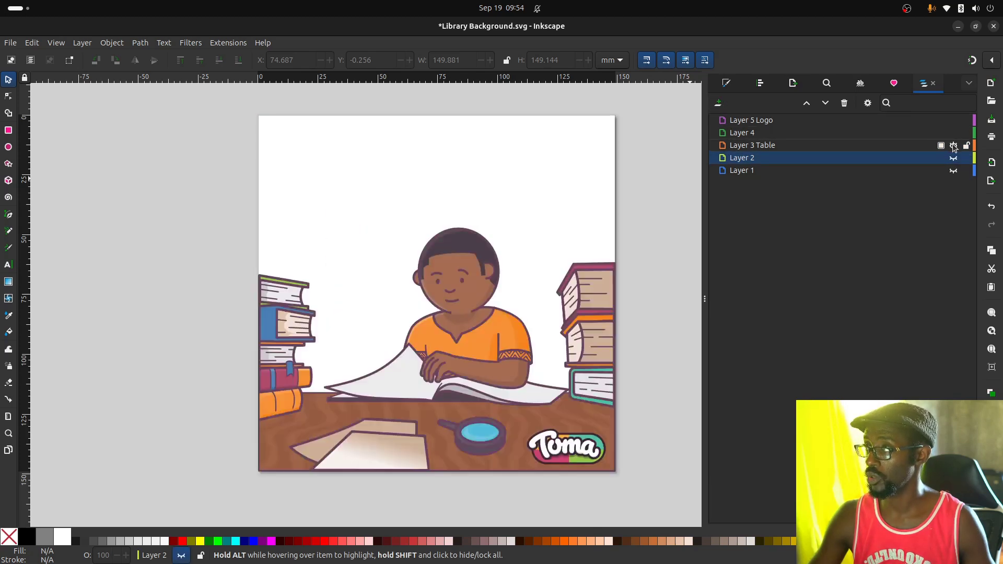
left_click(954, 158)
left_click(954, 170)
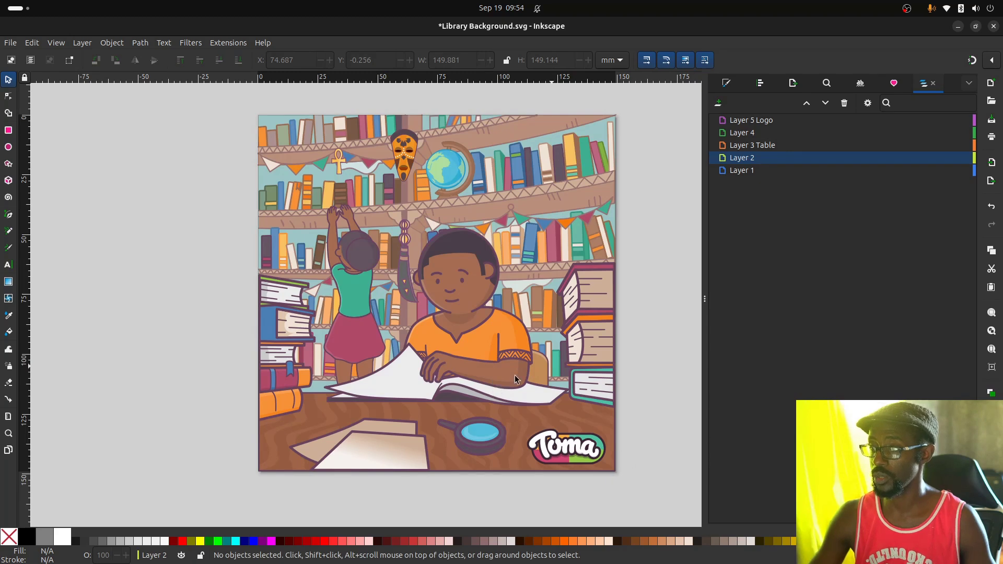
Move the Toma logo group from Layer 3 Table to Layer 5 Logo
left_click(567, 445)
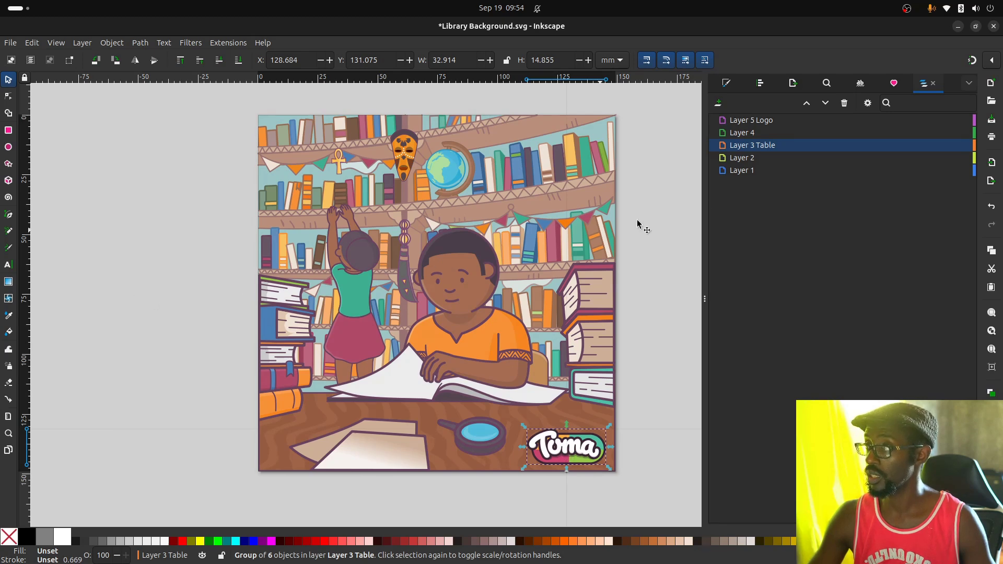
right_click(584, 441)
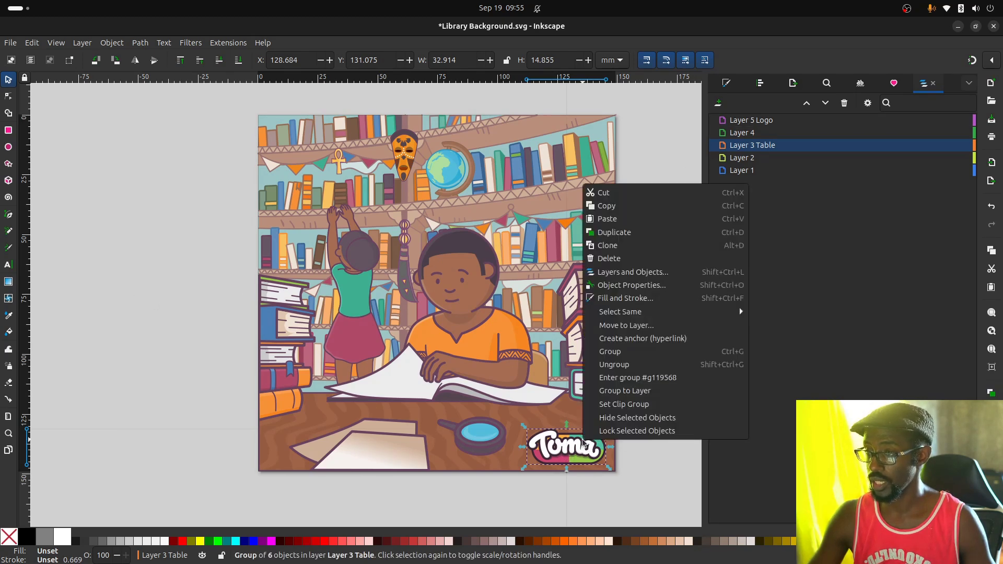
left_click(629, 326)
left_click(525, 252)
left_click(531, 353)
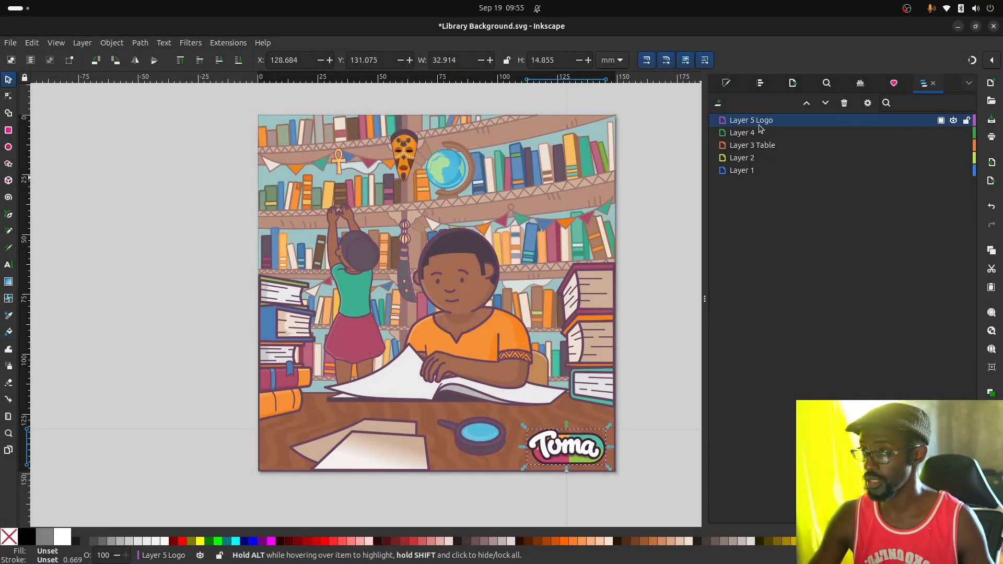
Toggle the visibility of Layer 5 Logo off and on repeatedly to check that it holds the logo
left_click(954, 121)
left_click(954, 121)
left_click(954, 121)
left_click(954, 120)
left_click(954, 120)
left_click(954, 121)
left_click(954, 121)
left_click(954, 121)
left_click(954, 121)
left_click(954, 121)
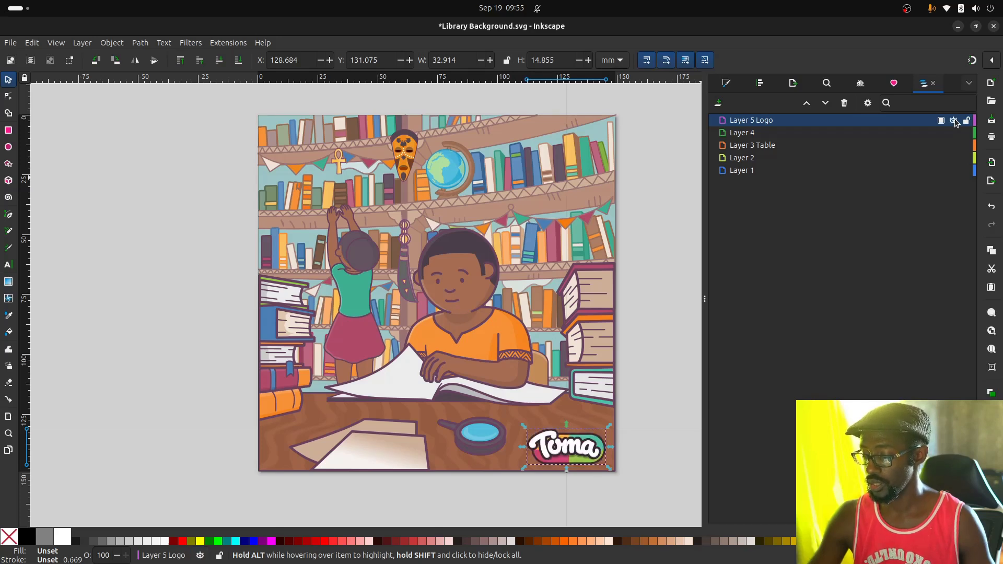
Select the reading boy's group, Layer 1 and Layer 3 Table in turn to review how the artwork is layered
left_click(466, 355)
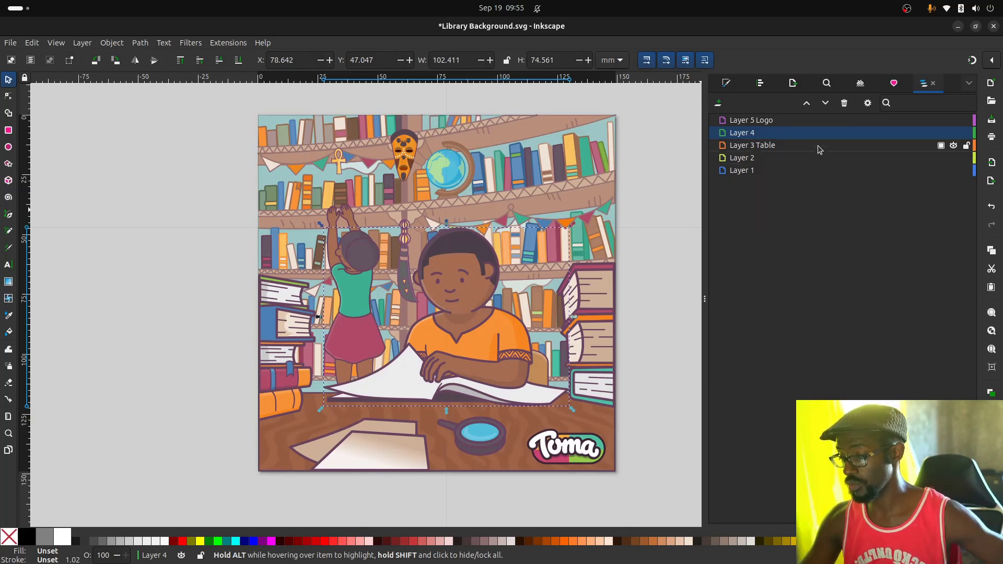
left_click(786, 169)
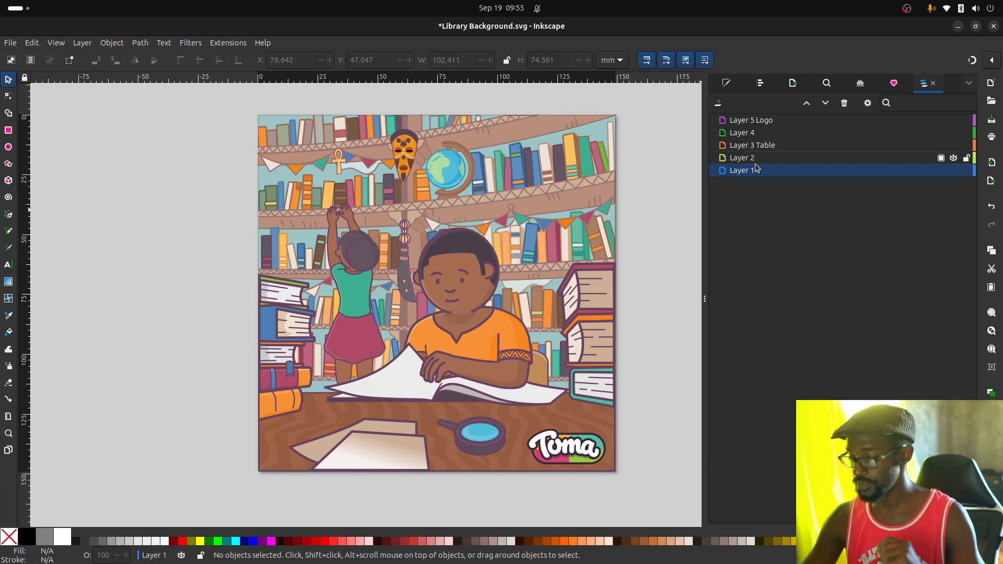
left_click(767, 147)
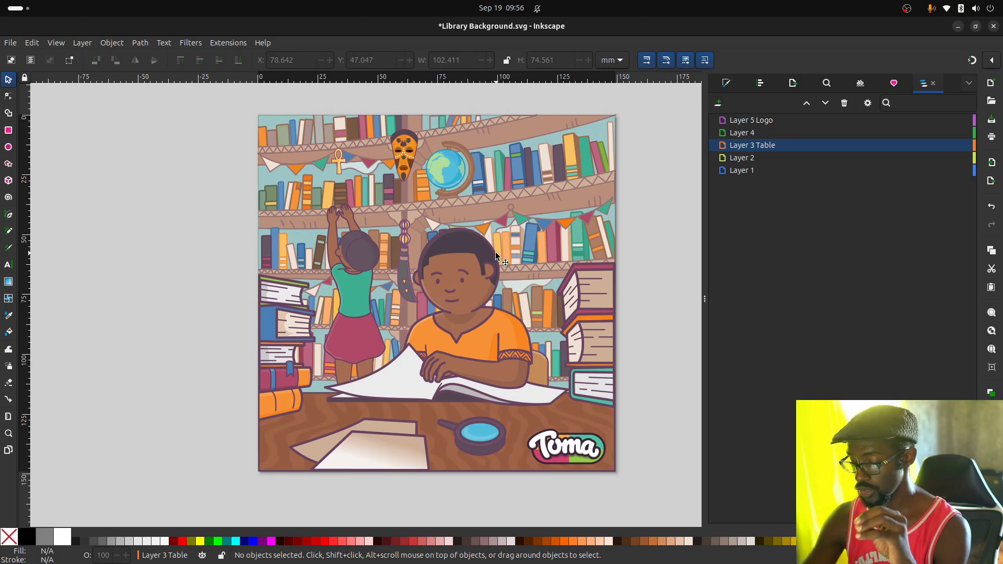
left_click(462, 330)
left_click(462, 330)
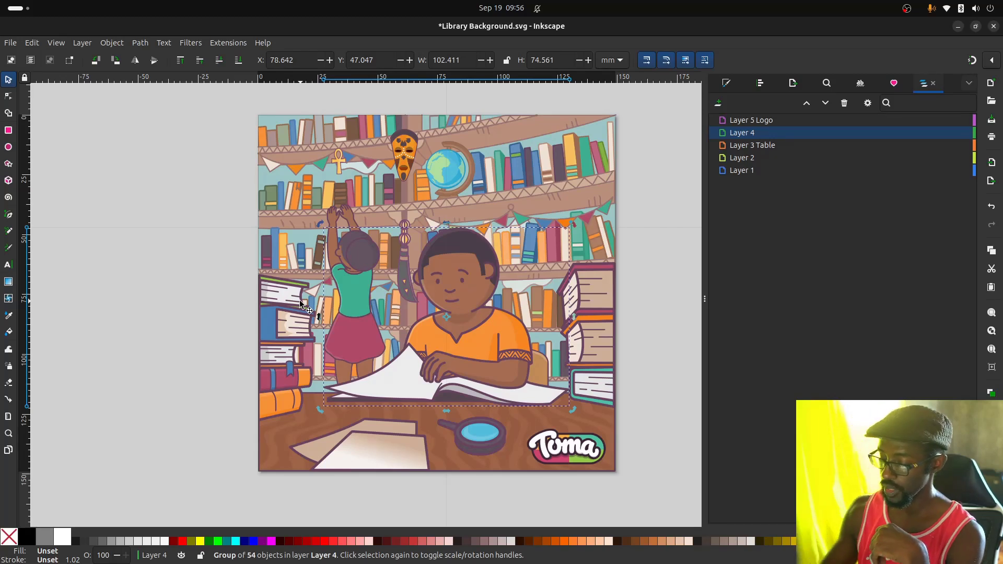
left_click(481, 316)
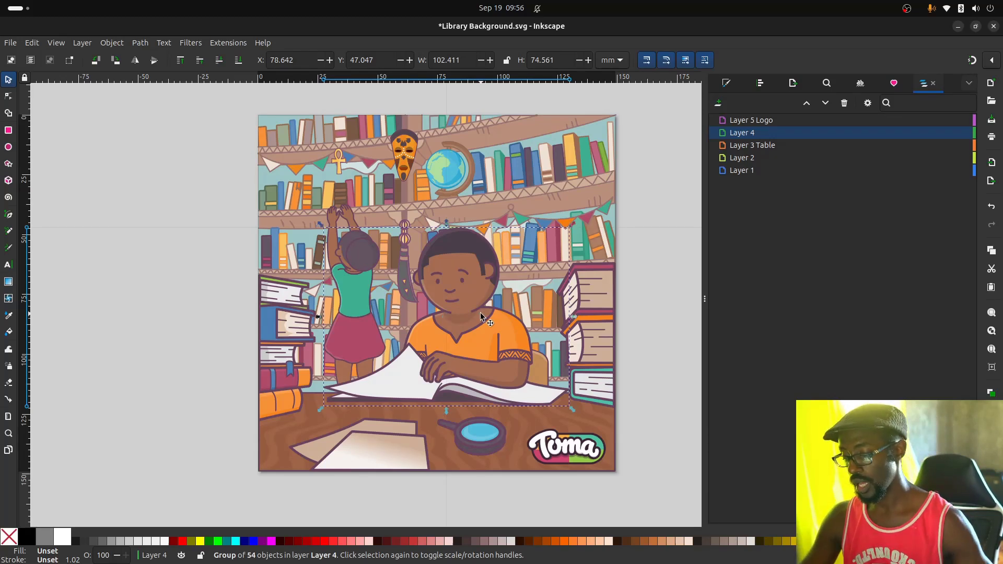
Duplicate the reading boy's group and the teal backdrop rectangle, move the copies about 209 mm left off the page, and cut them
left_click(601, 131, "shift")
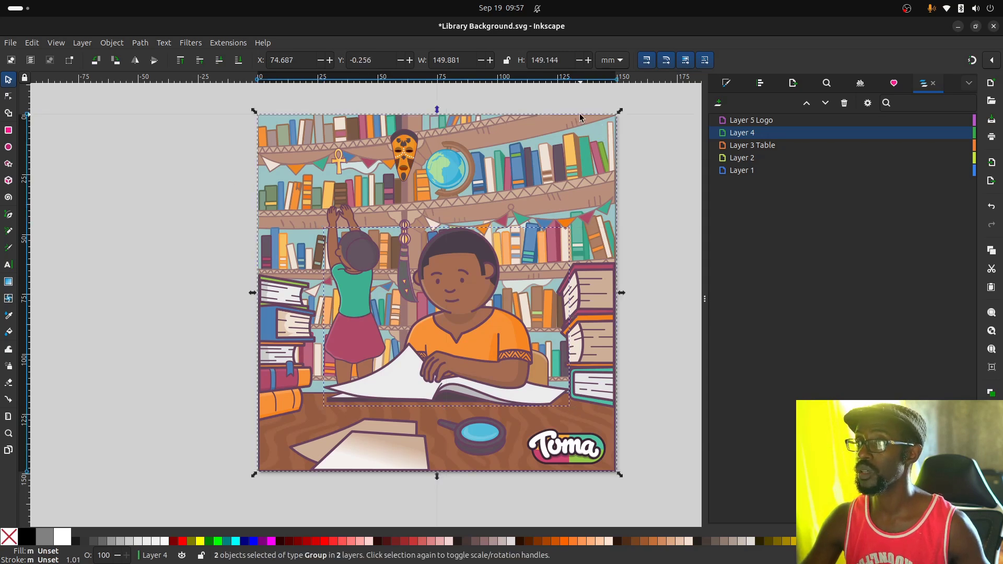
double_click(597, 128)
left_click(597, 129)
left_click_drag(596, 129, 445, 150)
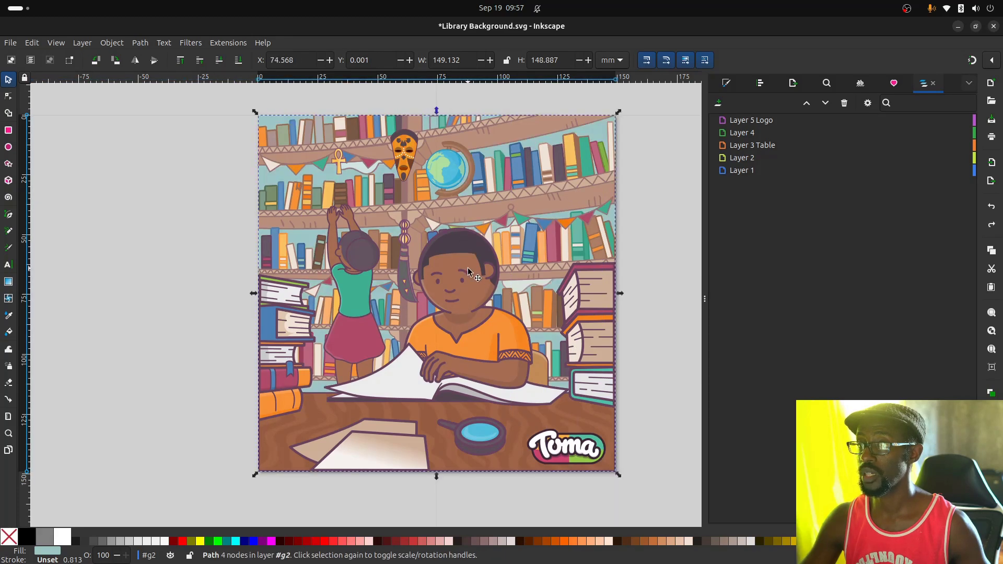
scroll(483, 268, "down", 2, "ctrl")
left_click_drag(483, 264, 183, 276)
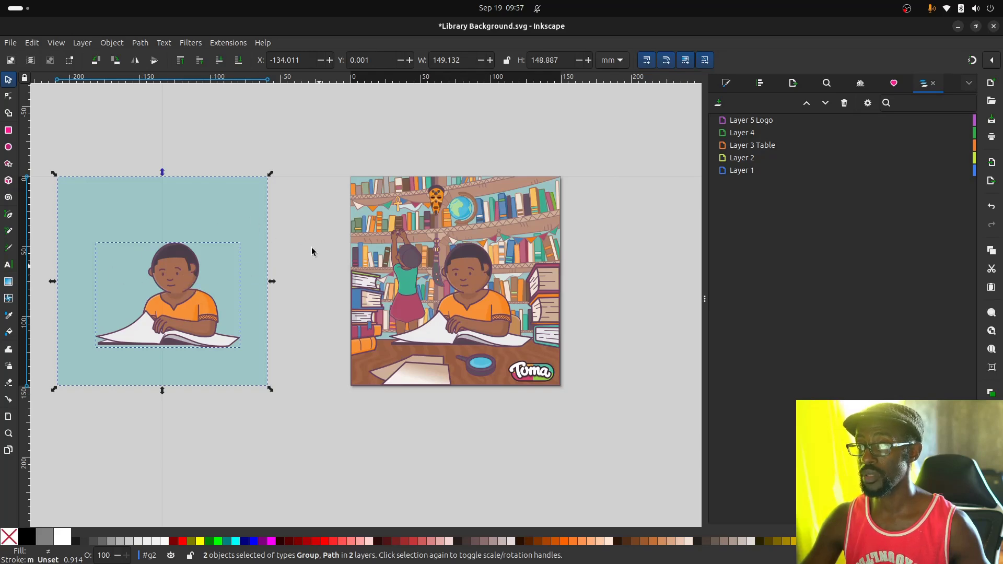
key("ctrl+x")
Switch to the New document 2 window and select the reading boy's group there to review it on the teal backdrop
key("super")
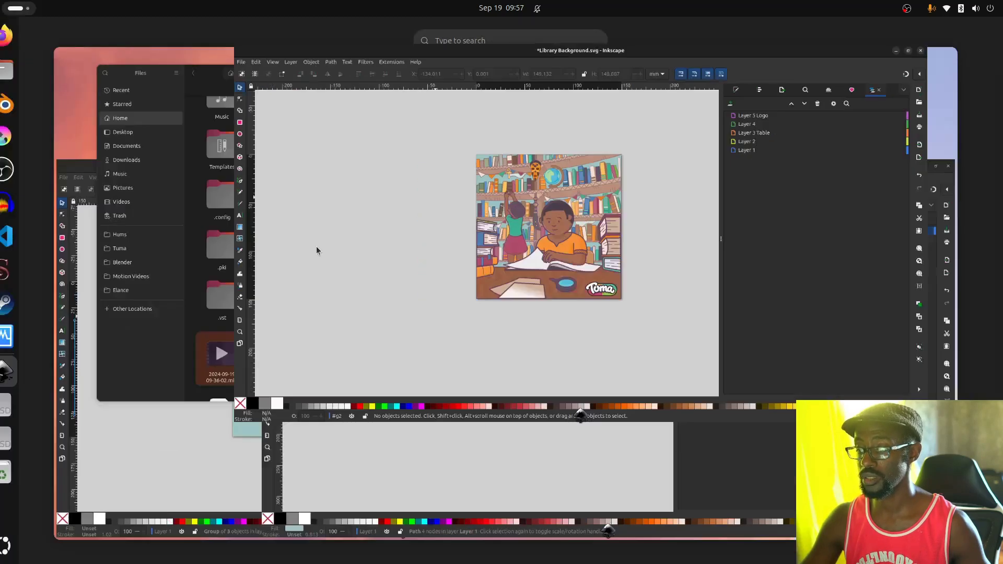
left_click(540, 386)
scroll(321, 303, "up", 1, "ctrl")
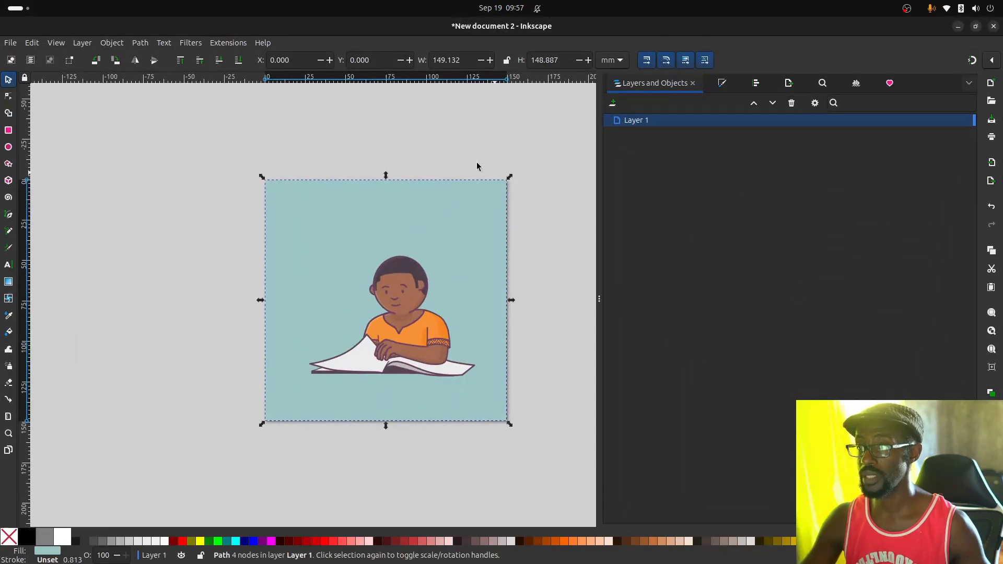
left_click(435, 450)
left_click(400, 318)
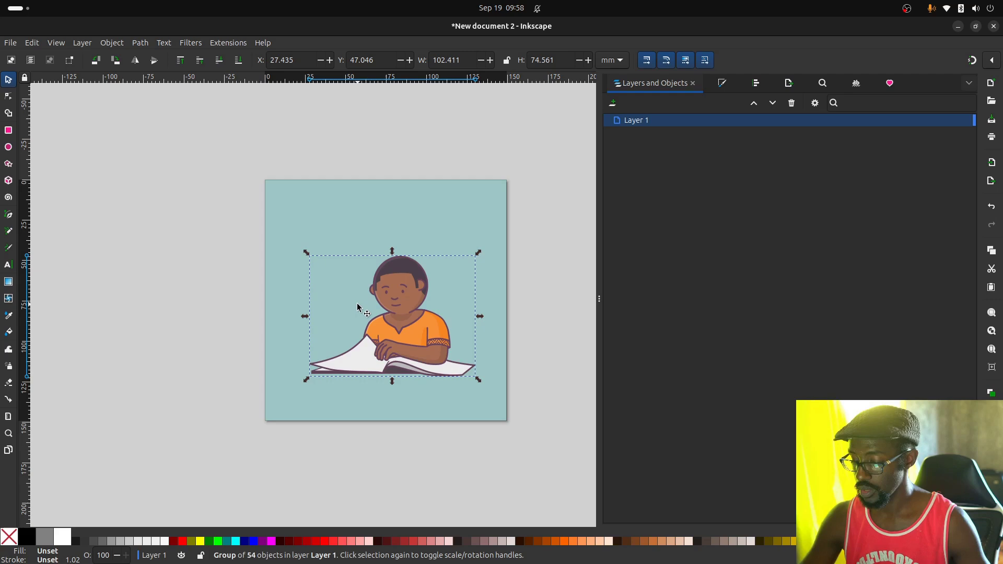
Look at the girl on the teal backdrop in the New document 1 window and return to Library Background.svg
key("super")
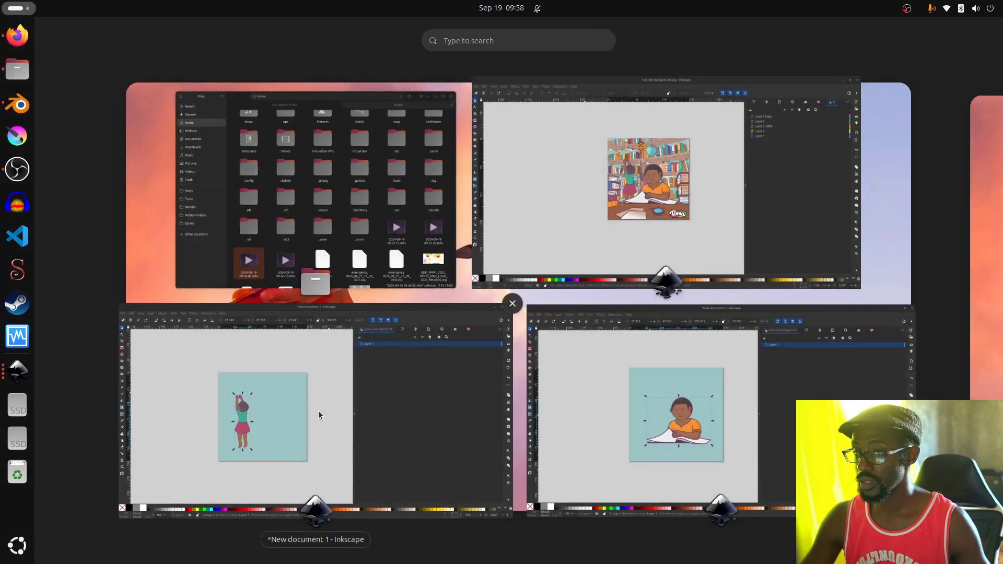
left_click(318, 412)
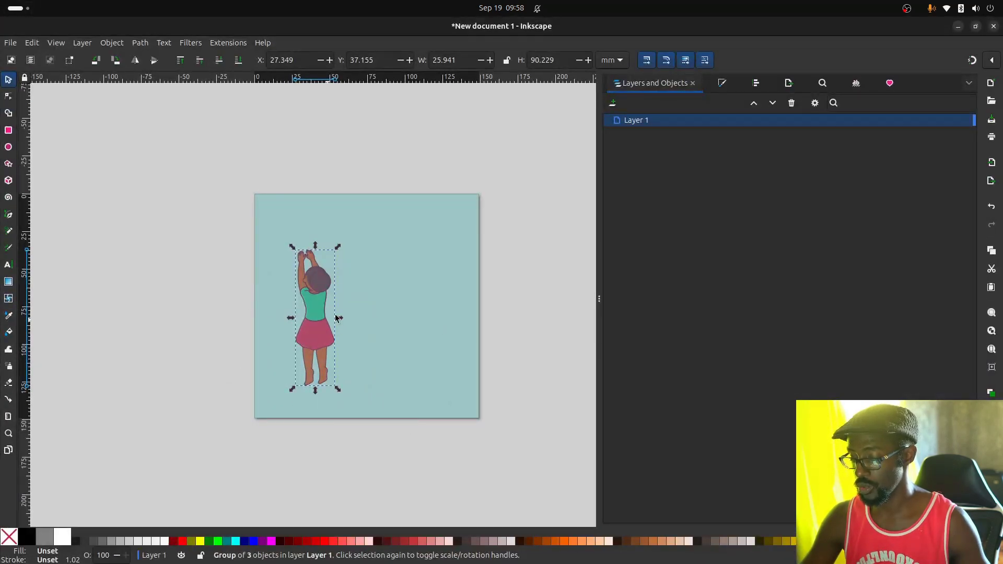
key("super")
left_click(453, 382)
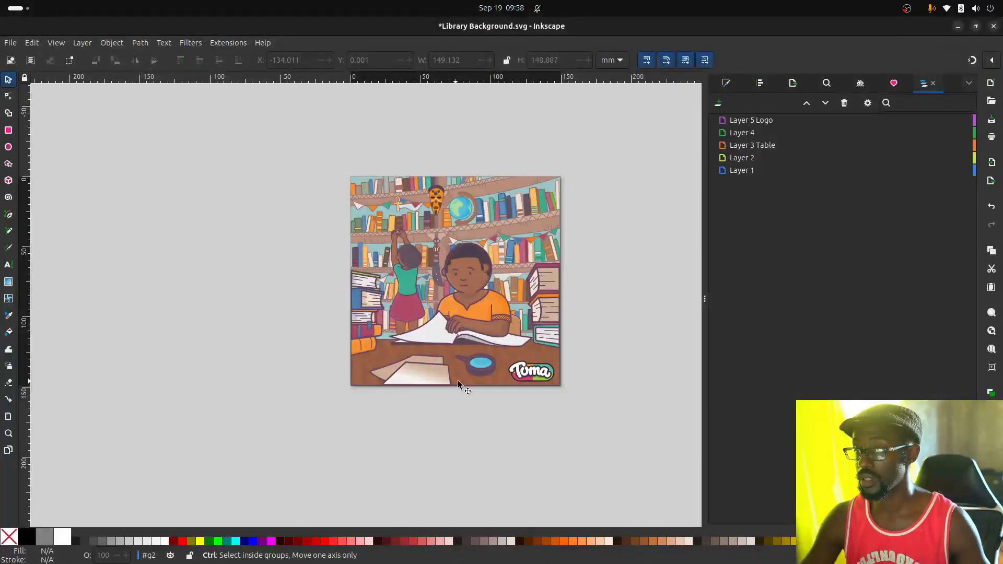
Examine the loose papers at the front of the table up close
scroll(453, 381, "up", 2, "ctrl")
scroll(462, 381, "up", 2)
scroll(462, 379, "down", 2, "shift")
scroll(462, 379, "down", 1, "shift")
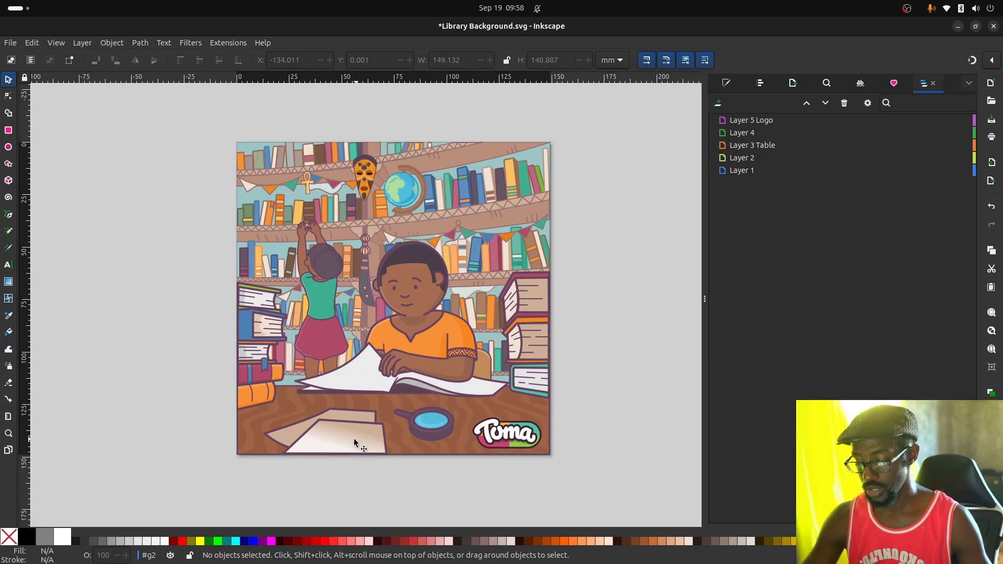
scroll(337, 444, "up", 2, "ctrl")
scroll(345, 435, "up", 1, "ctrl")
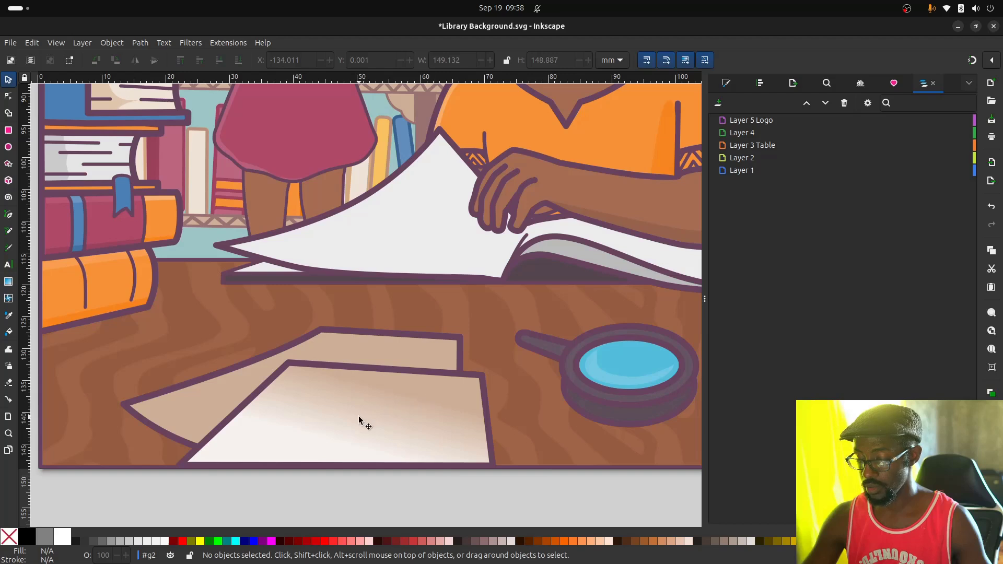
Replace the front loose paper's gradient fill with a flat off-white sampled from the paper itself
left_click(381, 421)
key("n")
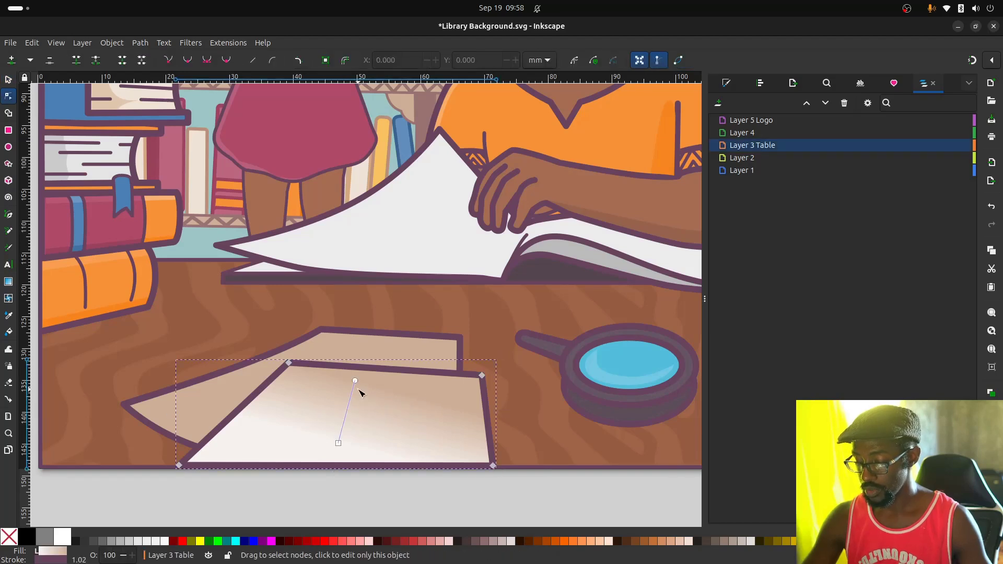
key("d")
left_click(365, 436)
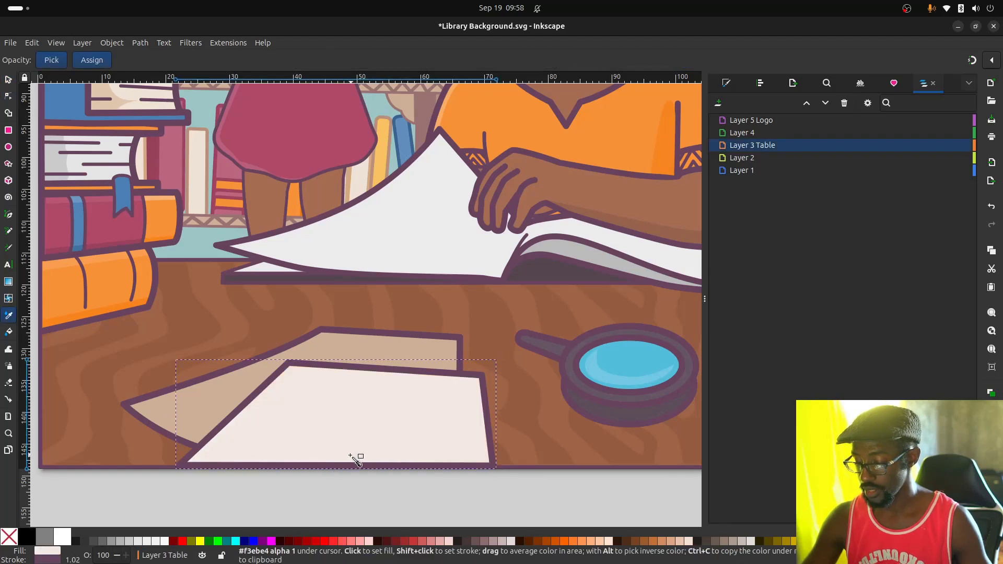
key("s")
Select the book stacks, logo, magnifying glass, girl and reading boy in turn to review which layer each belongs to
scroll(375, 424, "down", 2, "ctrl")
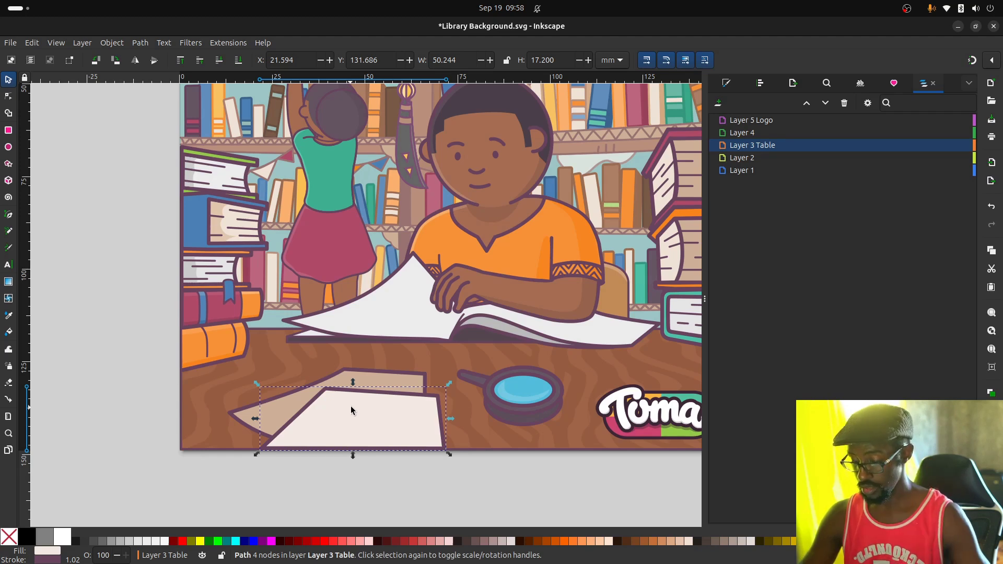
scroll(373, 401, "down", 3, "ctrl")
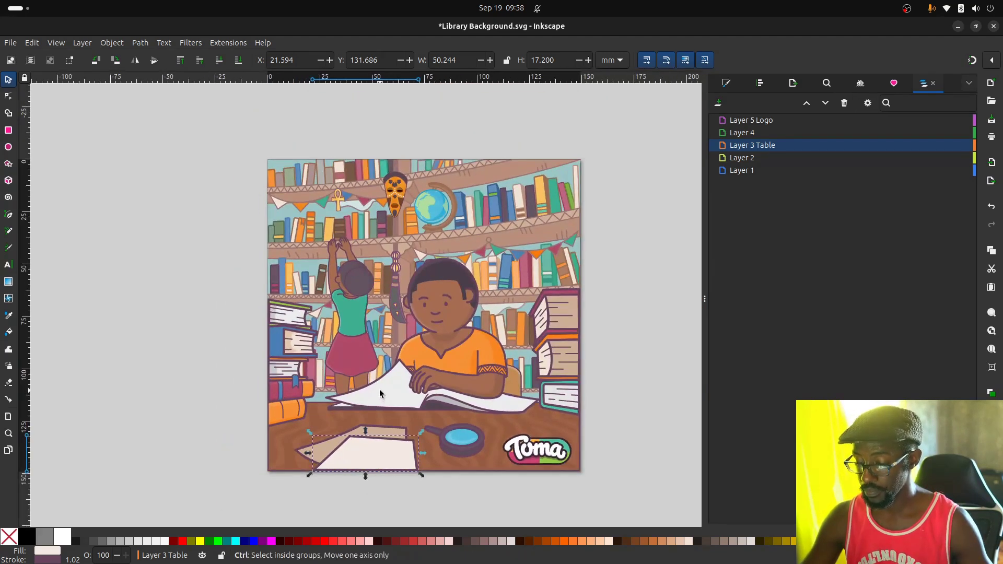
scroll(379, 391, "up", 1, "ctrl")
scroll(378, 392, "down", 2, "ctrl")
scroll(366, 392, "up", 2)
scroll(281, 393, "down", 1, "ctrl")
left_click(280, 392)
left_click(426, 402)
left_click(495, 392)
left_click(525, 416)
left_click(519, 485)
left_click(429, 477)
left_click(366, 430)
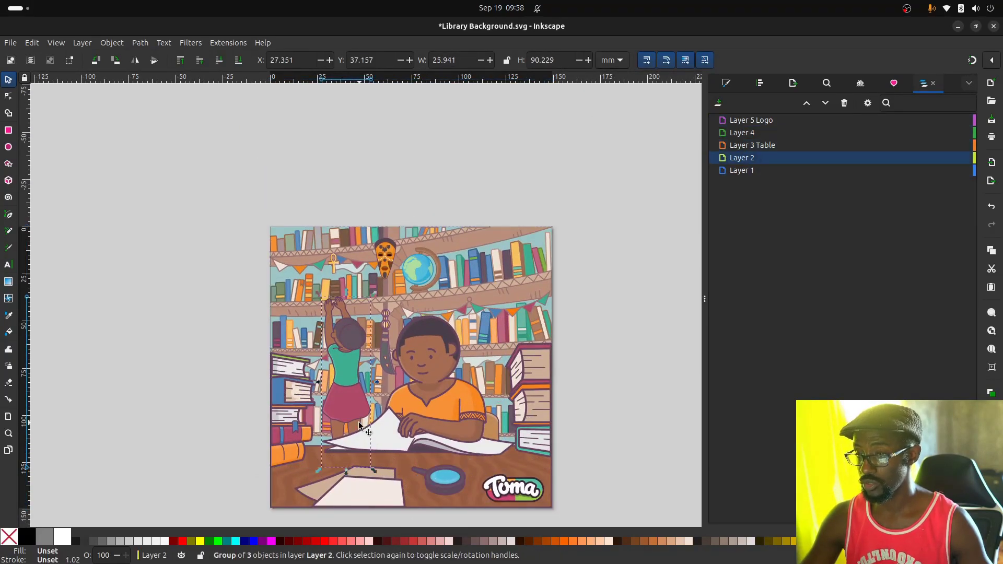
left_click(443, 413)
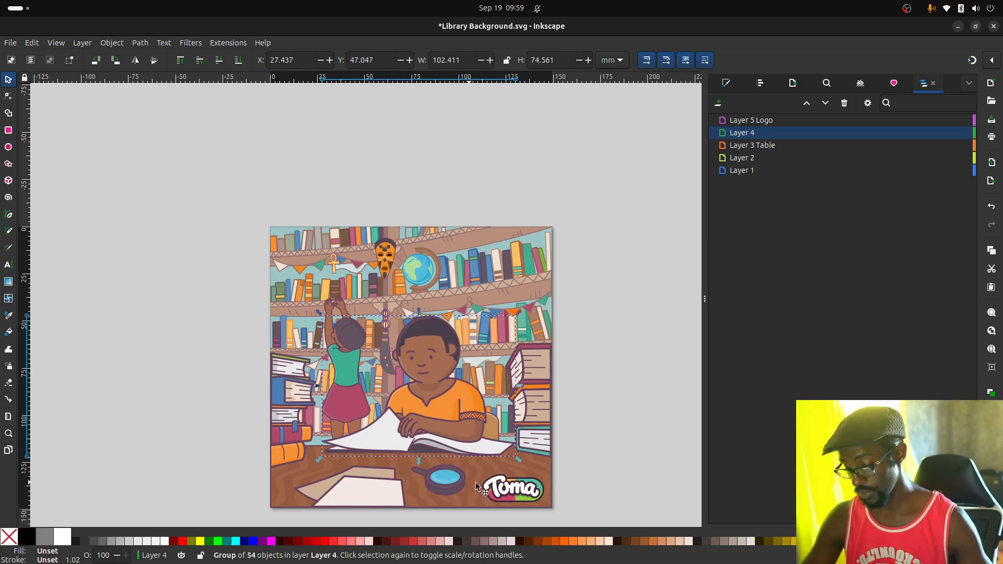
Select the white letter "a" inside the Toma logo's nested groups
scroll(511, 491, "up", 3, "ctrl")
scroll(487, 445, "down", 1, "ctrl")
scroll(460, 432, "down", 1)
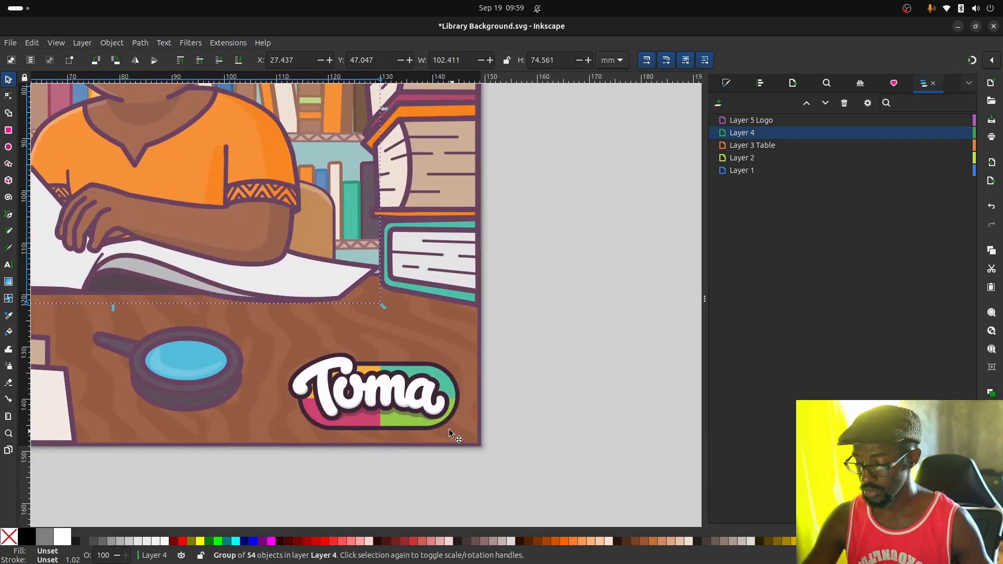
scroll(450, 429, "up", 5, "ctrl")
scroll(397, 409, "down", 1, "ctrl")
scroll(408, 404, "down", 2, "ctrl")
scroll(423, 400, "up", 2, "ctrl")
key("Escape")
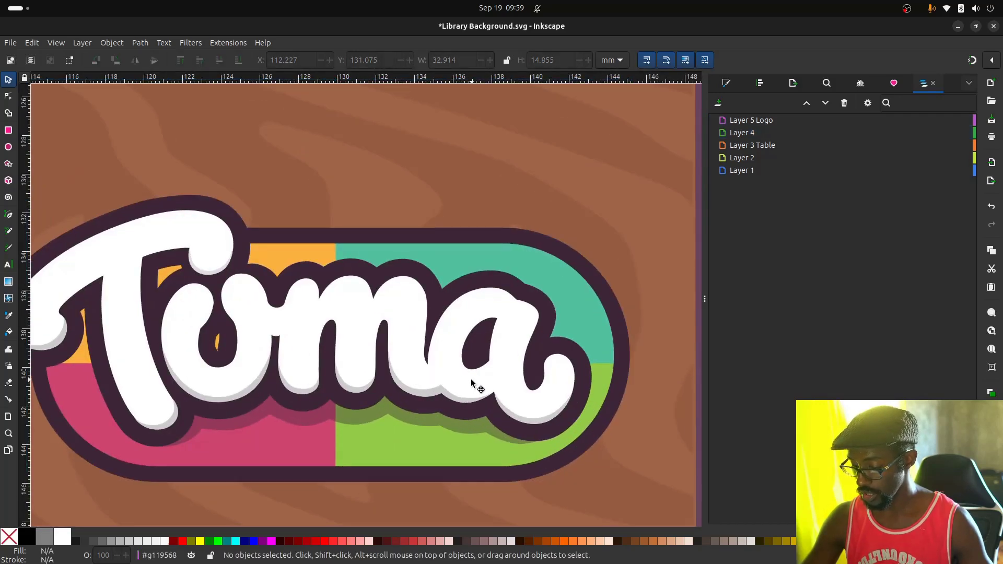
left_click(471, 383, "ctrl")
left_click(472, 383)
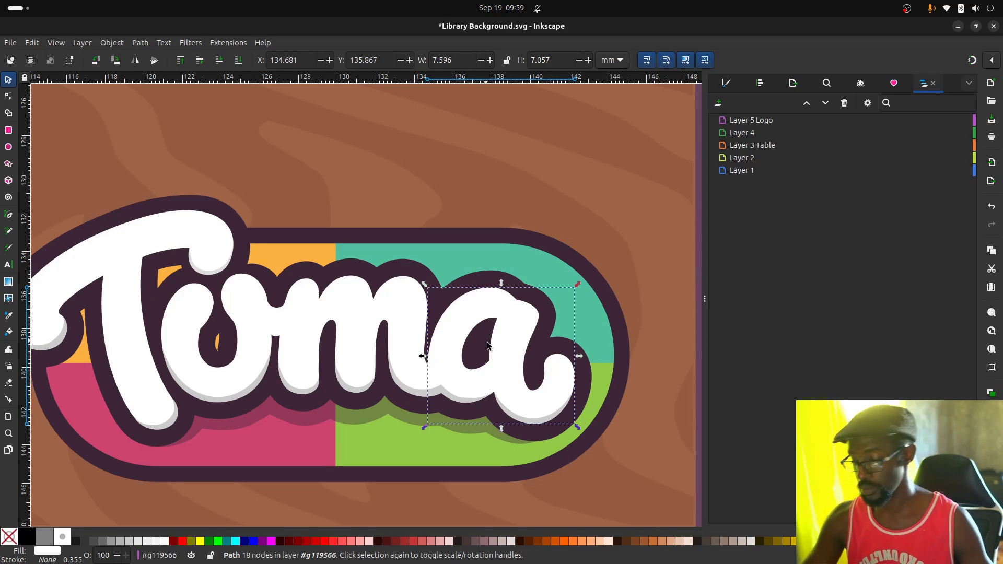
Break the logo's white letter "a" apart into separate paths and select its outer shape on its own
scroll(484, 370, "up", 2, "ctrl")
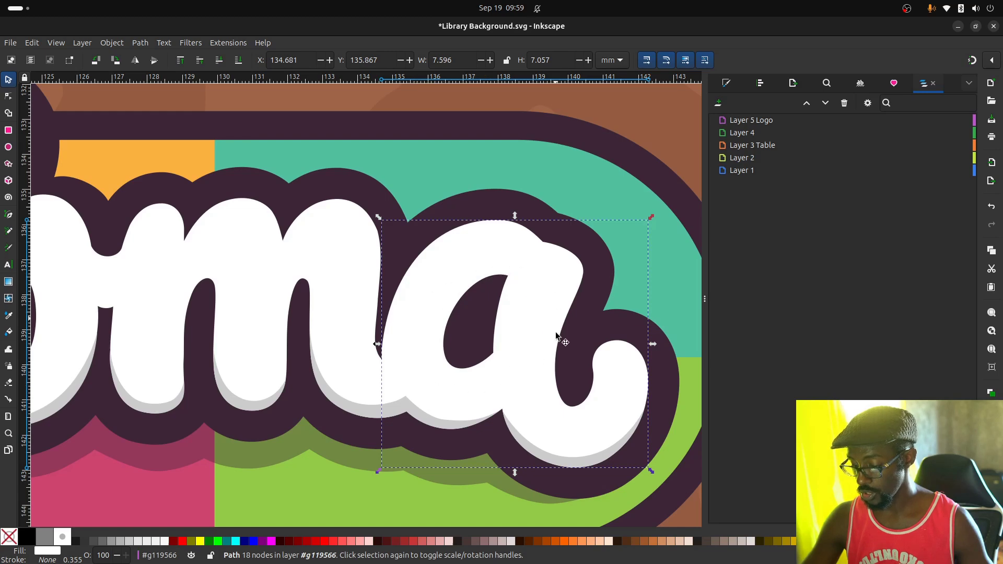
left_click(525, 355)
scroll(524, 356, "down", 2, "ctrl")
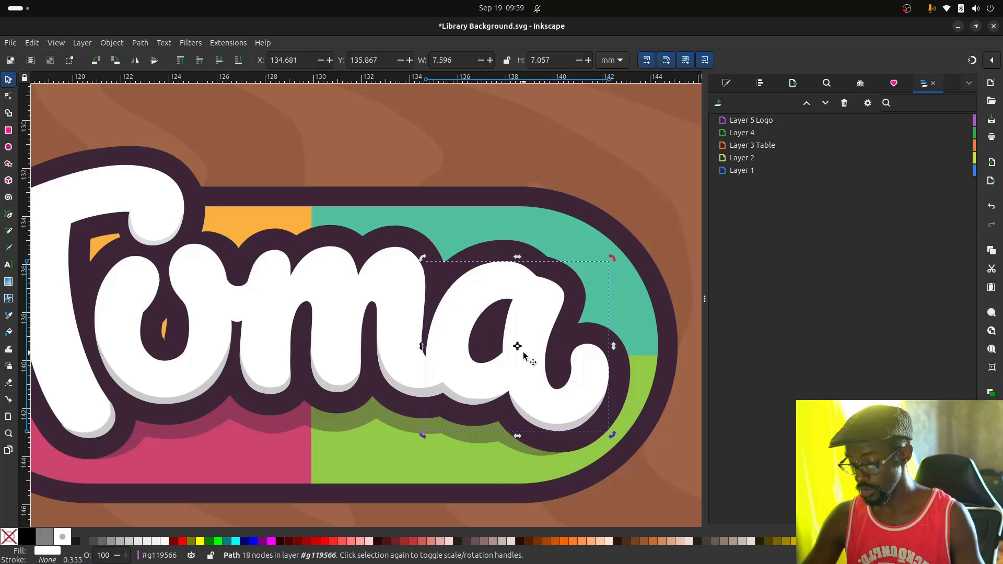
key("n")
key("s")
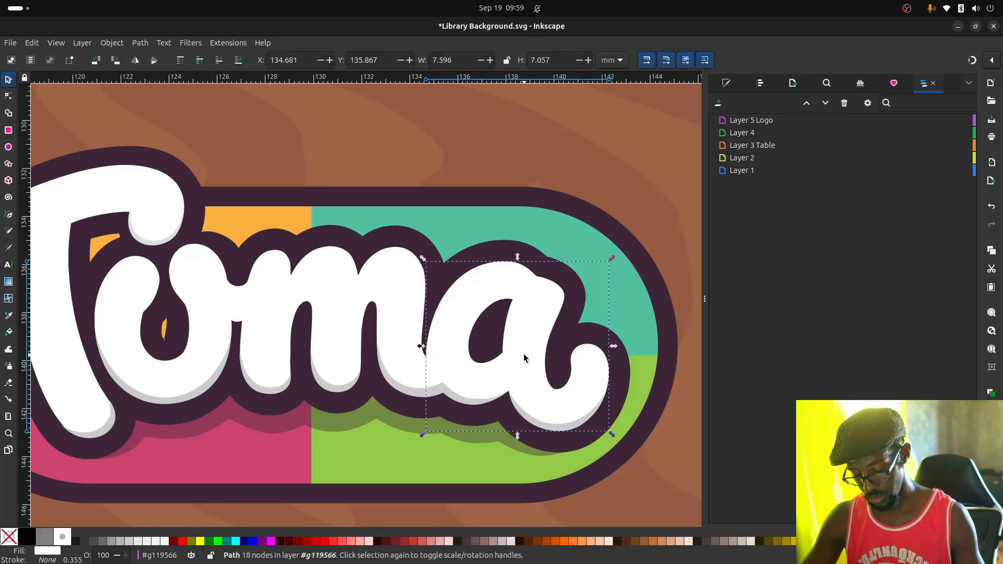
left_click(522, 353, "shift")
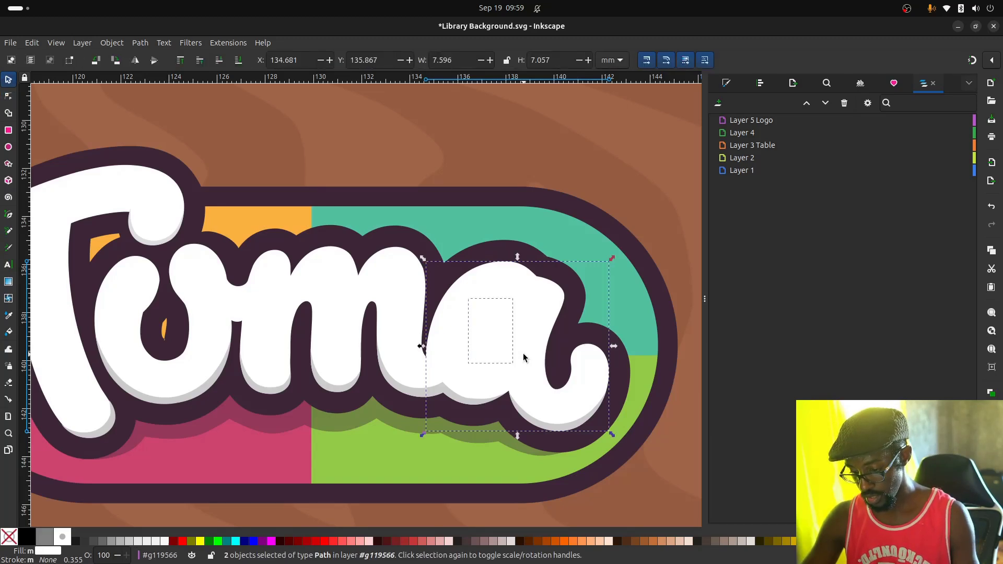
left_click(573, 327)
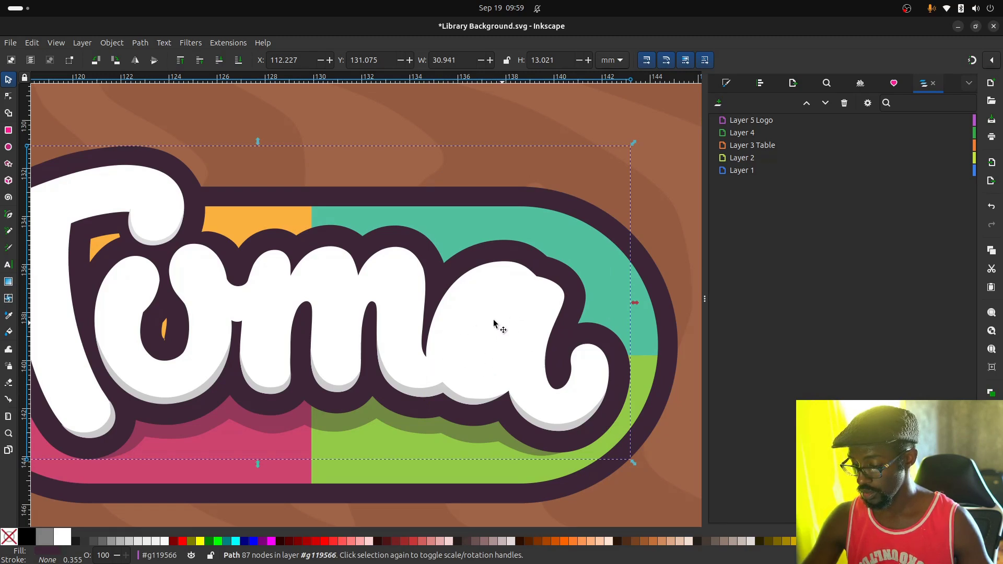
left_click(453, 351)
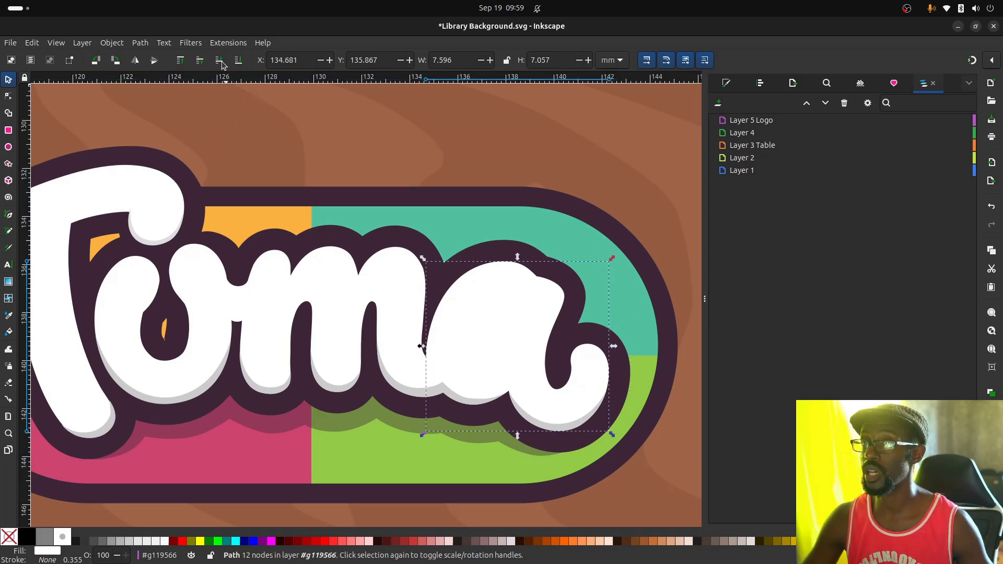
Fill the separate counter shape of the letter "a" with the dark purple #3e2839 sampled from the logo's outline
double_click(480, 337)
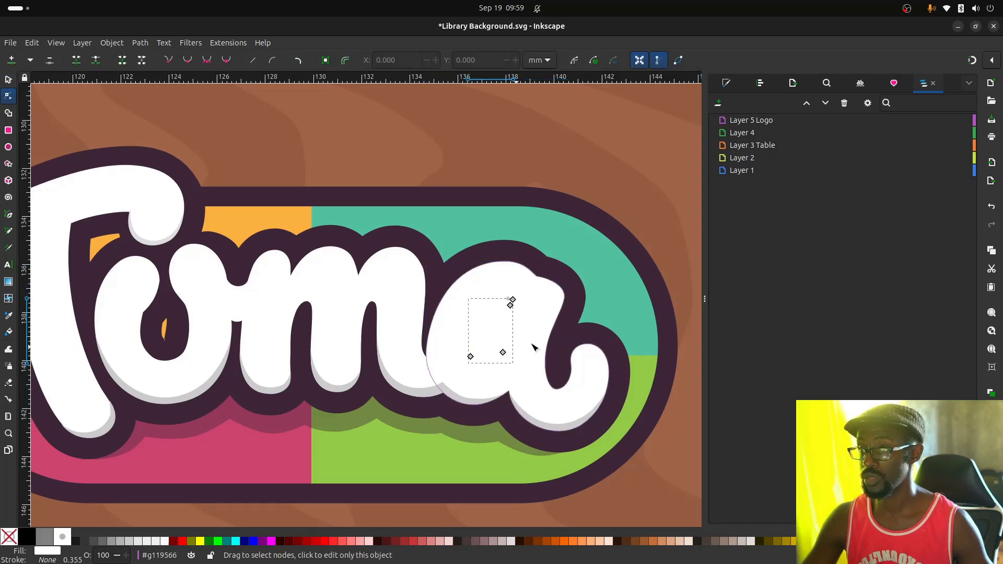
key("d")
left_click(571, 340)
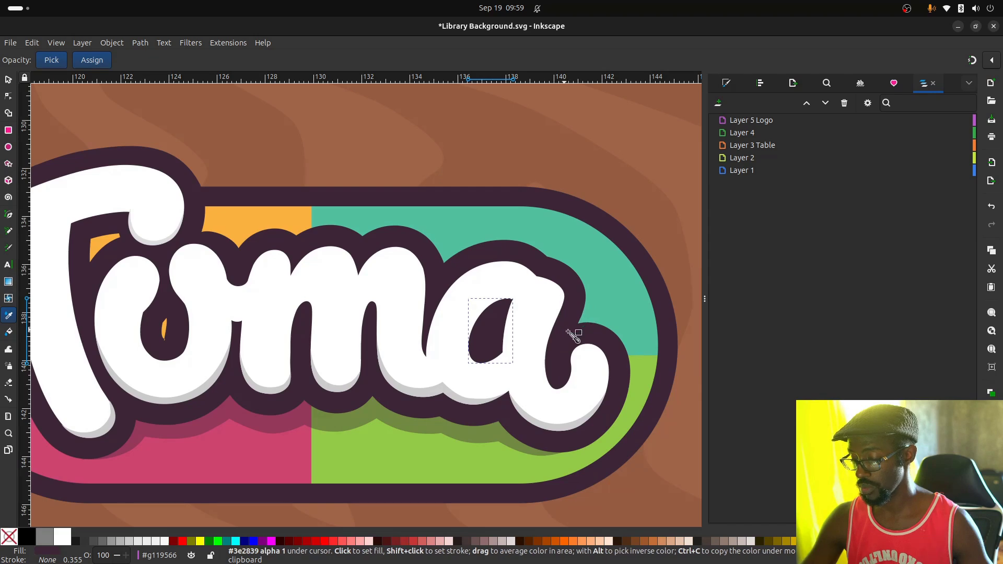
key("s")
Try moving the dark counter of the letter "a" about 3.3 mm to the right and undo the move
scroll(488, 351, "down", 2, "ctrl")
left_click_drag(487, 351, 544, 349)
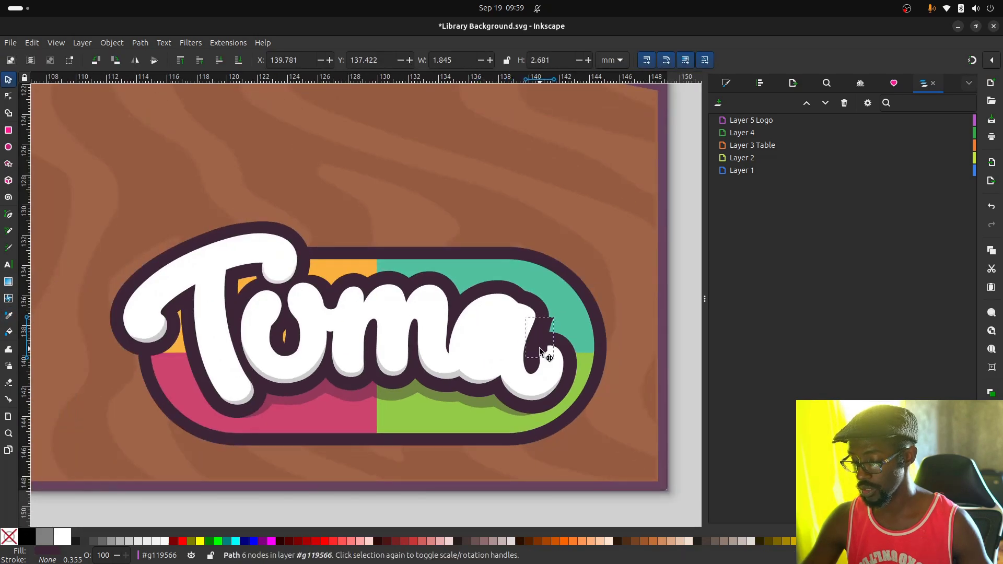
key("ctrl+z")
scroll(486, 347, "down", 4, "ctrl")
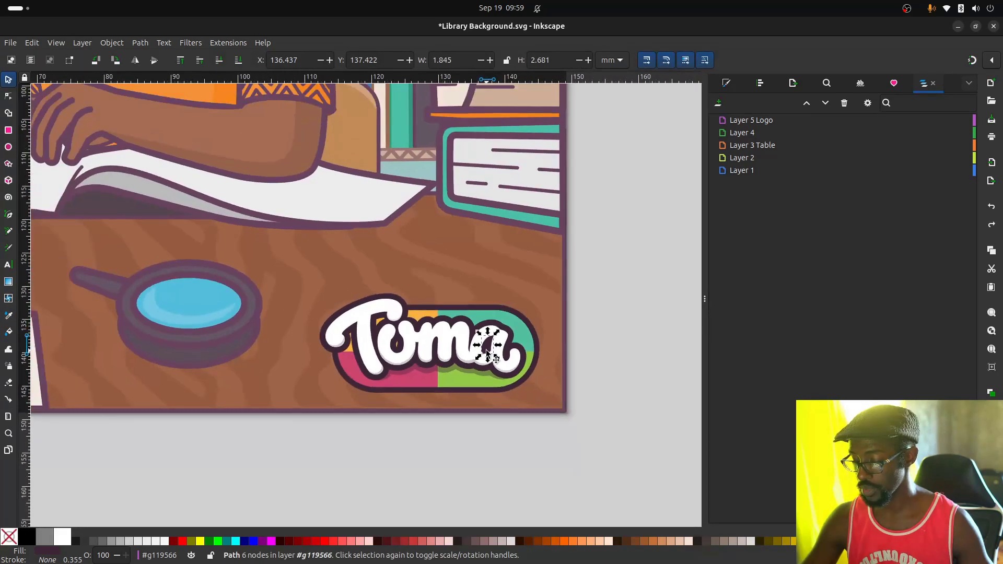
scroll(450, 349, "up", 5)
scroll(448, 346, "left", 7, "shift")
scroll(448, 345, "up", 2)
scroll(448, 345, "down", 2, "ctrl")
scroll(449, 345, "up", 2, "ctrl")
scroll(449, 345, "down", 2, "ctrl")
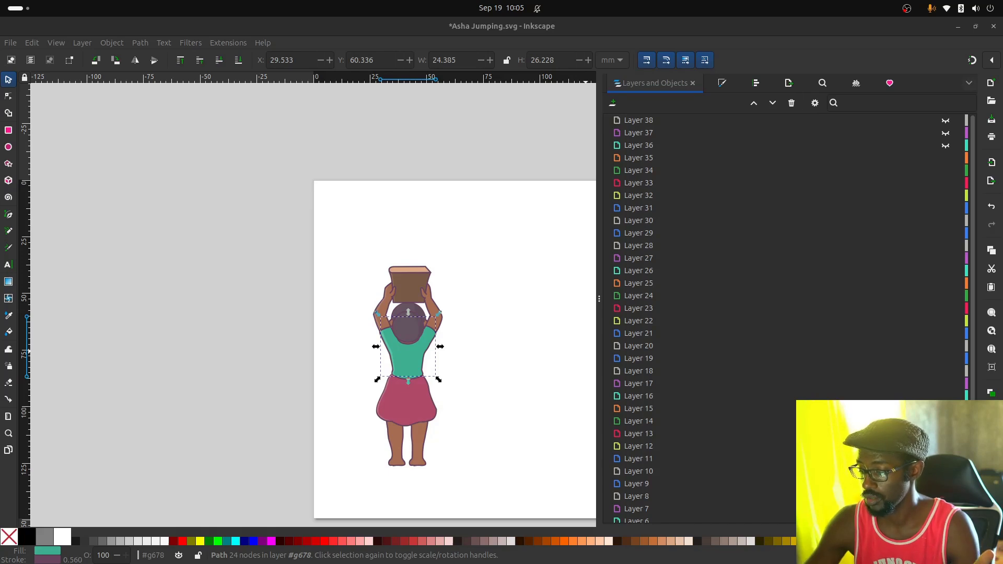
Hide the layers of Asha Jumping.svg one by one from Layer 38 down to Layer 21 to step through the girl's jump frames
left_click(946, 121)
left_click(946, 120)
left_click(946, 133)
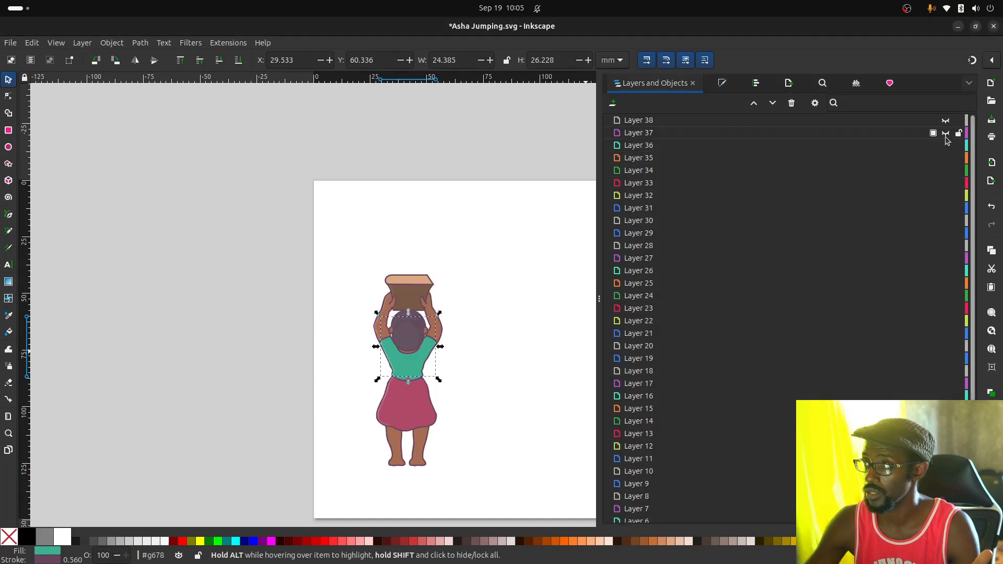
left_click(946, 145)
left_click(946, 158)
left_click(946, 170)
left_click(946, 183)
left_click(946, 195)
left_click(946, 208)
left_click(946, 220)
left_click(946, 220)
left_click(946, 221)
left_click(945, 233)
left_click(946, 245)
left_click(946, 258)
left_click(946, 271)
left_click(946, 283)
left_click(946, 296)
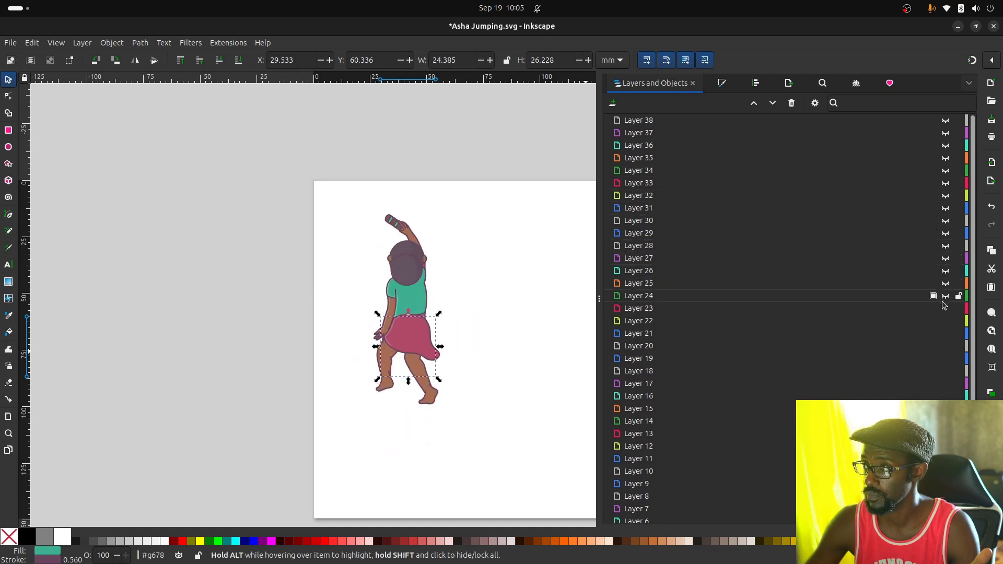
left_click(946, 308)
left_click(946, 321)
left_click(946, 333)
Make the layers visible one by one from Layer 21 up to Layer 38 to play the jump frames forward
left_click(946, 333)
left_click(946, 320)
left_click(946, 309)
left_click(946, 296)
left_click(946, 283)
left_click(946, 270)
left_click(946, 258)
left_click(946, 246)
left_click(946, 234)
left_click(946, 220)
left_click(946, 208)
left_click(946, 196)
left_click(946, 183)
left_click(946, 170)
left_click(946, 158)
left_click(946, 146)
left_click(946, 133)
left_click(946, 121)
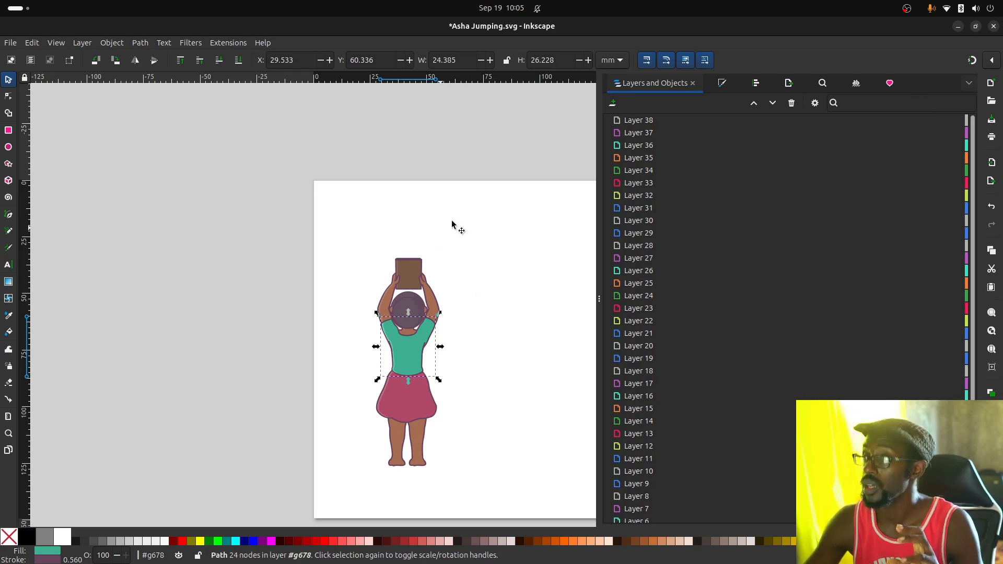
Set up a batch export of all layers and enable Export Selected Only
left_click(787, 85)
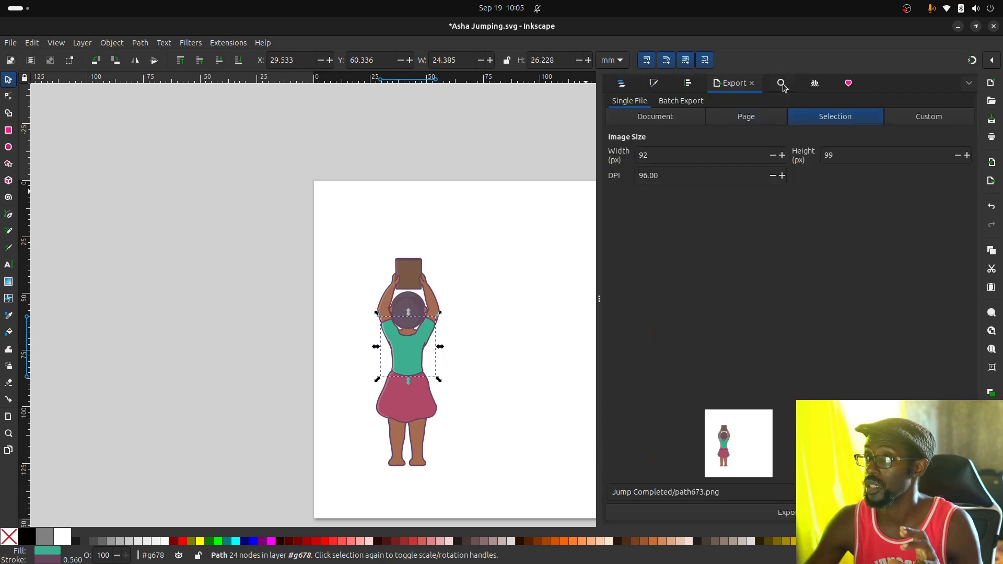
left_click(693, 102)
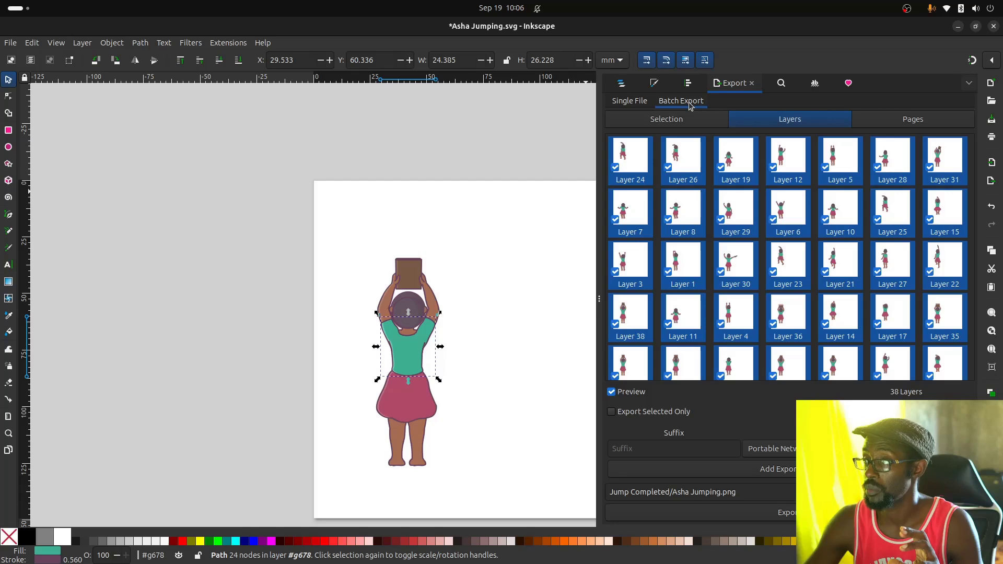
scroll(706, 248, "down", 2)
scroll(706, 248, "down", 1)
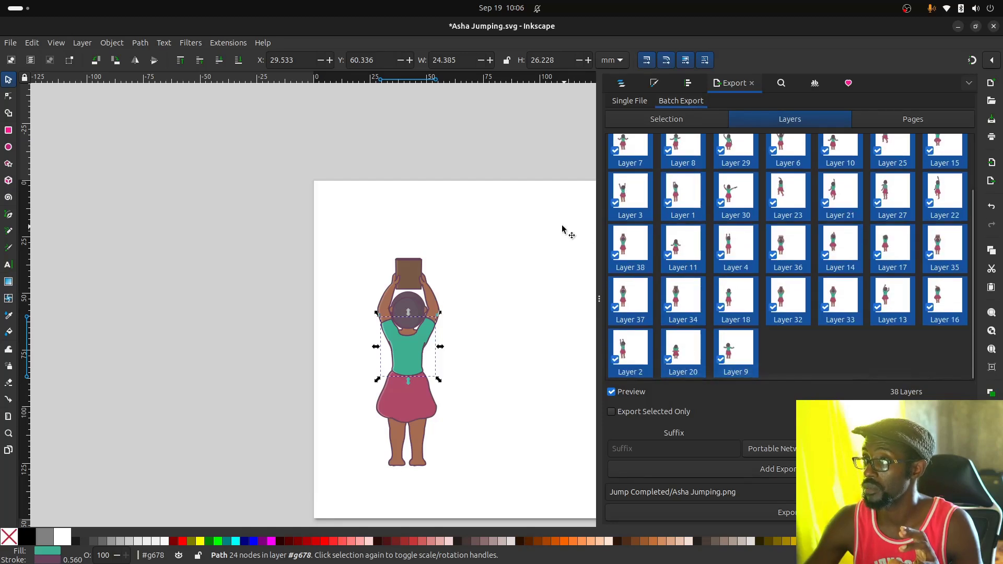
left_click(624, 413)
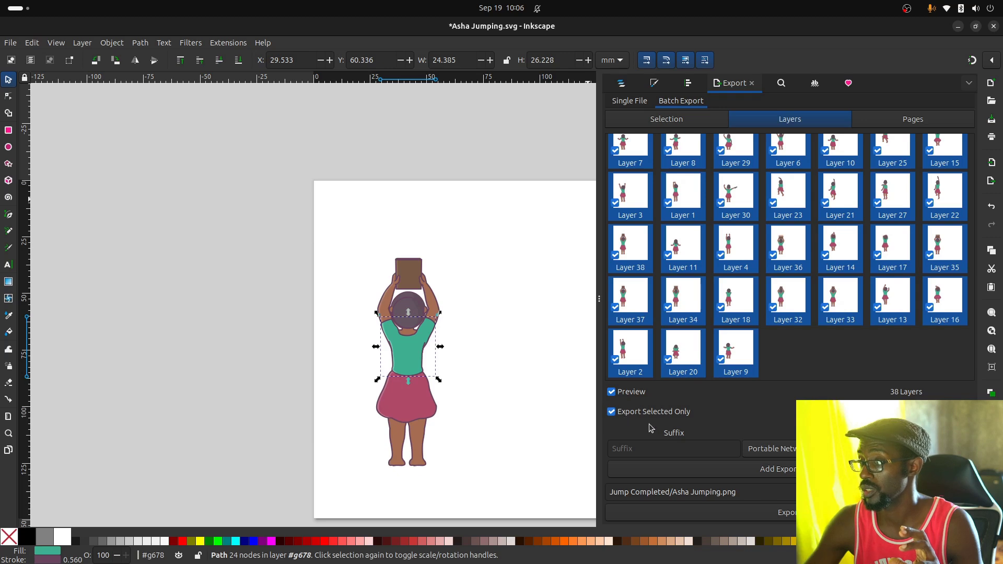
Check the document's layer list and set the batch export format to Inkscape SVG (*.svg)
left_click(613, 82)
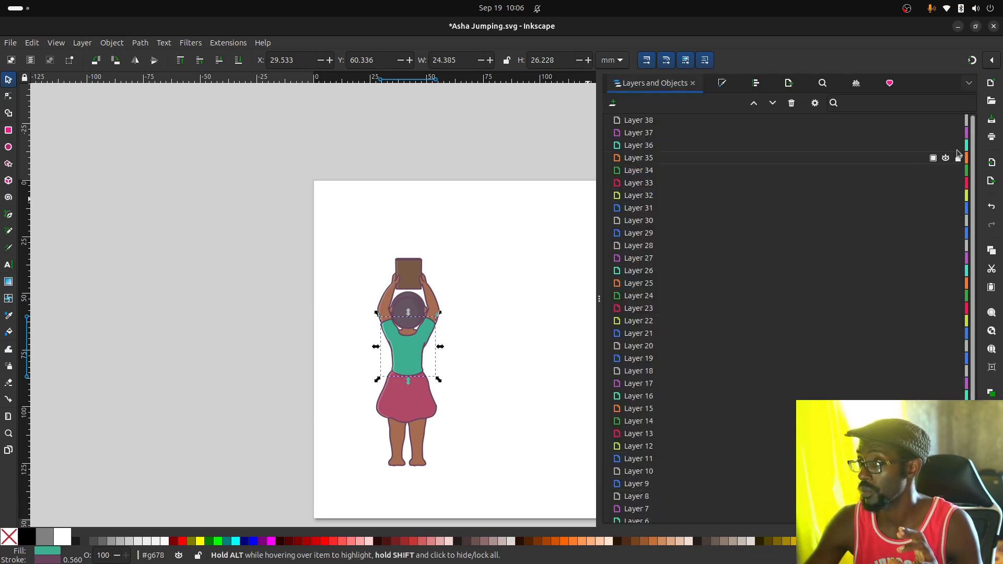
left_click(789, 84)
left_click(771, 448)
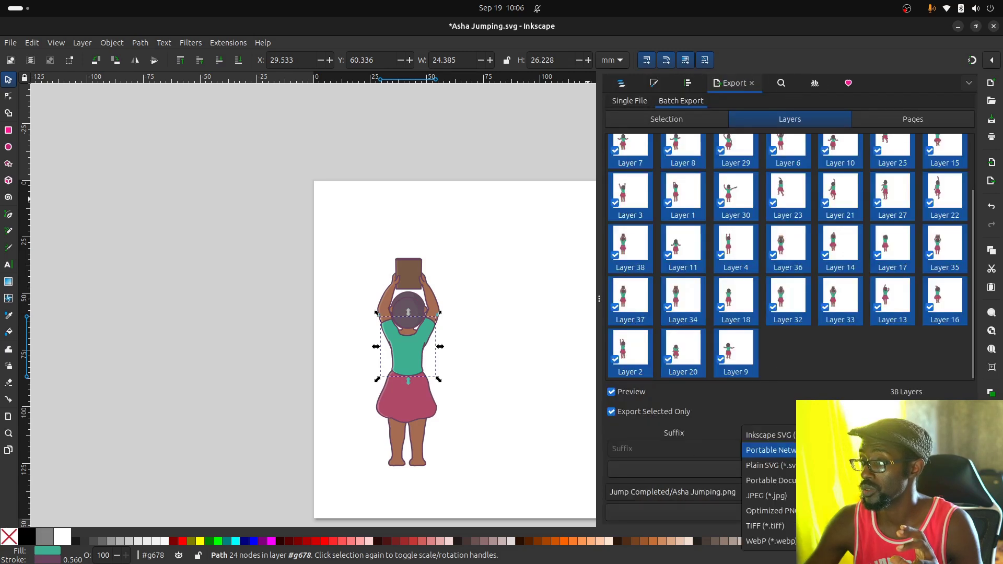
left_click(789, 450)
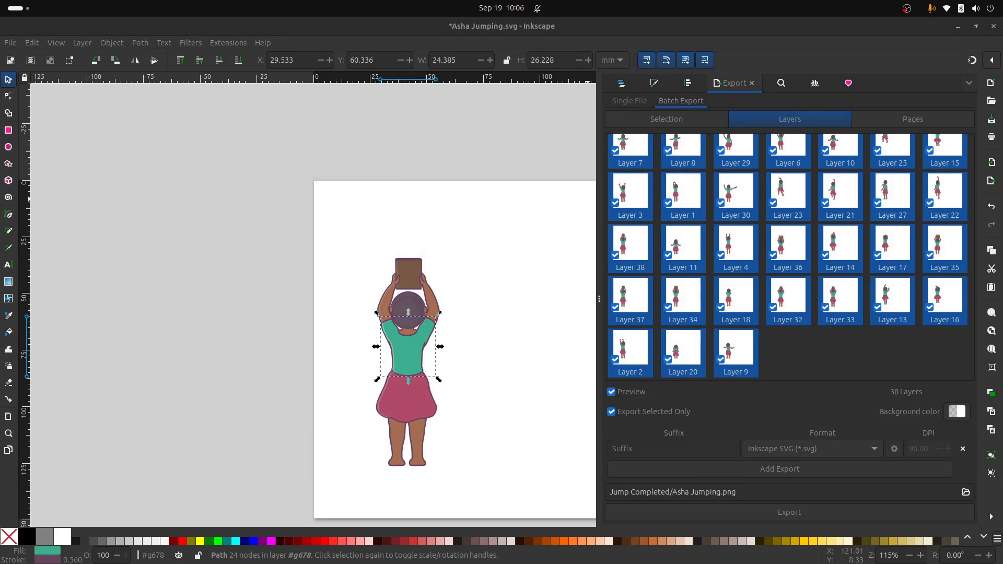
Look over the output file name and the layer thumbnails marked for export, and switch to the Library Reading.svg window
left_click(807, 491)
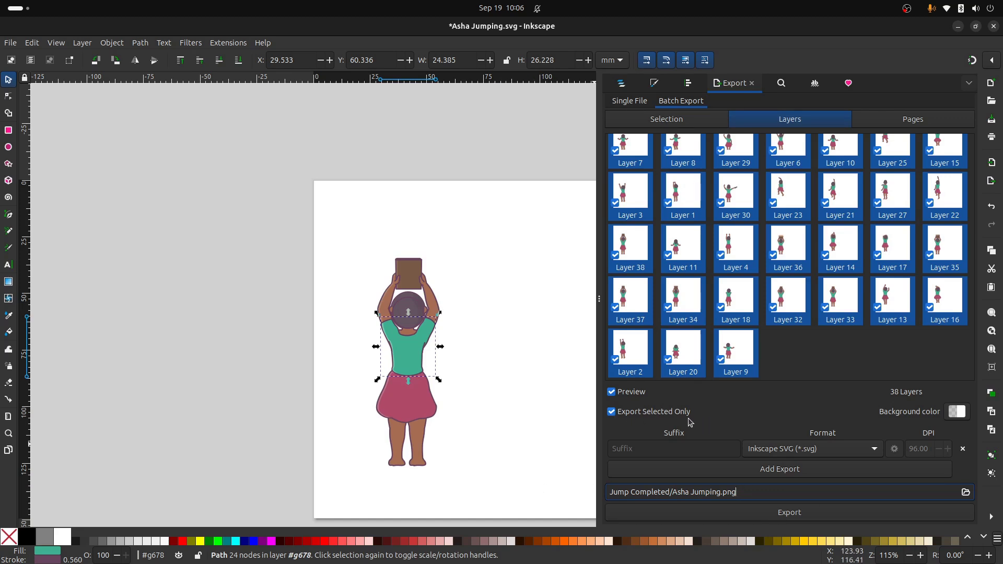
scroll(650, 178, "up", 3)
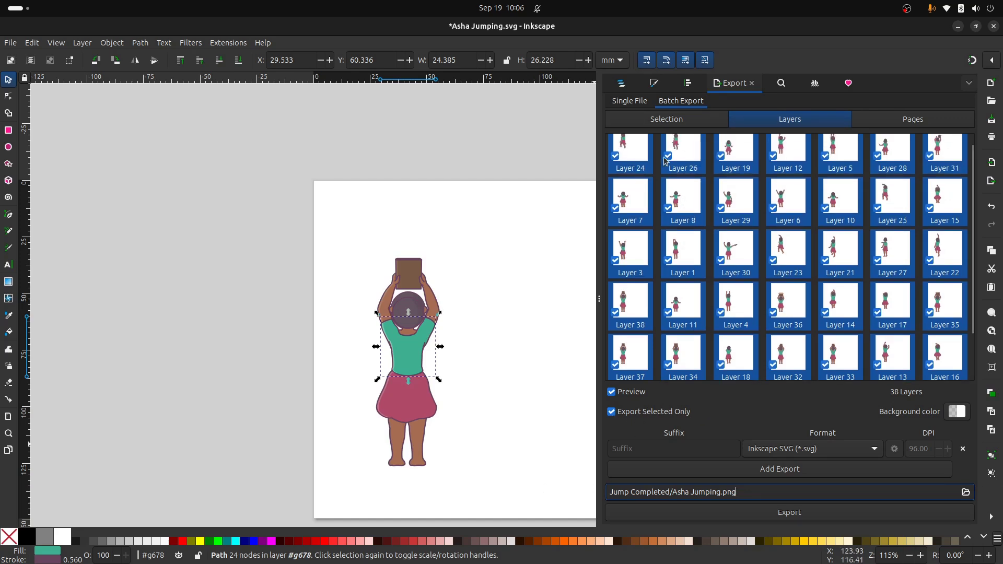
scroll(650, 177, "down", 3)
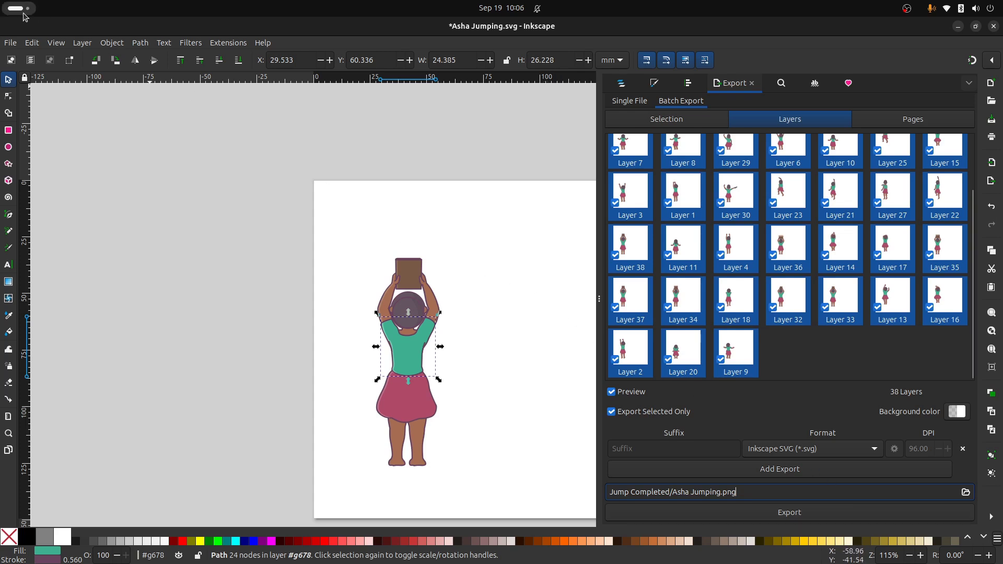
key("alt+Tab")
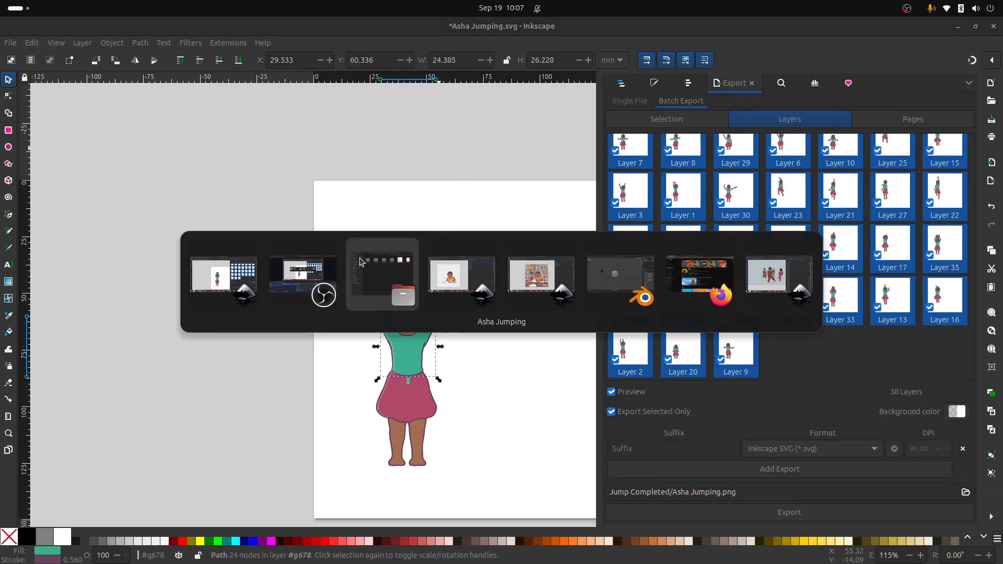
left_click(460, 277)
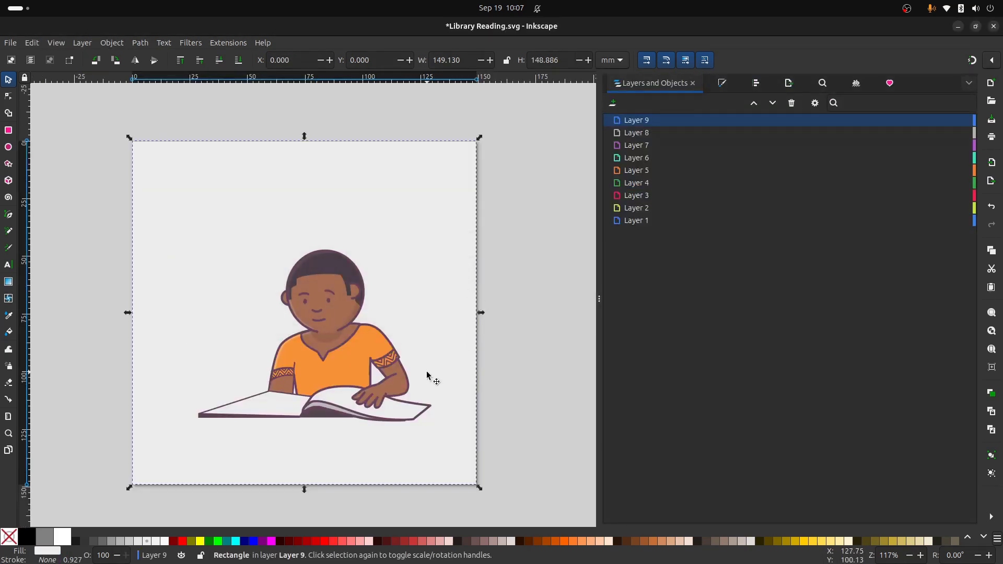
Toggle the visibility of the reading animation's Layer 9, Layer 8 and Layer 7 to compare their frames
left_click(953, 120)
left_click(953, 132)
left_click(954, 145)
left_click(953, 146)
left_click(954, 145)
left_click(953, 146)
left_click(954, 146)
left_click(954, 133)
left_click(953, 120)
Set up a batch export of all the reading animation's layers, enable Export Selected Only and choose another export format
left_click(789, 83)
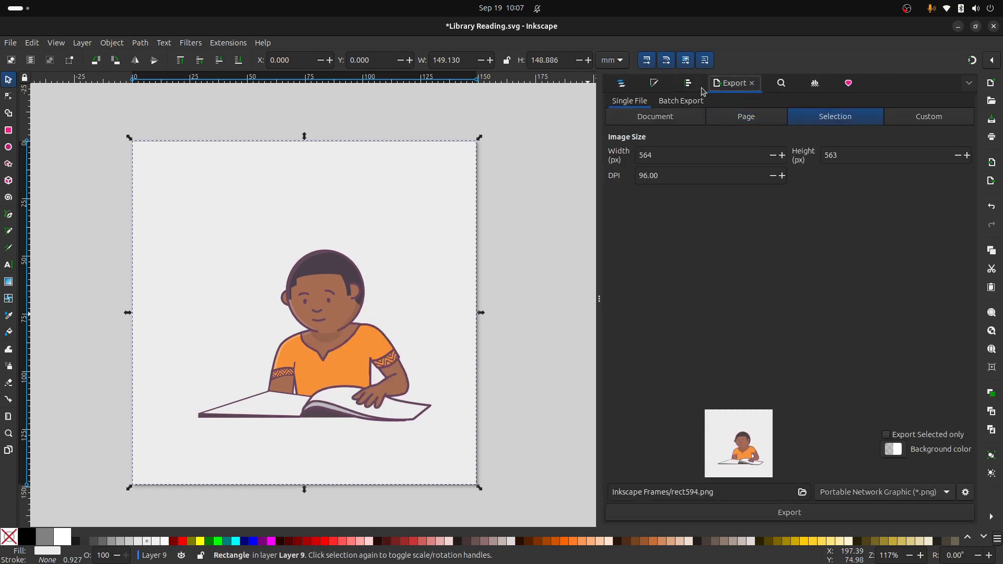
left_click(670, 102)
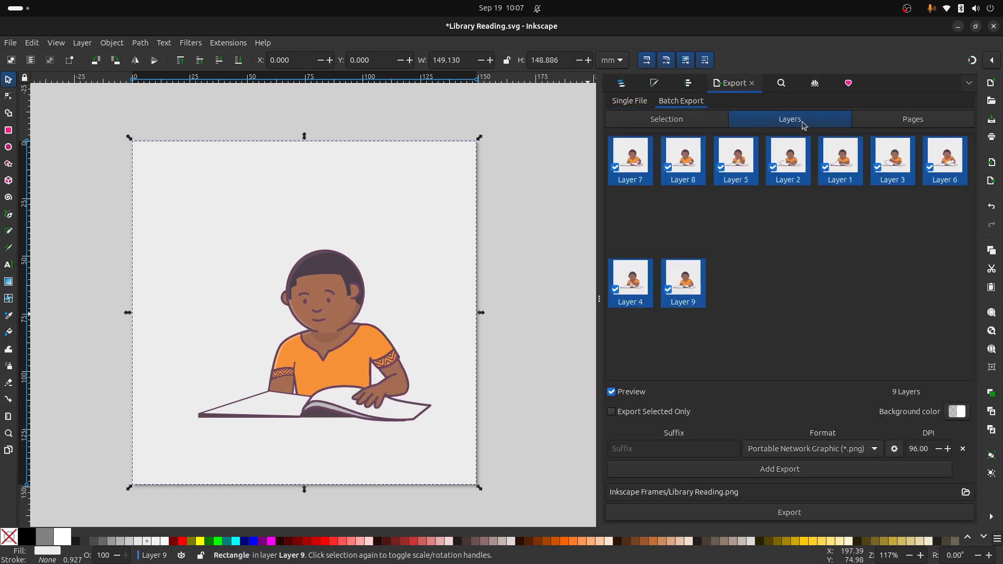
left_click(636, 414)
left_click(851, 449)
left_click(784, 435)
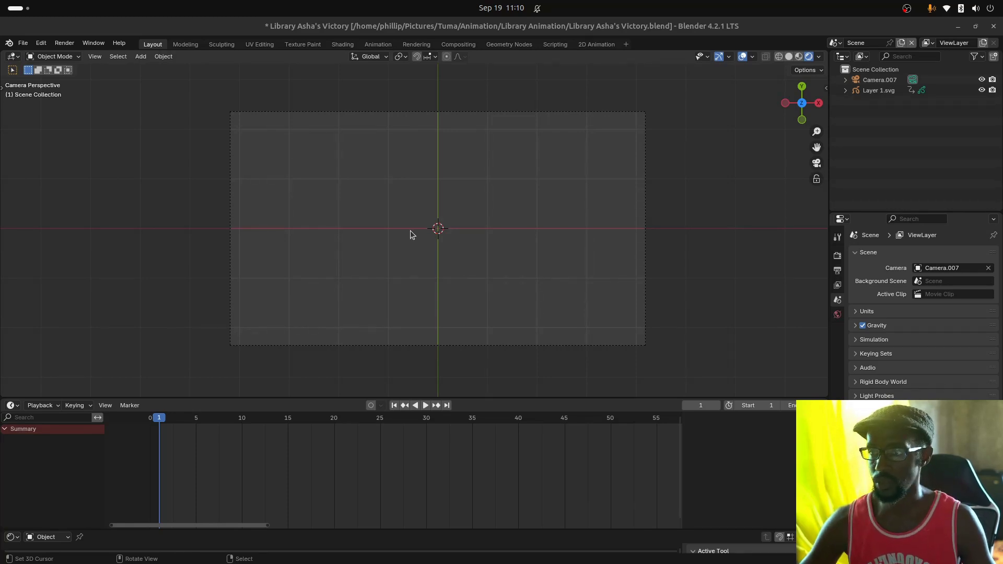
In Blender, import Library Background.svg from the Library Animation folder as Grease Pencil
left_click(23, 43)
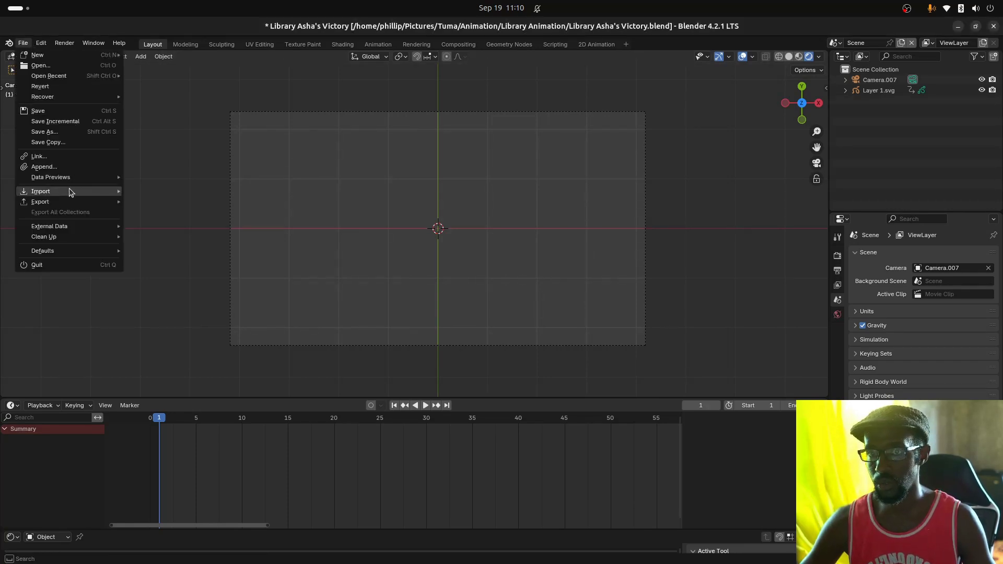
left_click(23, 43)
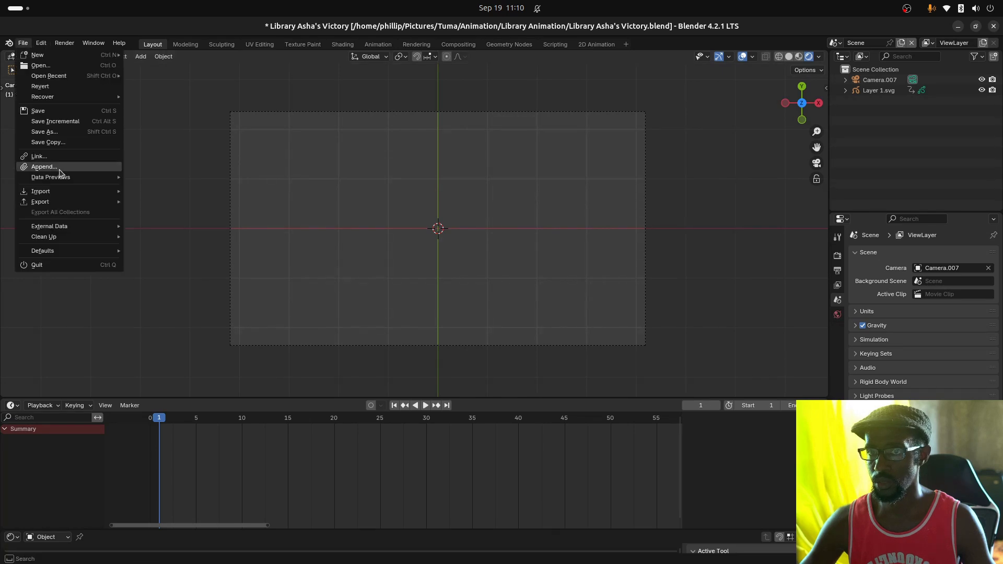
mouse_move(111, 192)
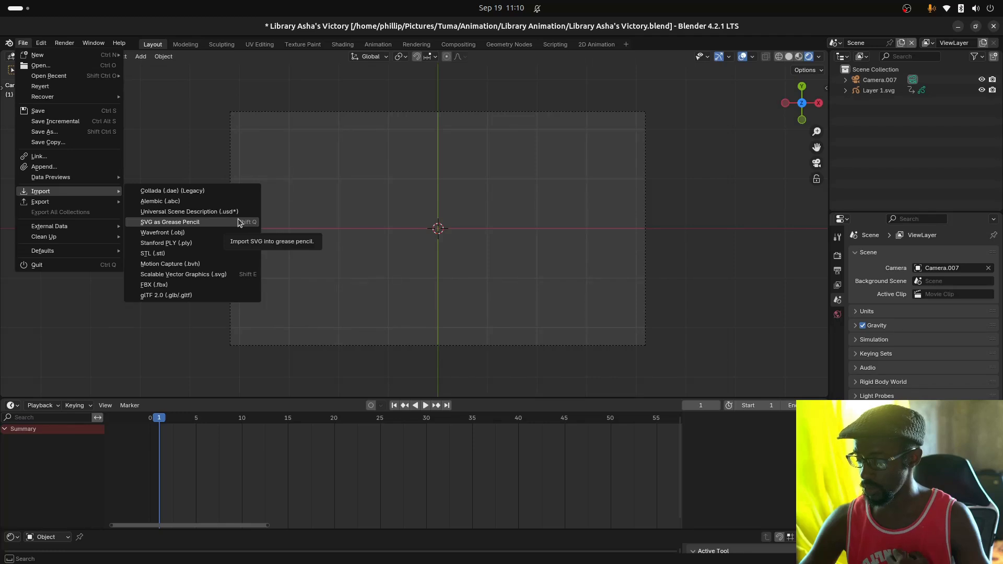
right_click(162, 225)
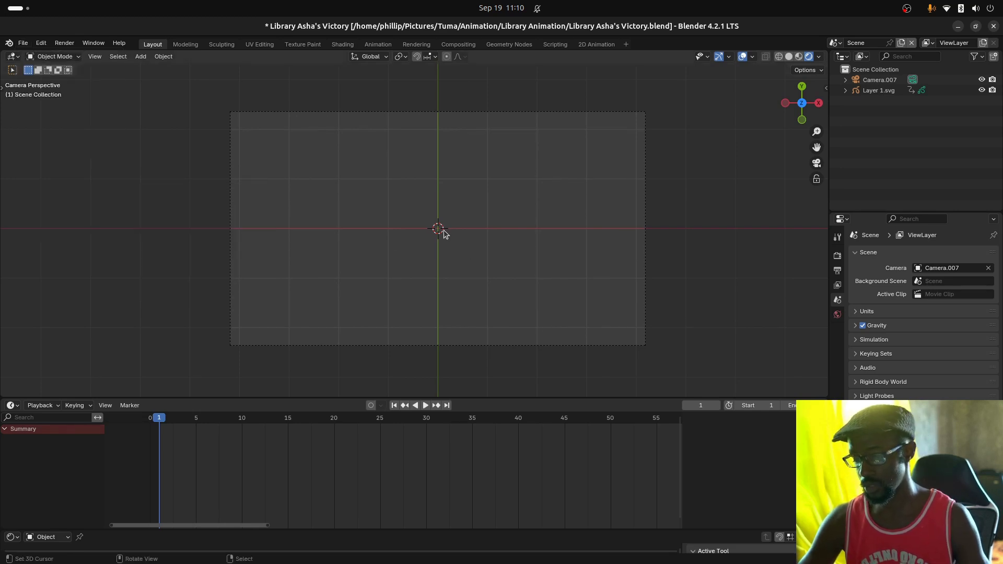
key("shift+ctrl+i")
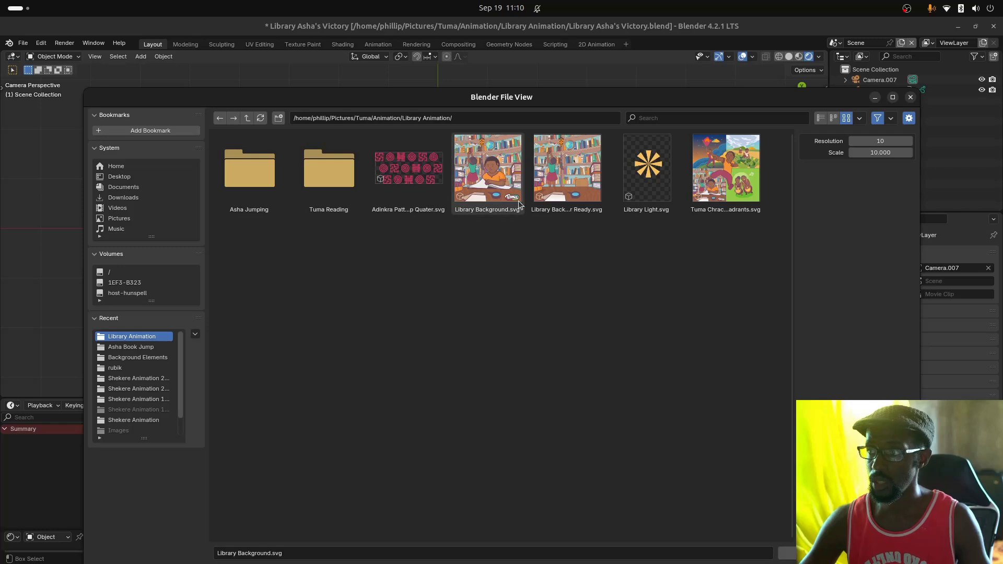
left_click(494, 206)
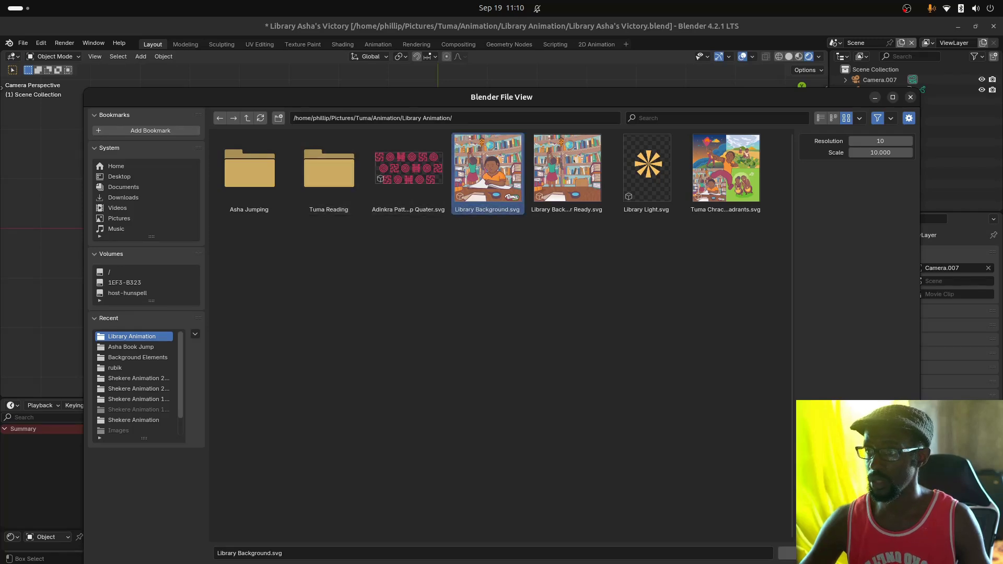
key("Return")
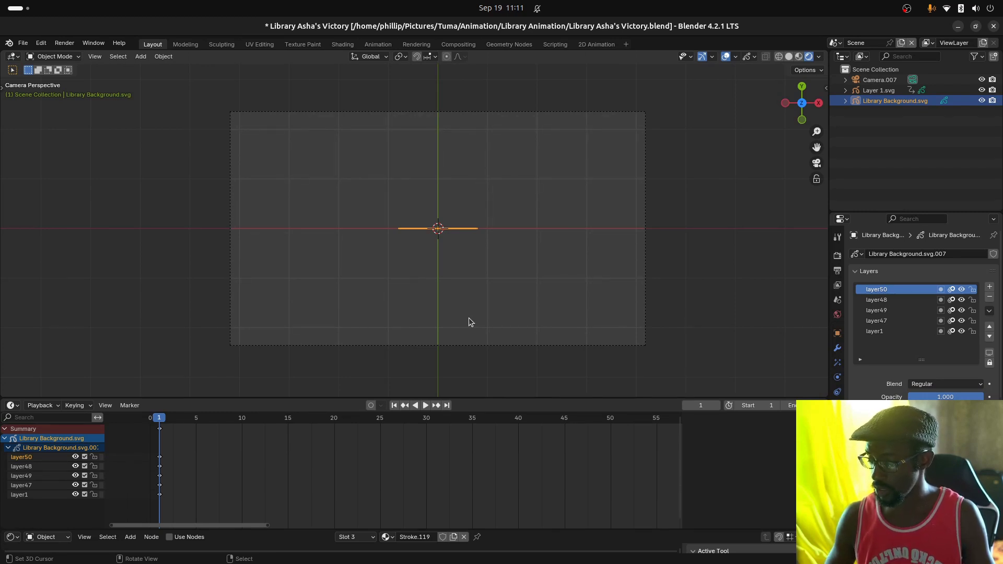
Rotate the imported library illustration 90° about the X axis and scale it up about 3.1 times to fit the camera frame's height
type("rx")
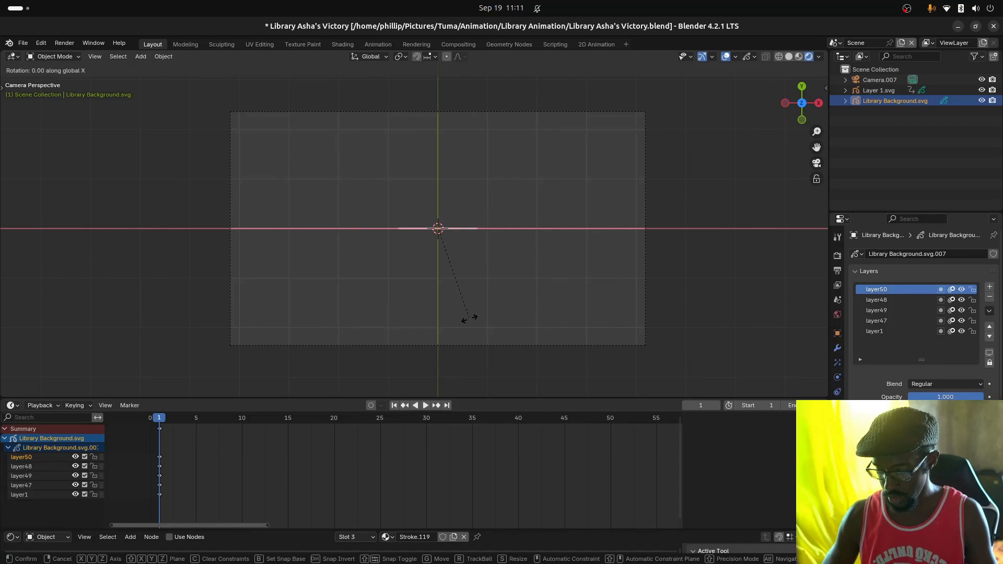
type("90")
key("Return")
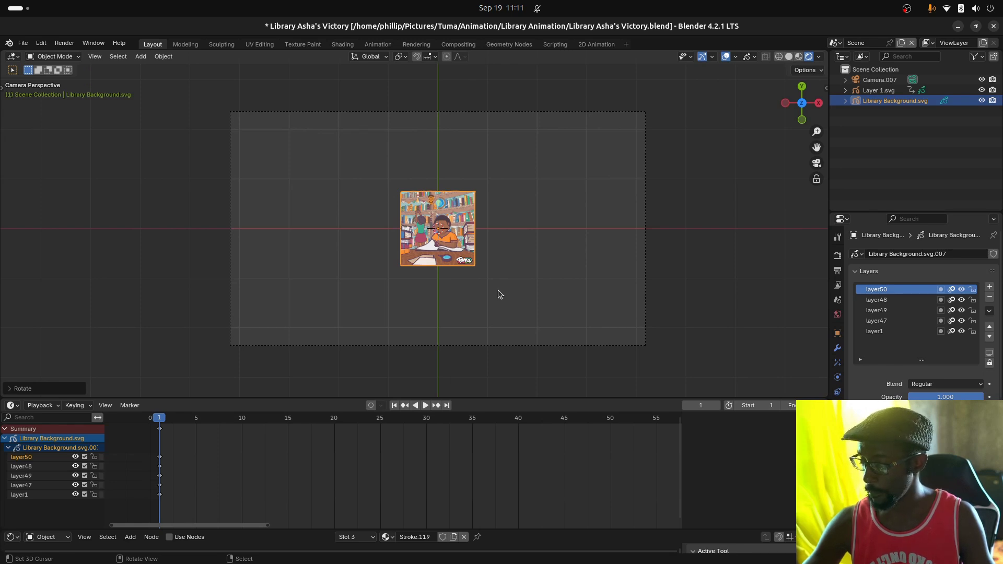
key("s")
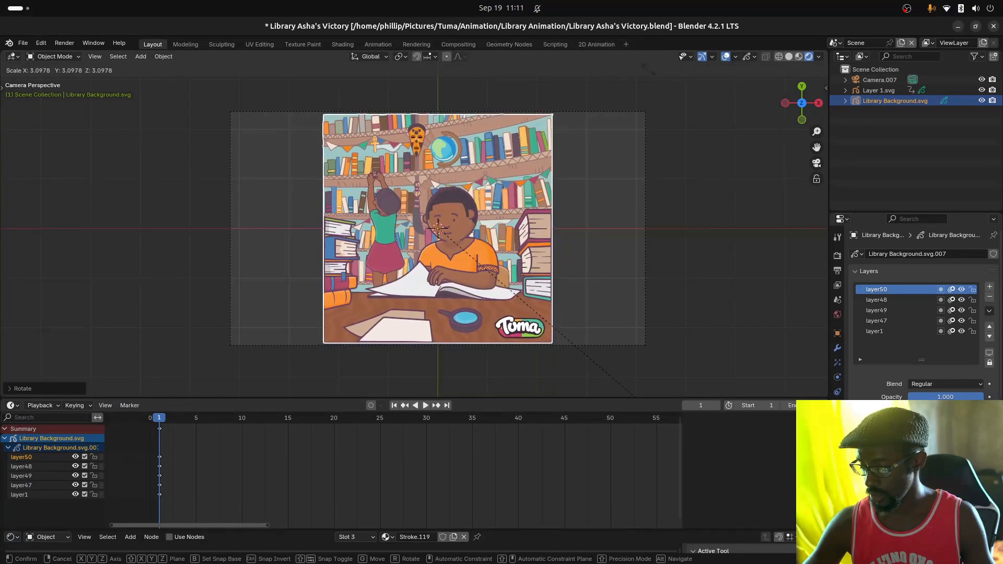
left_click(635, 396)
scroll(618, 224, "up", 2)
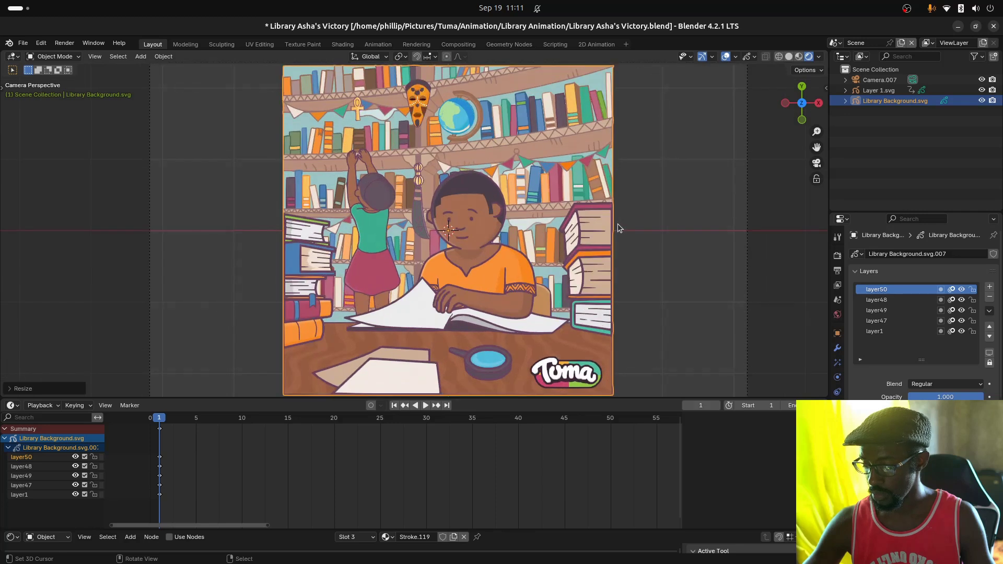
scroll(618, 228, "down", 1)
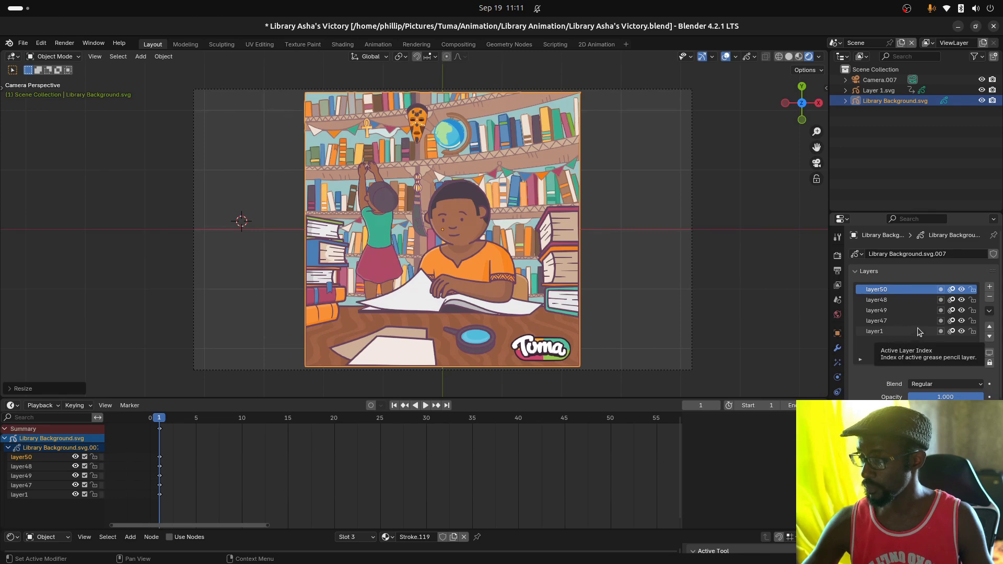
Toggle the visibility of layer1, layer47, layer49, layer48 and layer50 to check which part of the illustration each contains
left_click(962, 331)
left_click(962, 331)
left_click(962, 321)
left_click(962, 321)
left_click(962, 311)
left_click(961, 311)
left_click(961, 300)
left_click(961, 300)
left_click(953, 290)
left_click(962, 289)
left_click(961, 290)
left_click(961, 300)
left_click(961, 300)
left_click(961, 310)
left_click(962, 310)
left_click(962, 321)
left_click(961, 320)
left_click(961, 332)
left_click(962, 331)
left_click(962, 321)
left_click(962, 311)
left_click(962, 311)
left_click(962, 321)
left_click(961, 321)
left_click(961, 311)
left_click(962, 300)
left_click(962, 289)
left_click(961, 290)
left_click(962, 300)
left_click(962, 311)
left_click(962, 321)
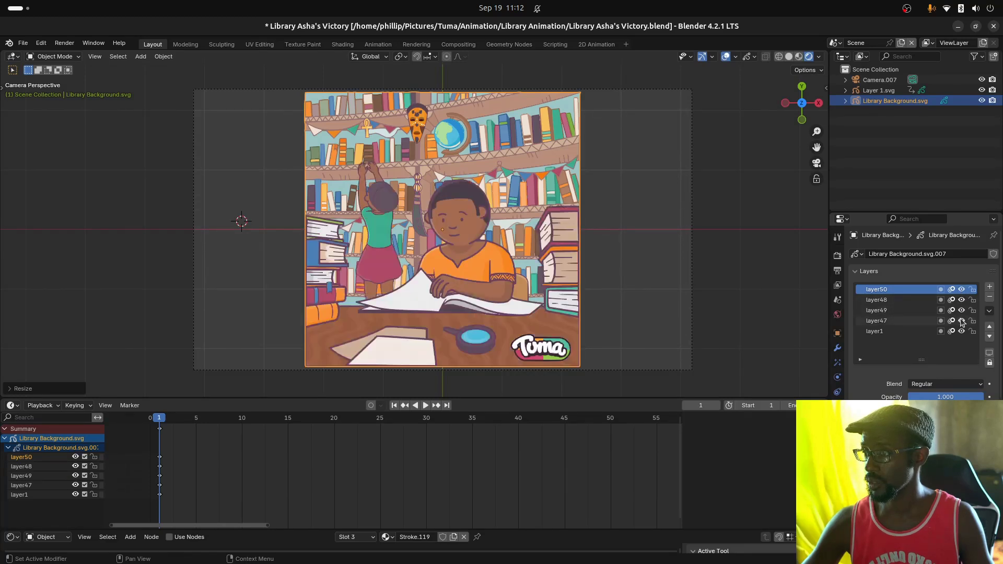
left_click(962, 332)
left_click(961, 332)
Try moving the inner outline of the letter "a" in the Tuma logo in Edit Mode, and return to Object Mode
scroll(594, 319, "up", 2)
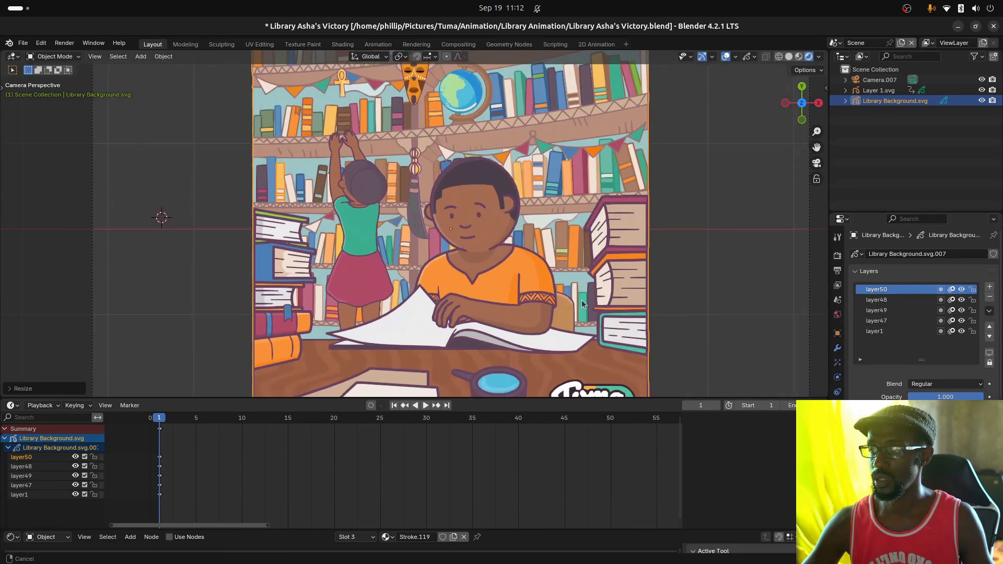
middle_click_drag(620, 375, 481, 267, "shift")
scroll(488, 298, "up", 4)
scroll(466, 267, "up", 5)
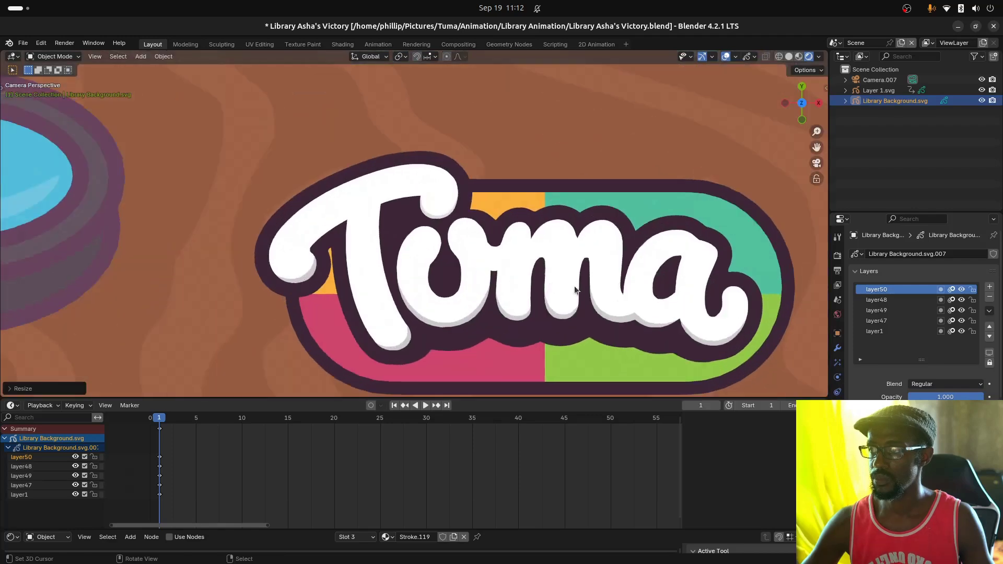
key("Tab")
left_click(660, 305)
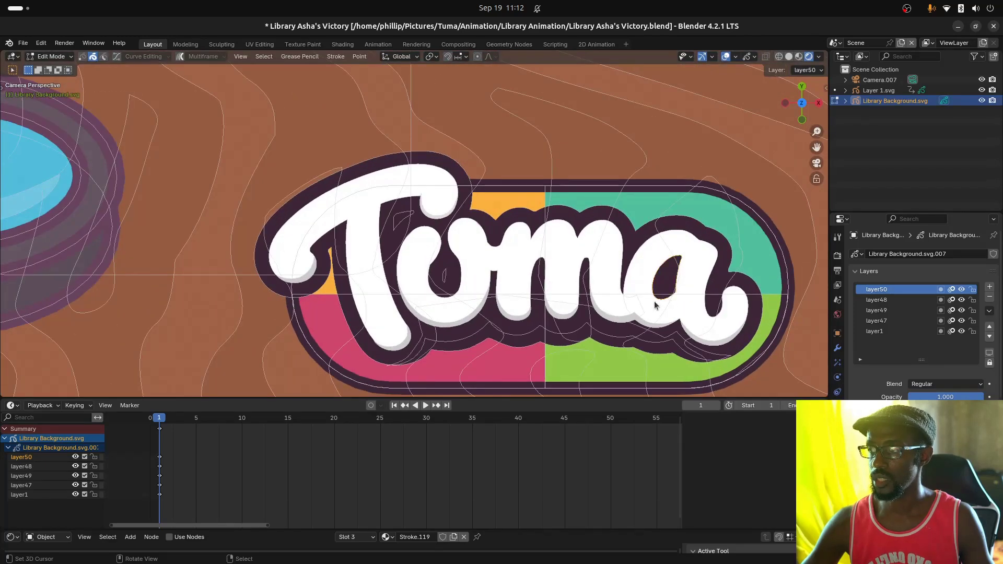
key("g")
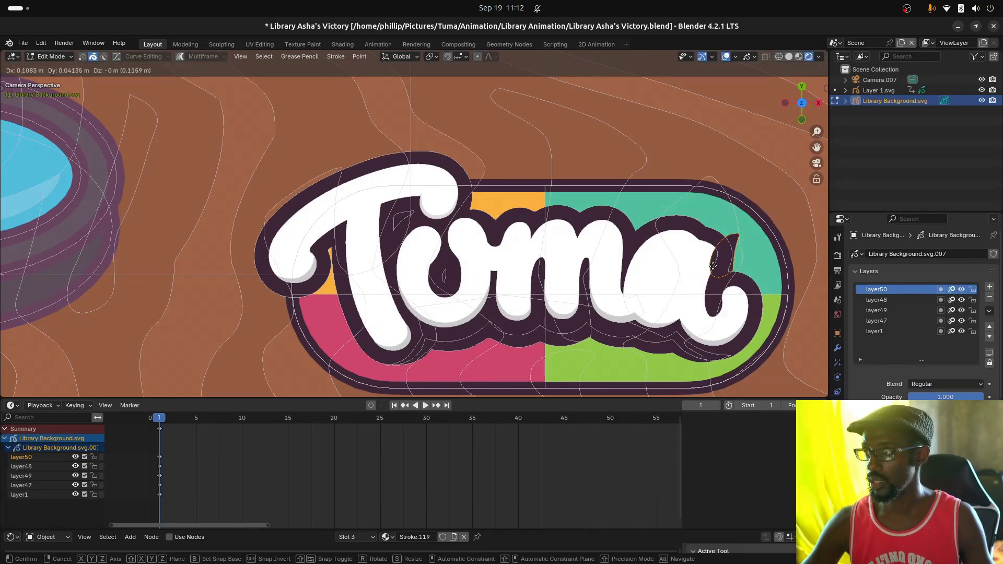
left_click(769, 251)
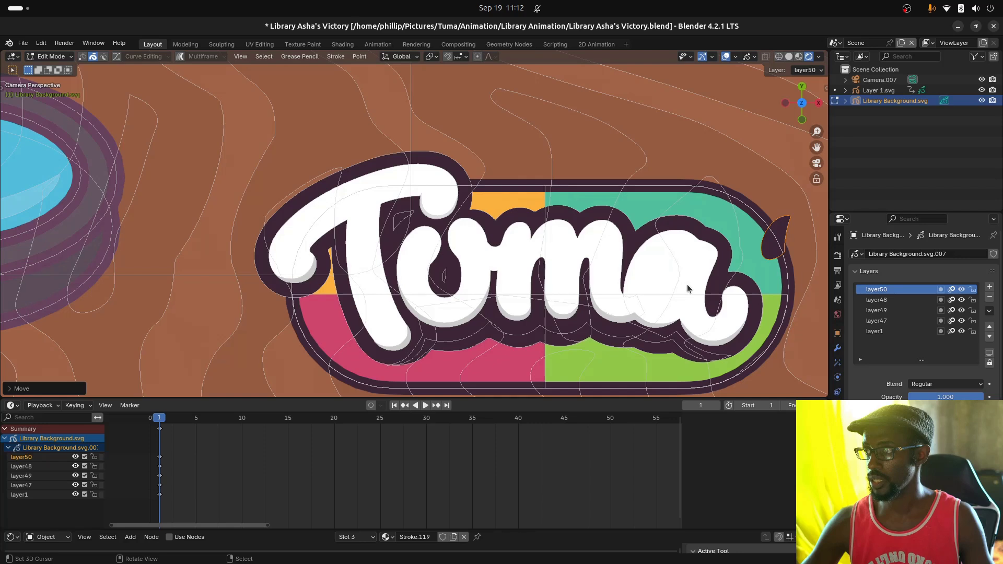
left_click(677, 259)
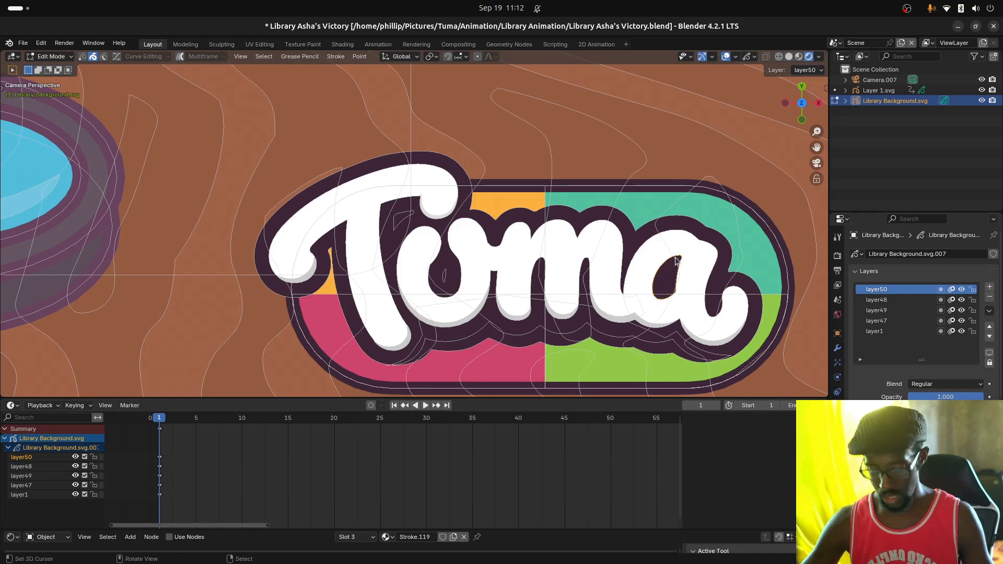
key("g")
key("Escape")
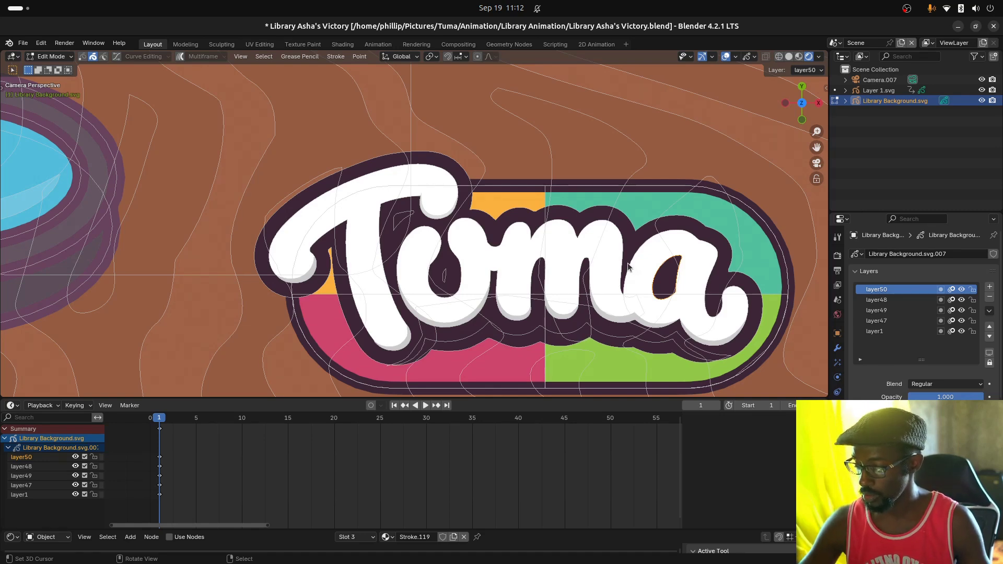
key("Tab")
Look over the imported library illustration, from the logo and desk to the two characters and the full frame
scroll(584, 299, "down", 5)
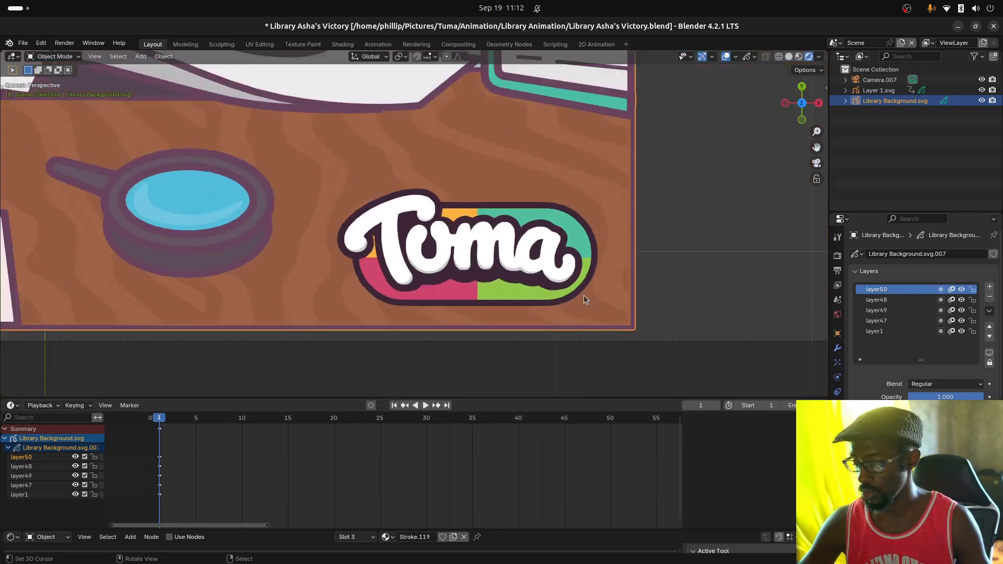
scroll(569, 287, "down", 4)
scroll(405, 282, "down", 1)
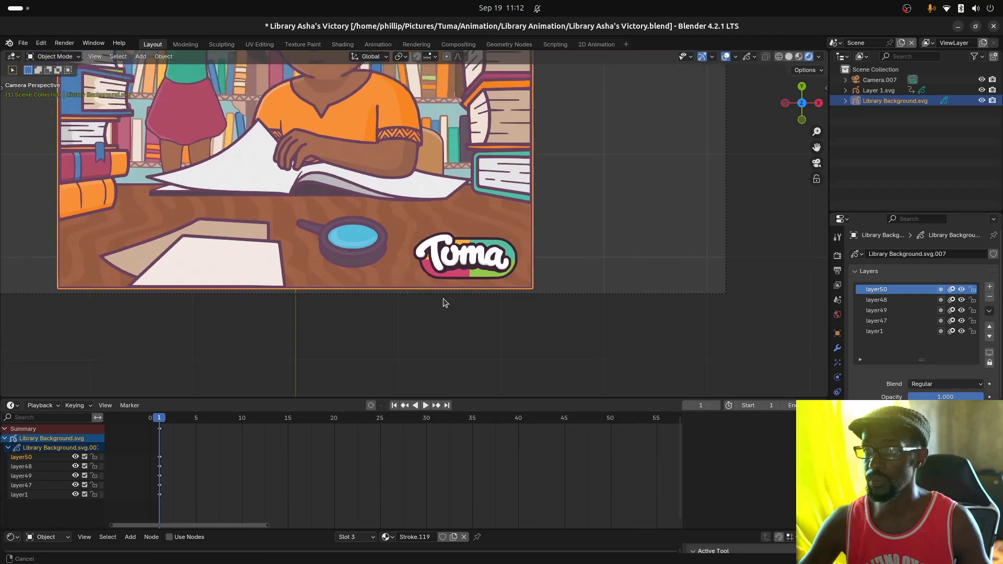
middle_click_drag(405, 285, 559, 359, "shift")
scroll(524, 340, "down", 2)
middle_click_drag(499, 288, 491, 339, "shift")
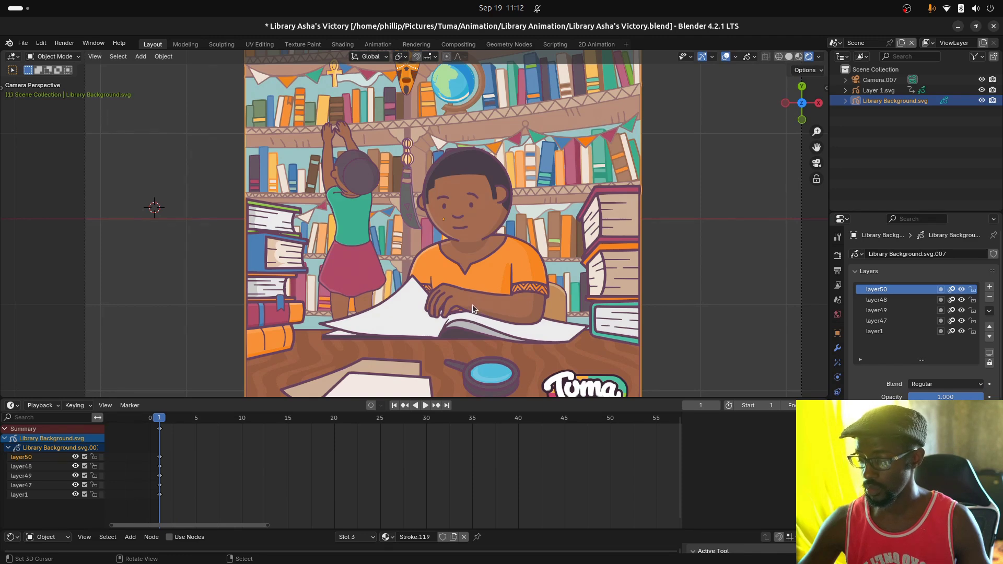
scroll(473, 308, "up", 1)
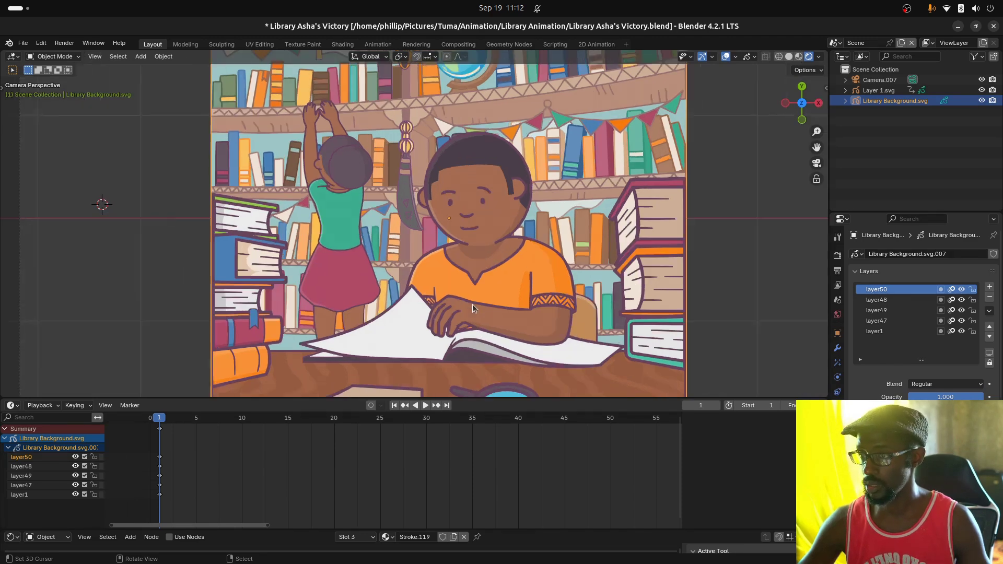
scroll(473, 307, "down", 2)
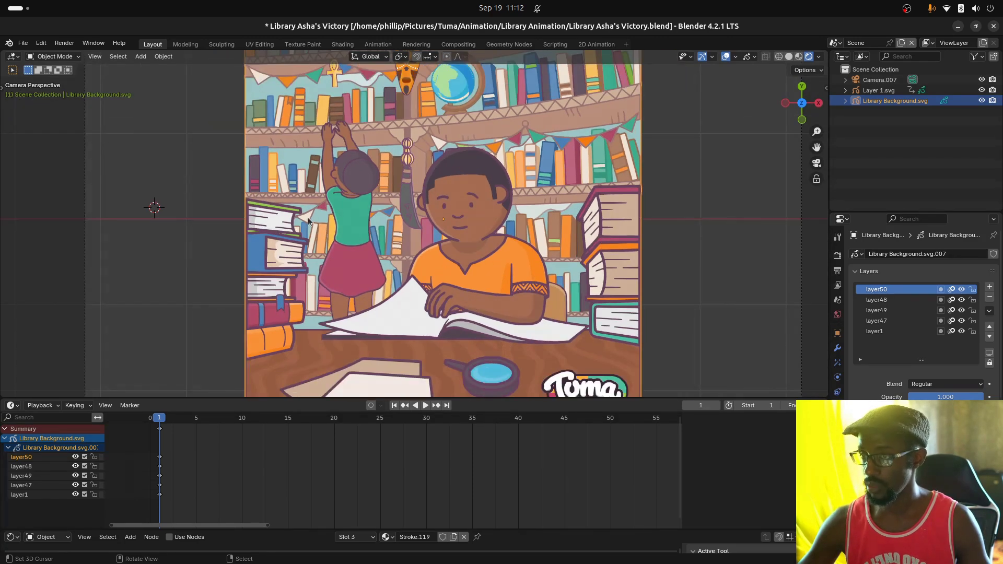
scroll(483, 272, "down", 2)
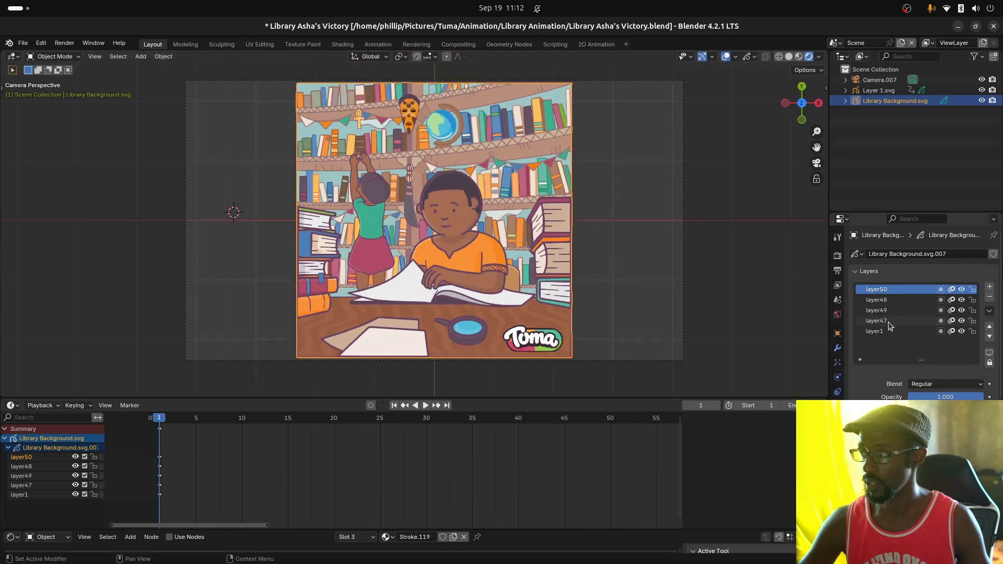
Rename layer47 as Asha and check its content by toggling its visibility
left_click(890, 321)
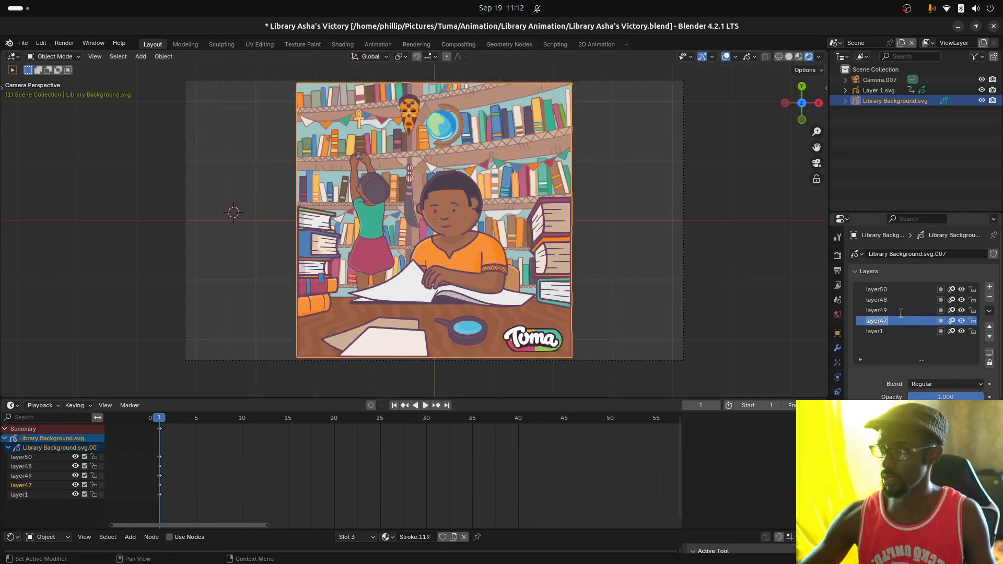
type("Asha")
key("Return")
left_click(962, 321)
left_click(963, 321)
Check the content of layer49 by toggling its visibility and rename it as Table
left_click(913, 312)
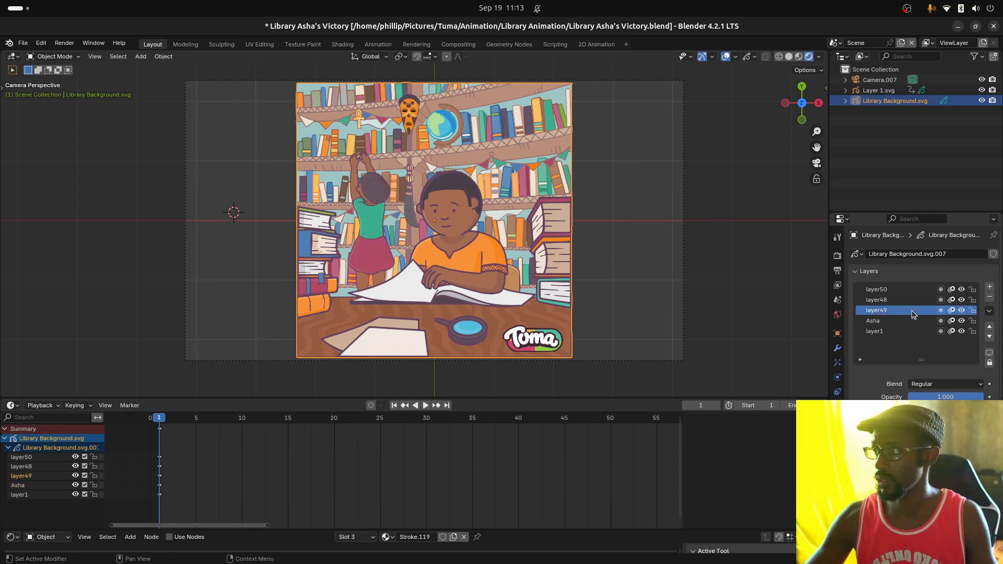
left_click(963, 311)
left_click(963, 311)
double_click(922, 311)
type("Table")
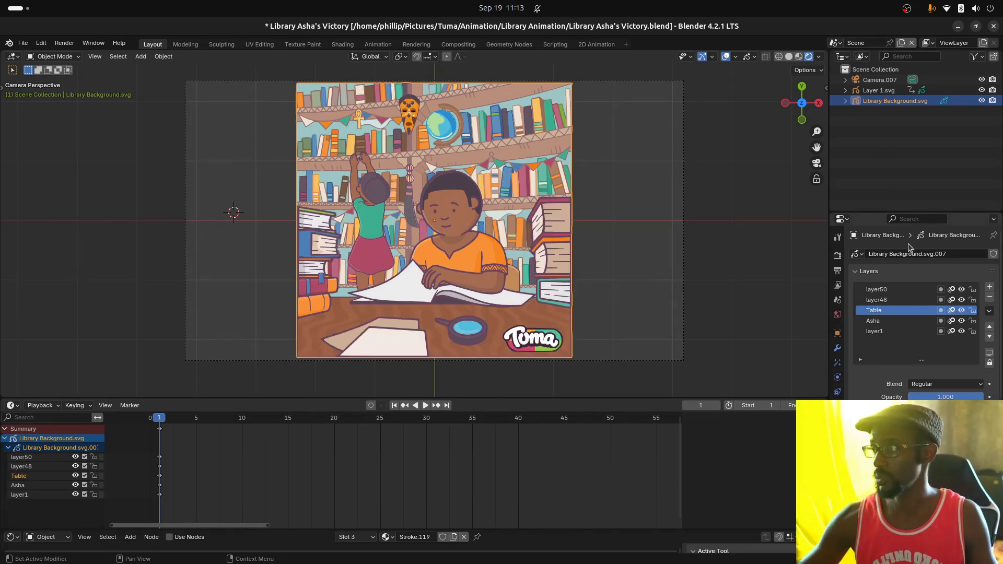
Rename layer48 as Tuma
double_click(878, 301)
type("Tuma")
key("Return")
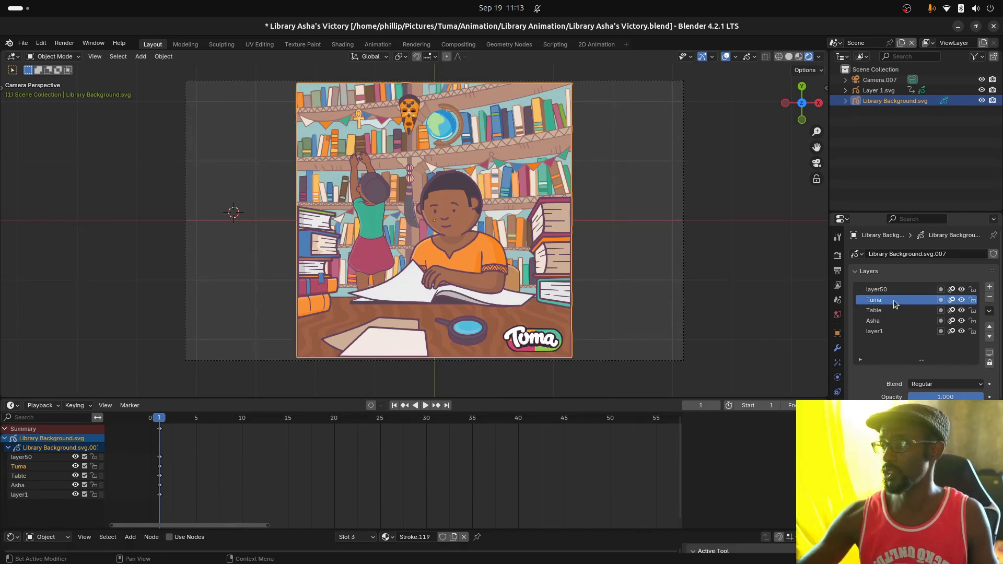
Rename layer50 as Logo and layer1 as Library
double_click(892, 290)
type("Logo")
key("Return")
double_click(872, 331)
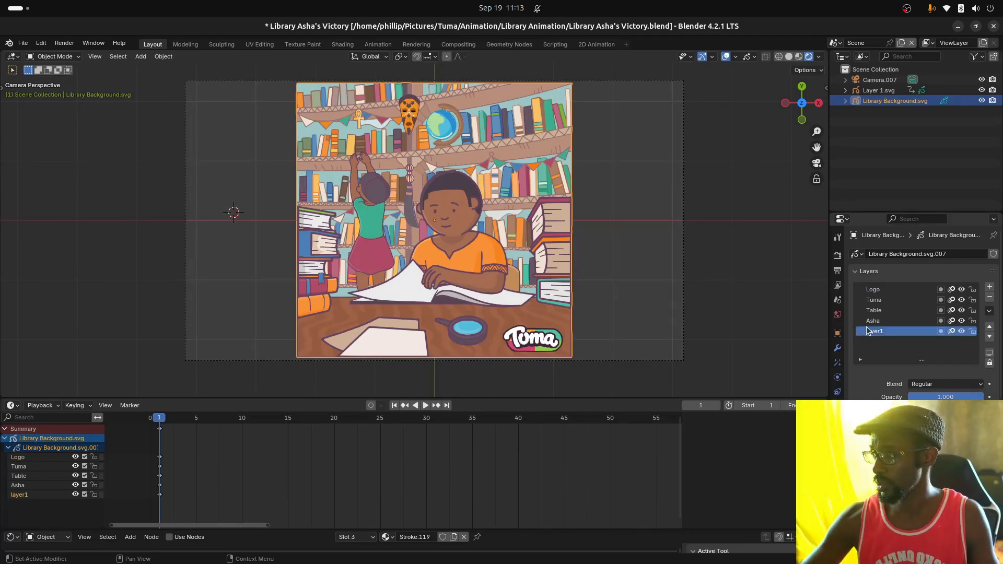
type("Library")
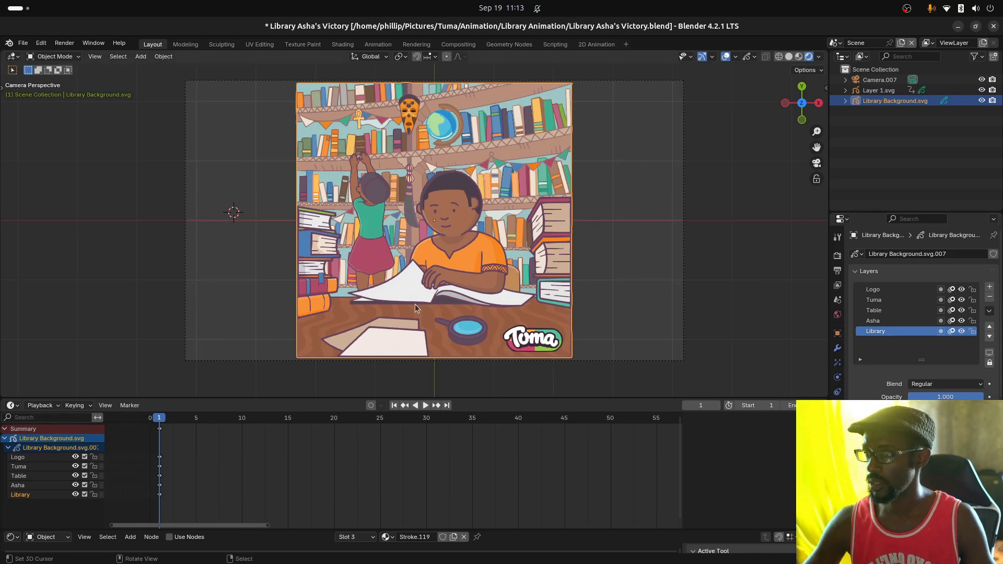
Make the Asha layer active and hide the Library, Table, Tuma and Logo layers
left_click_drag(401, 399, 405, 454)
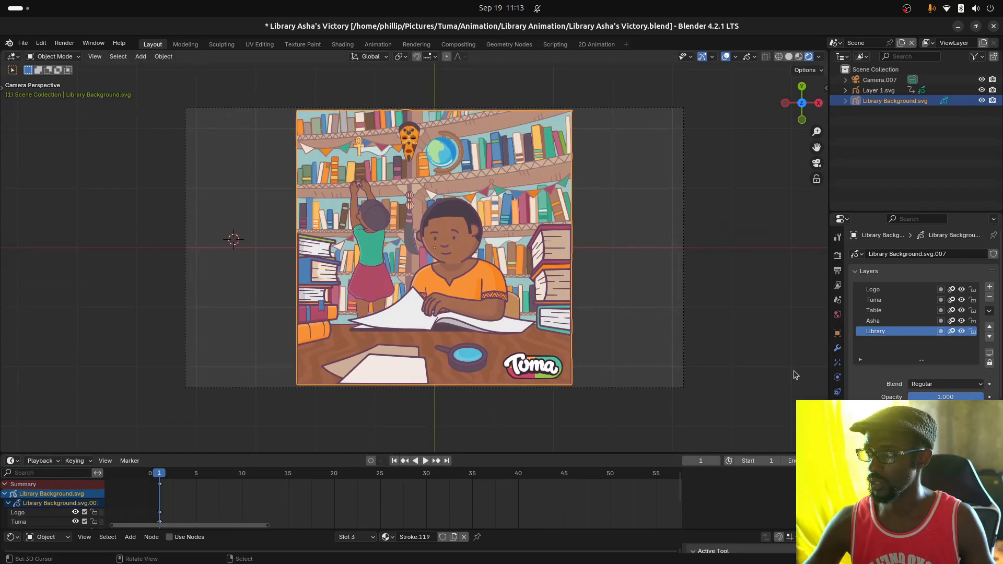
left_click(907, 322)
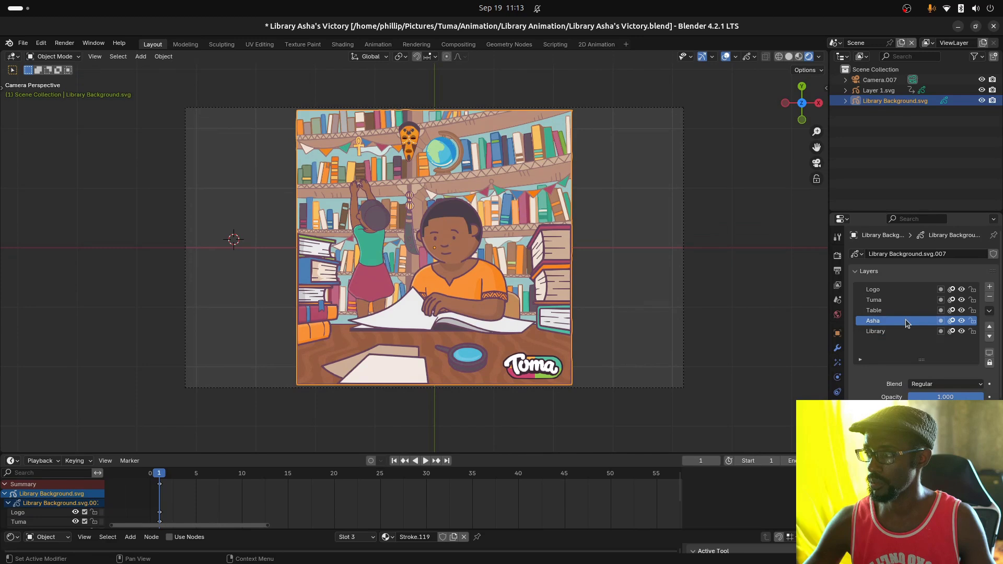
left_click(962, 331)
left_click(960, 310)
left_click(962, 300)
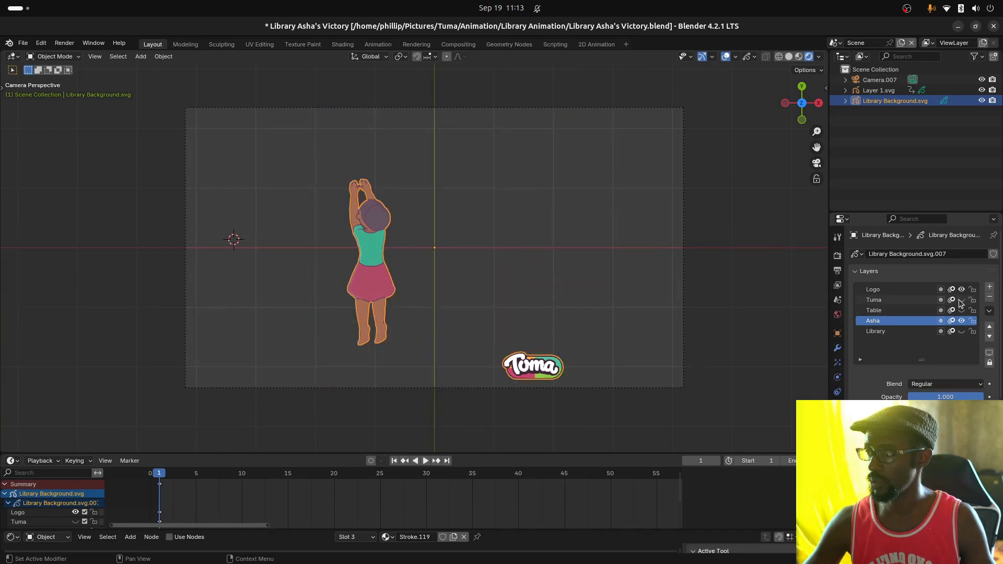
left_click(962, 289)
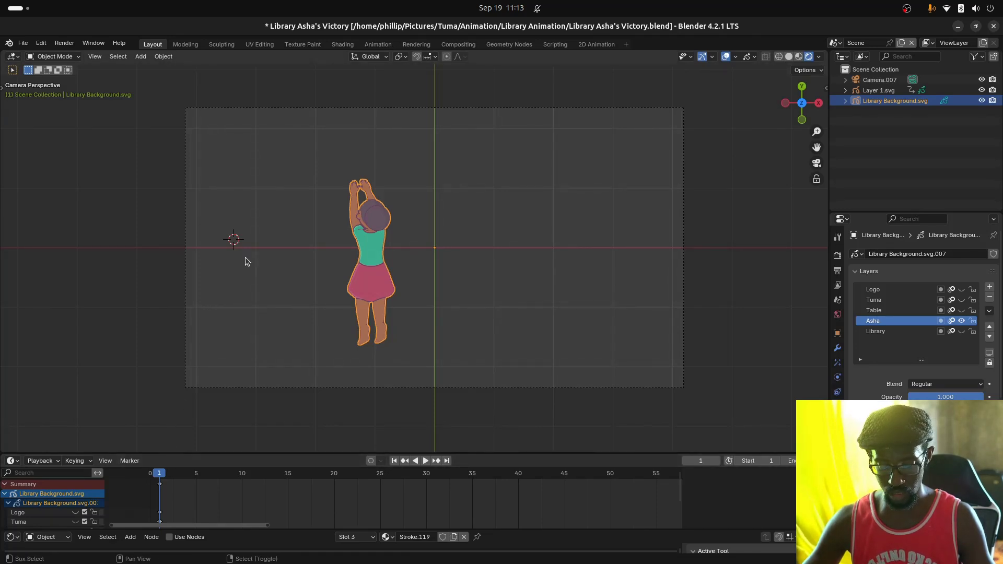
Import Layer 1.svg from the Library Animation/Asha Jumping/Asha Book Jump folder as Grease Pencil
key("shift+r")
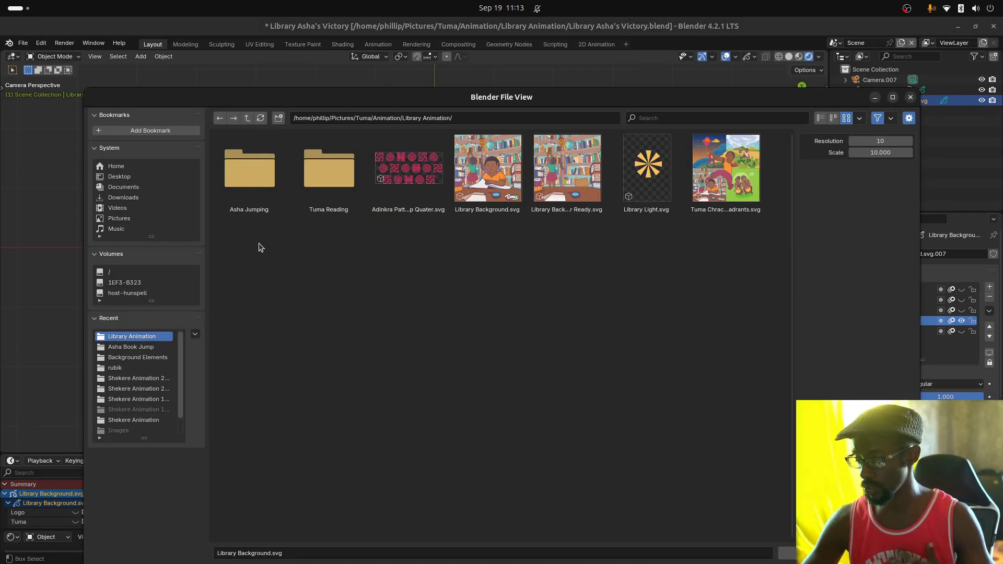
left_click(247, 119)
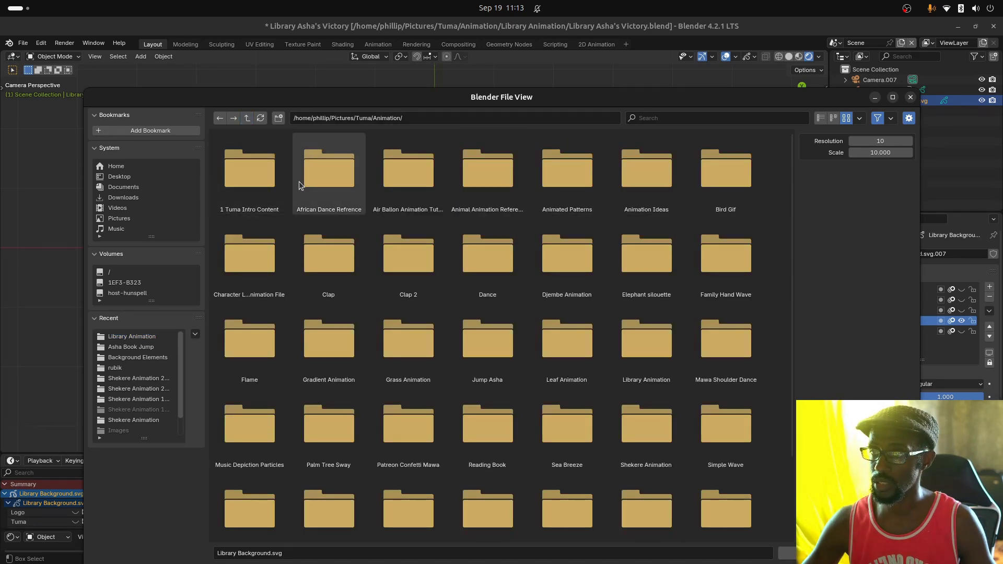
scroll(329, 321, "down", 3)
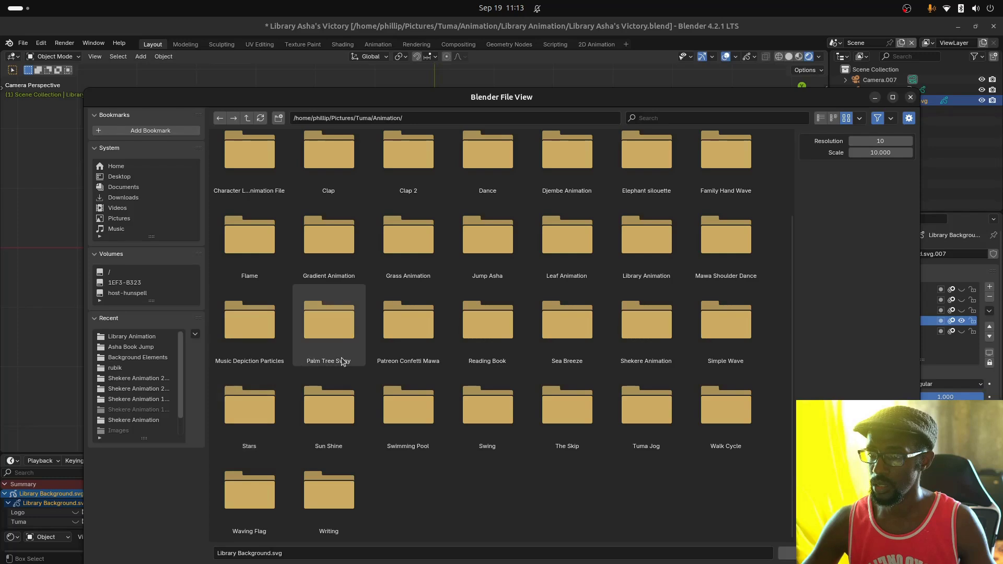
double_click(647, 237)
double_click(278, 185)
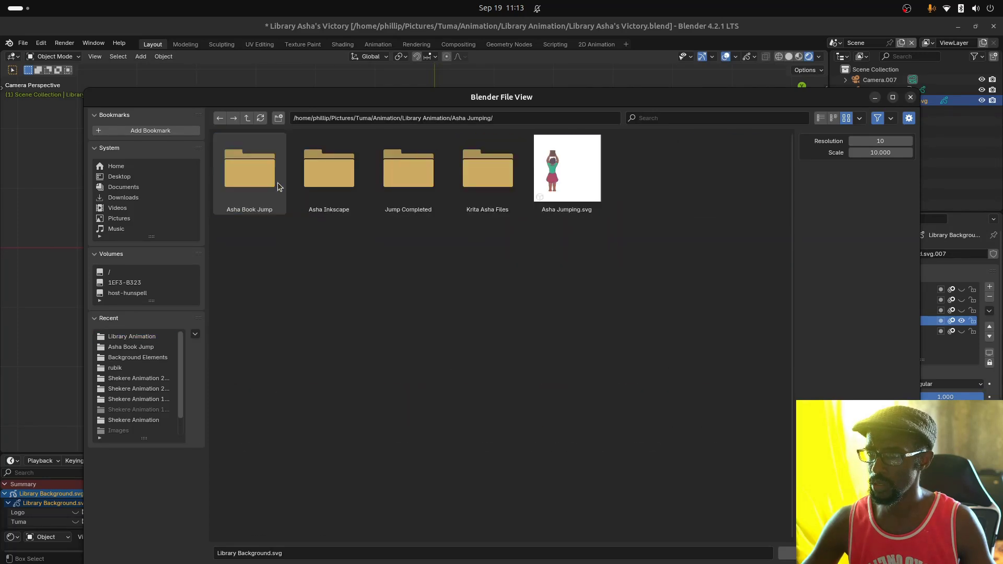
double_click(266, 185)
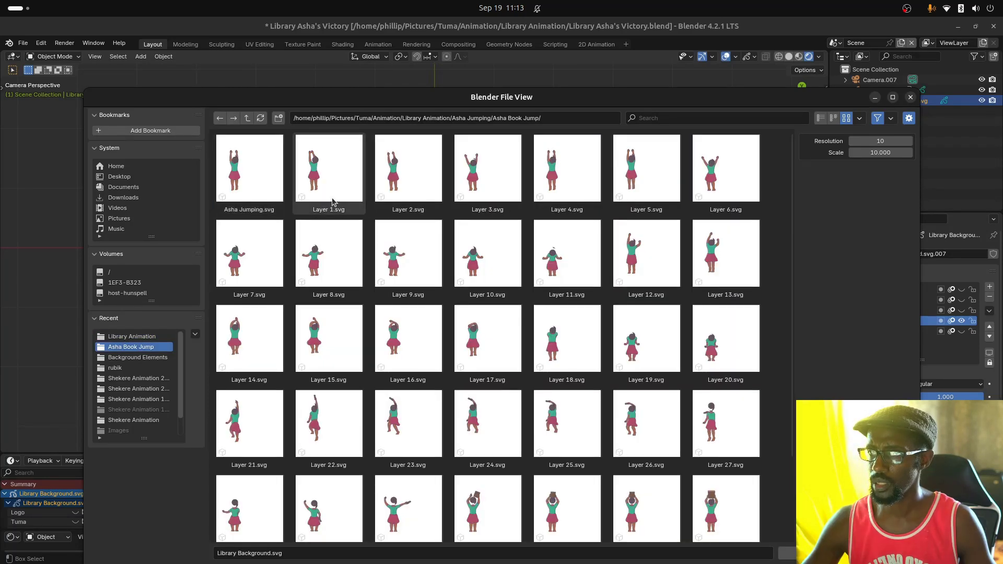
left_click(416, 201)
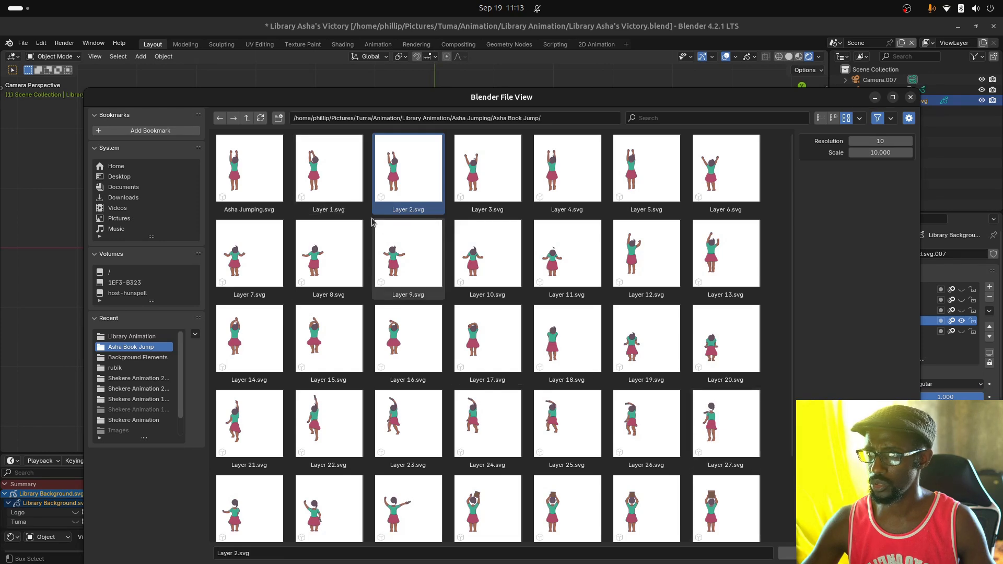
left_click(329, 168)
key("Return")
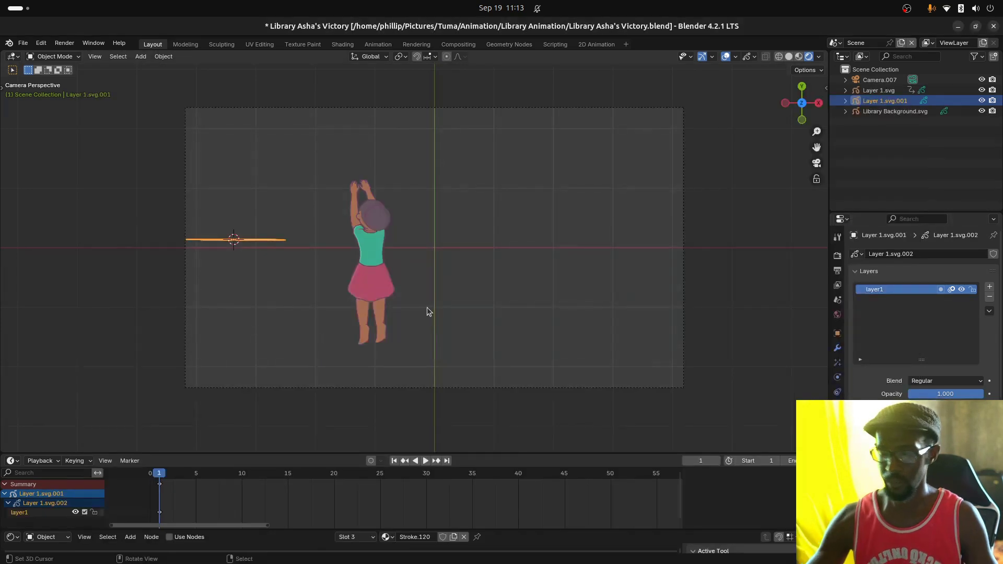
Rotate the newly imported Layer 1 drawing 90 degrees about the global X axis
key("r")
key("x")
type("0")
type("90|)] = Invalid along global X")
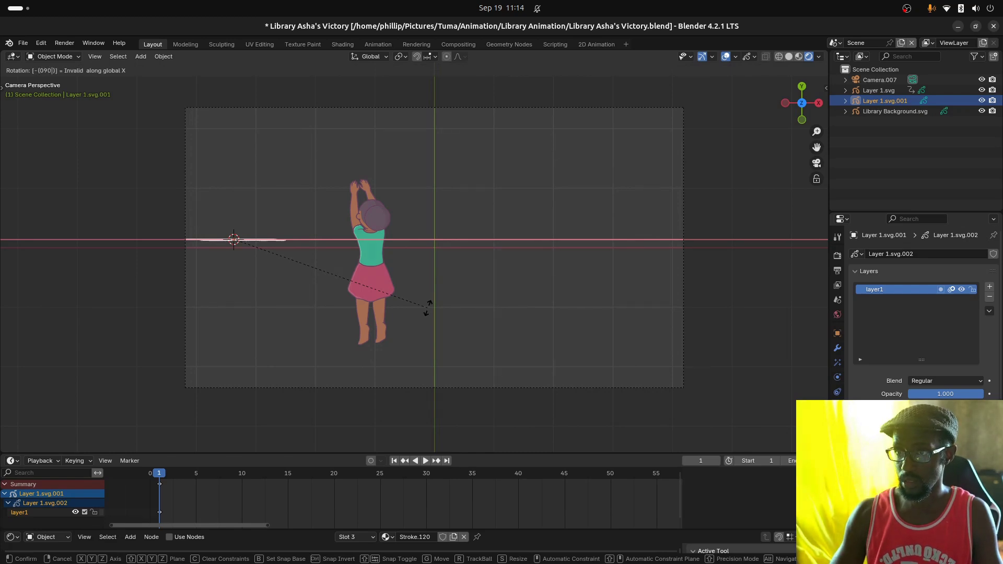
key("Return")
type("rx90")
key("Return")
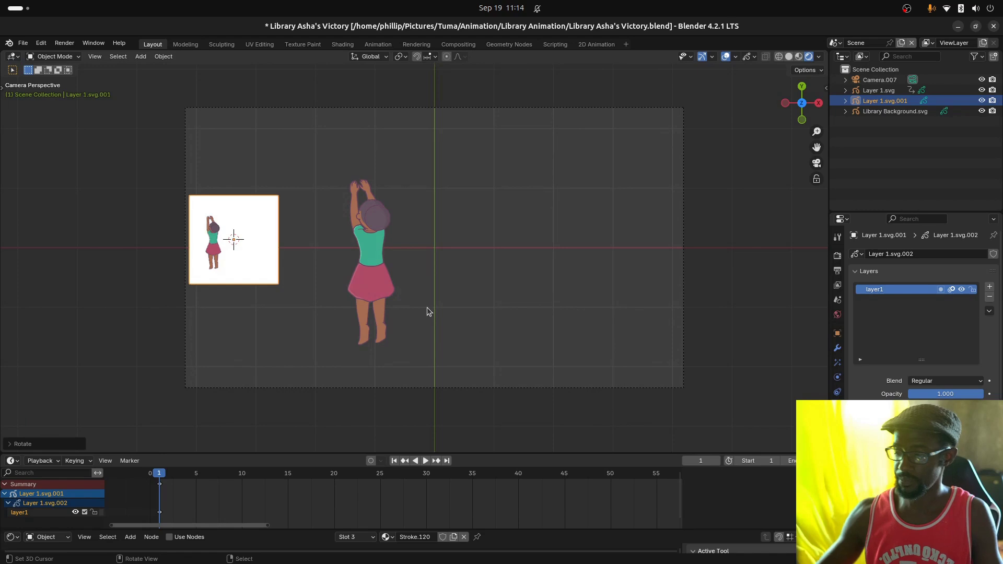
key("s")
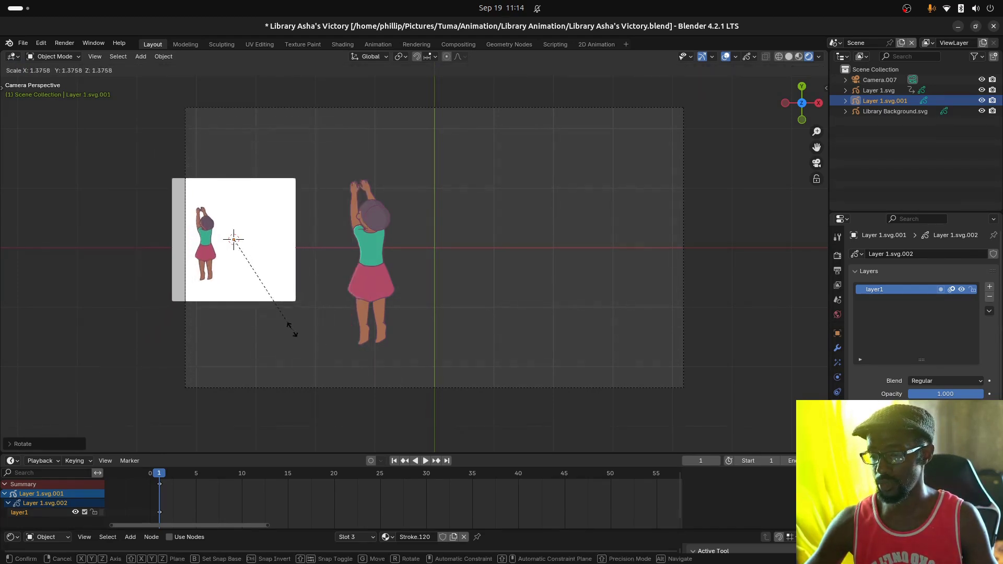
key("Escape")
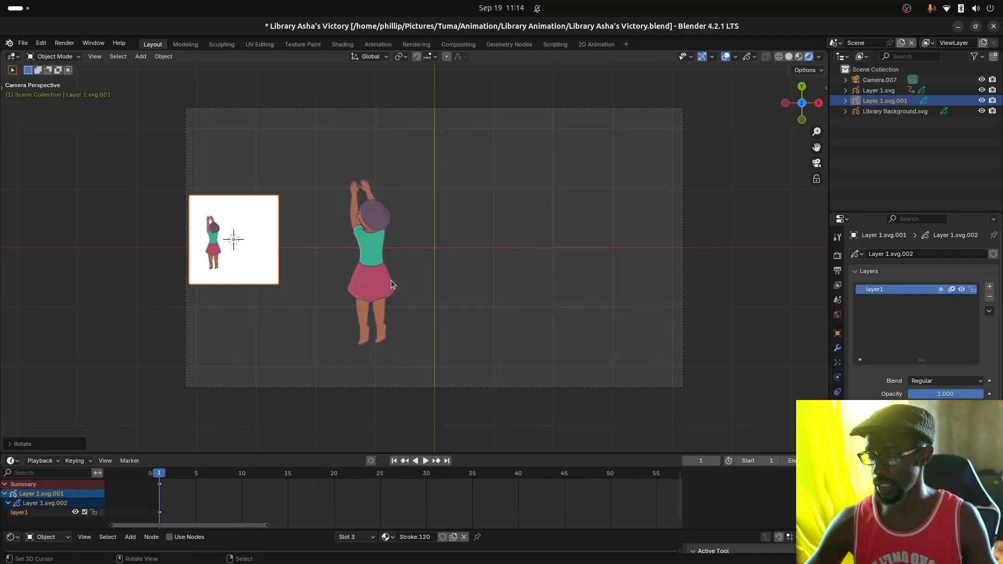
scroll(386, 270, "up", 2)
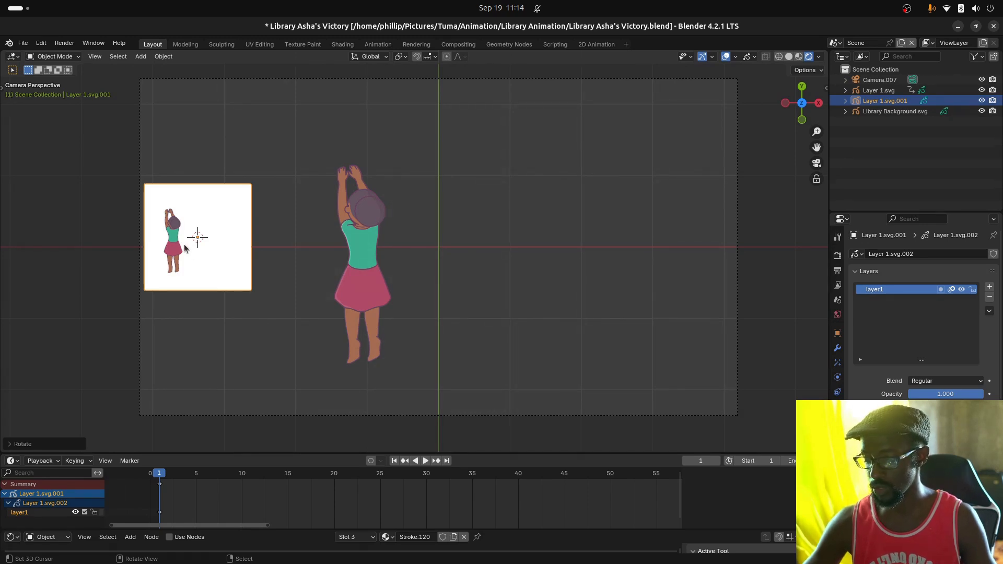
key("Tab")
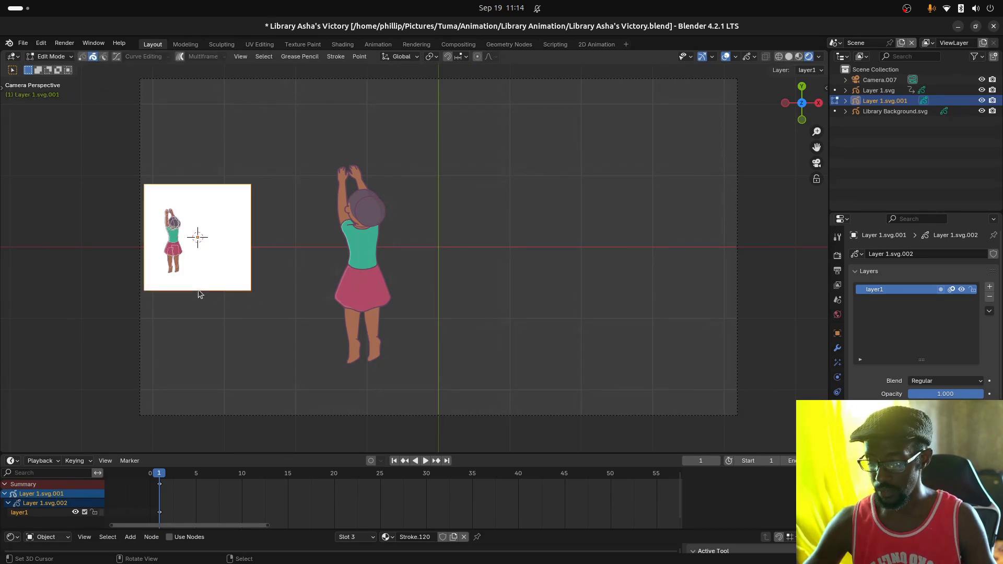
key("Tab")
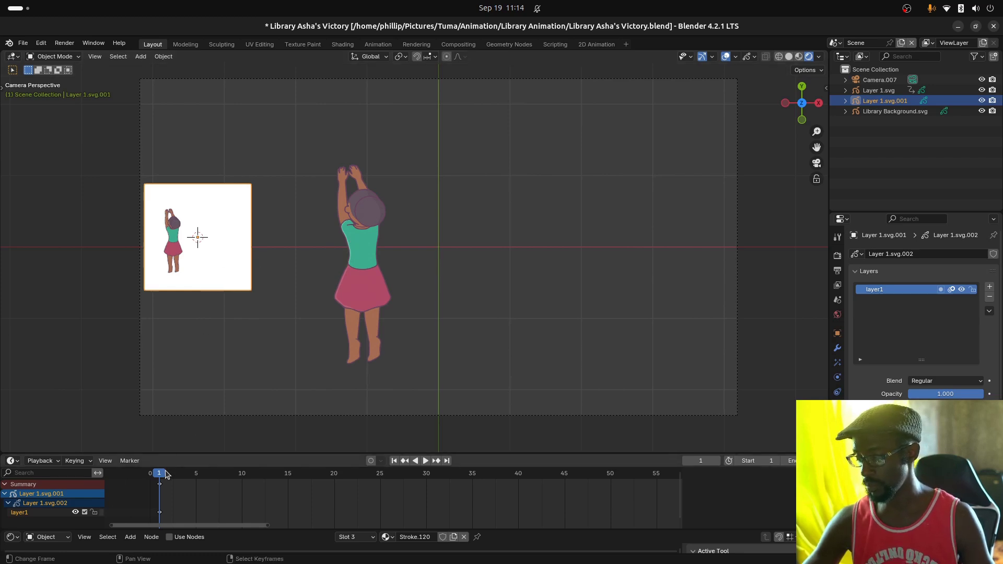
Turn on auto keying for the timeline
left_click(372, 461)
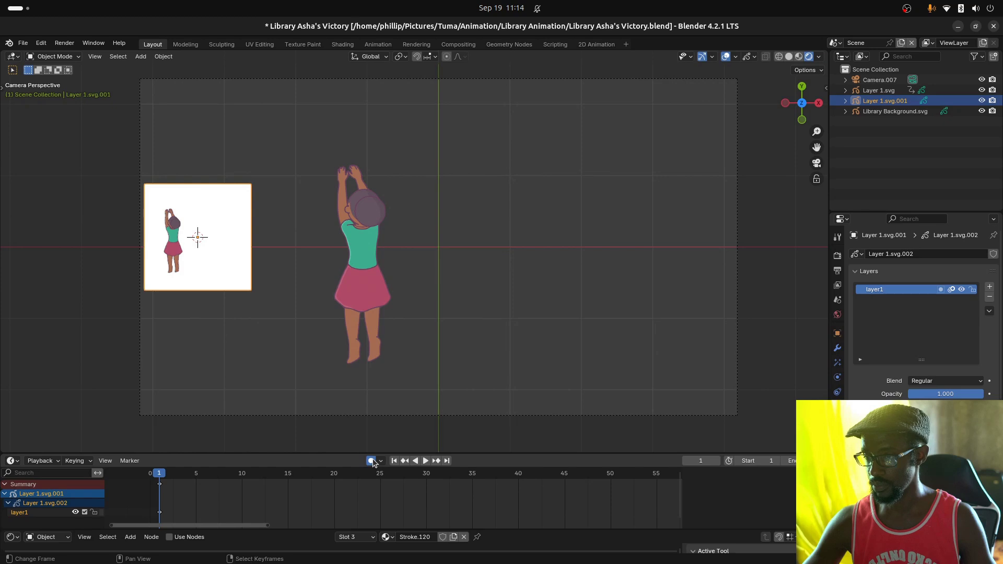
Switch the Timeline area to the Dope Sheet editor and return it to the Timeline
left_click(11, 461)
left_click(12, 461)
left_click(12, 461)
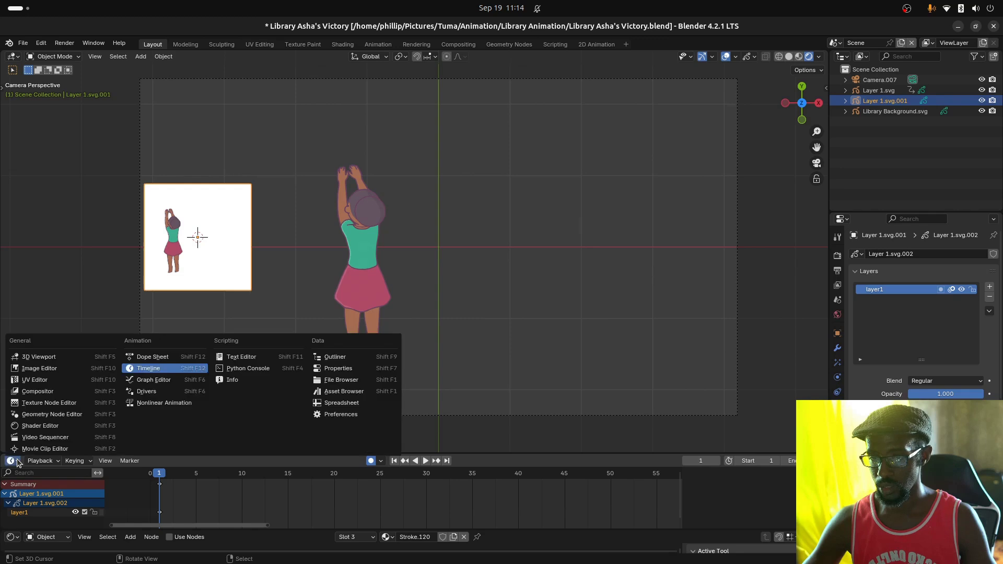
left_click(190, 357)
left_click(11, 461)
left_click(11, 461)
left_click(11, 461)
left_click(11, 461)
left_click(12, 461)
left_click(12, 461)
left_click(12, 461)
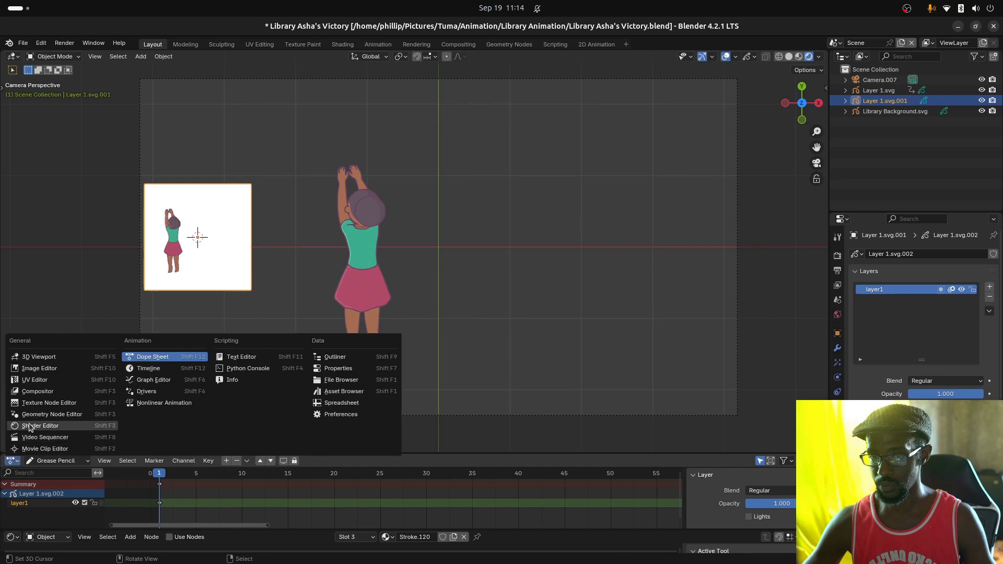
left_click(159, 370)
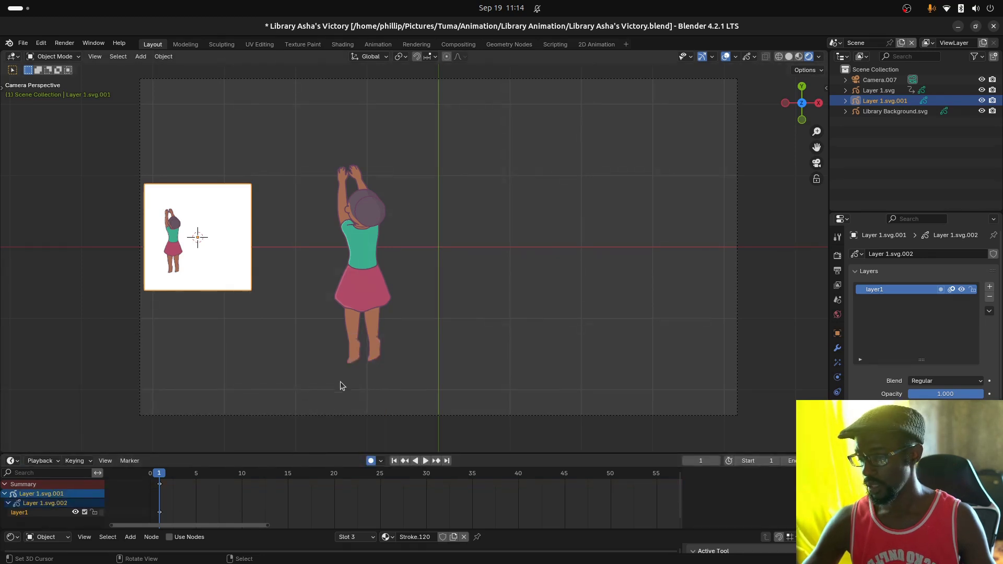
Go to frame 2, delete the older Layer 1.svg object, and select the newly imported Layer 1.svg.001
key("space")
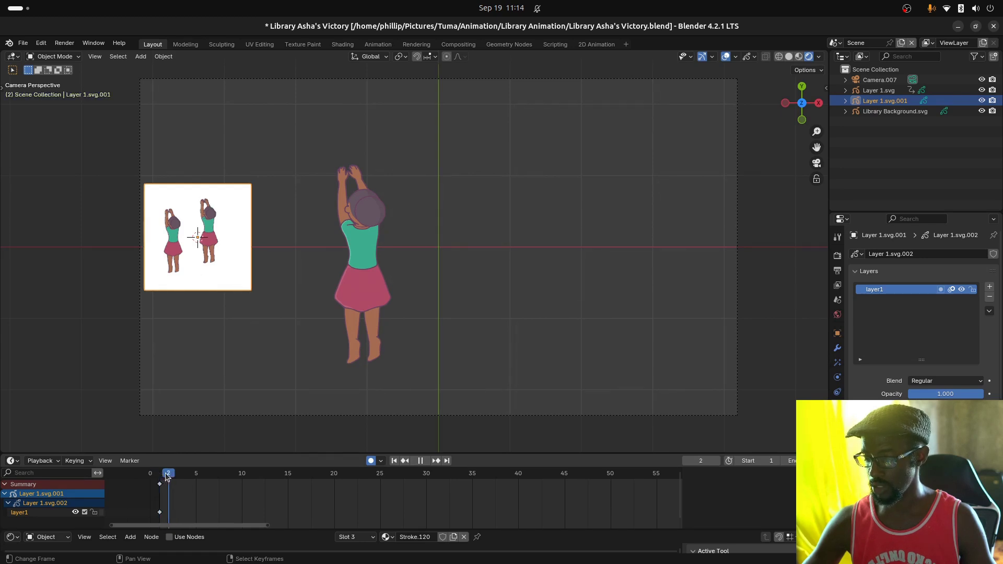
key("space")
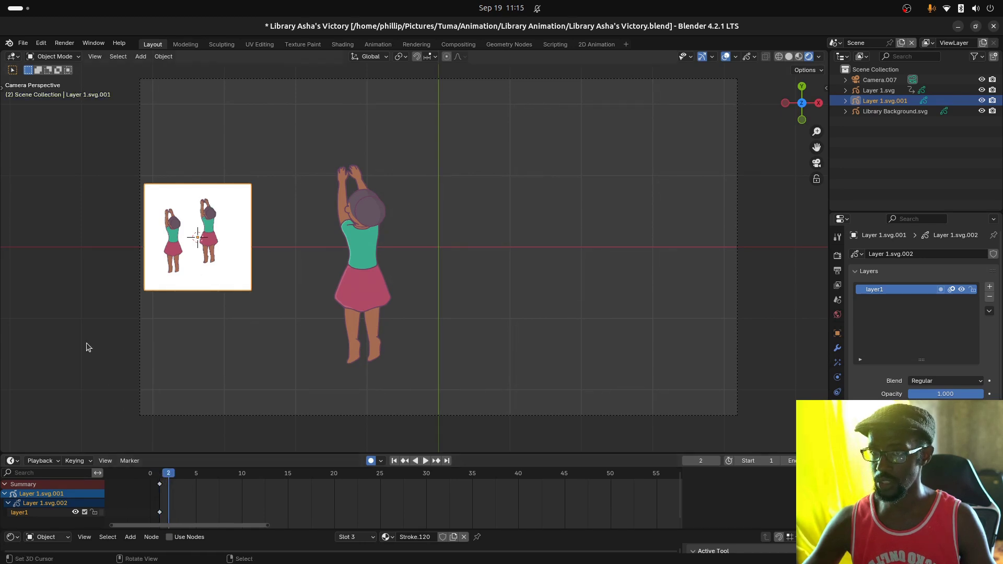
left_click(214, 242)
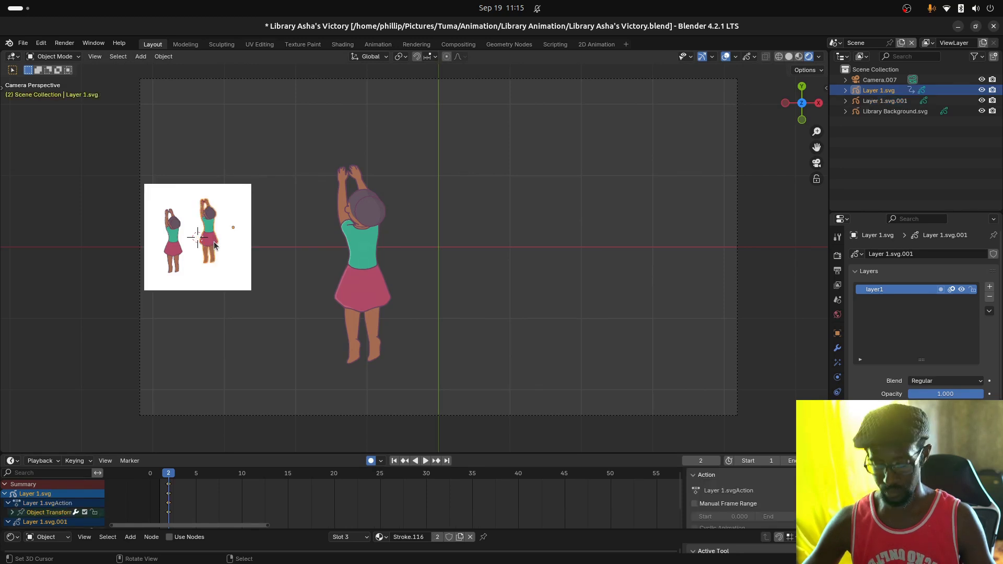
key("Delete")
left_click(211, 260)
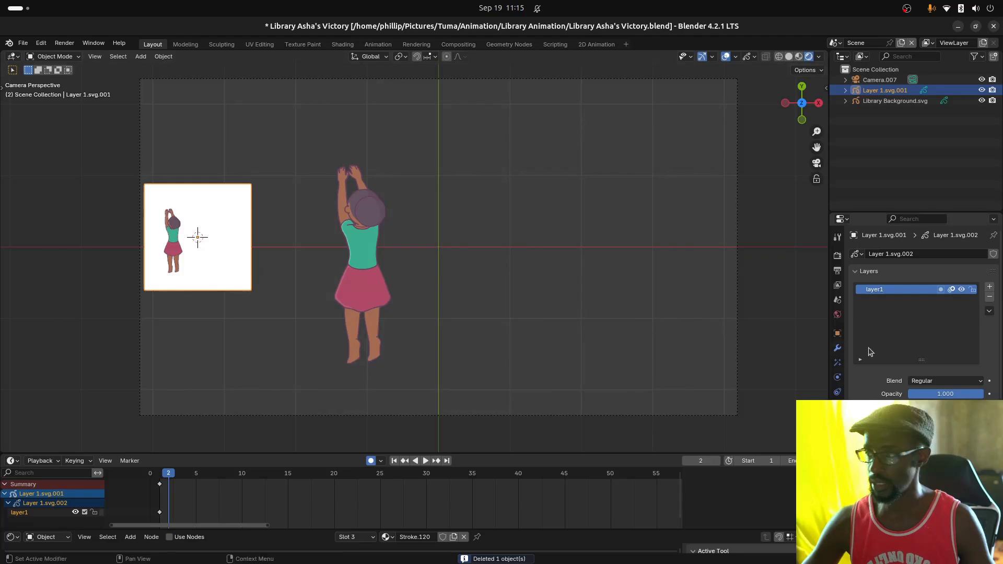
Delete the white background square from the imported Layer 1 drawing in Edit Mode and return to Object Mode
right_click(356, 290)
right_click(179, 271)
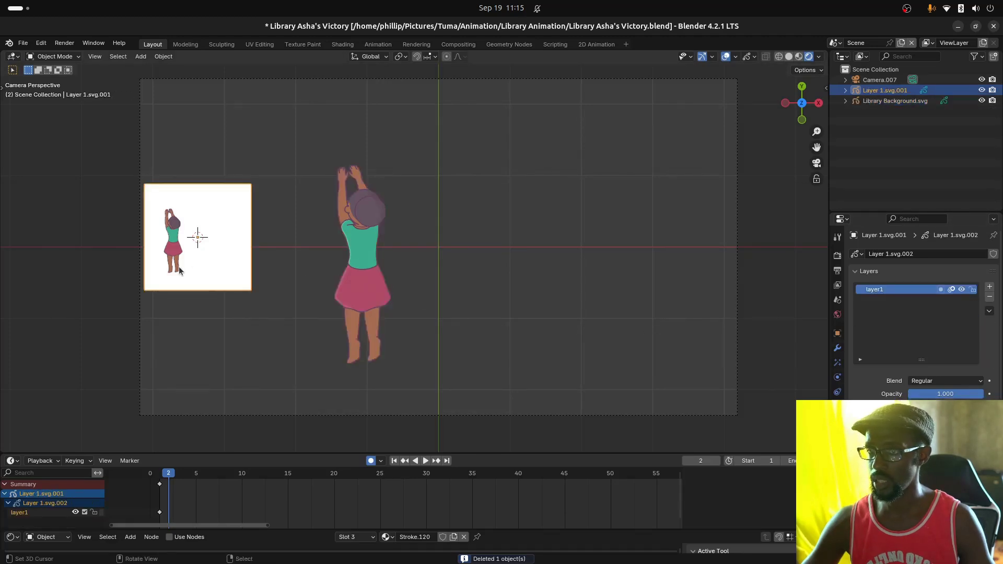
key("Tab")
key("x")
left_click(215, 290)
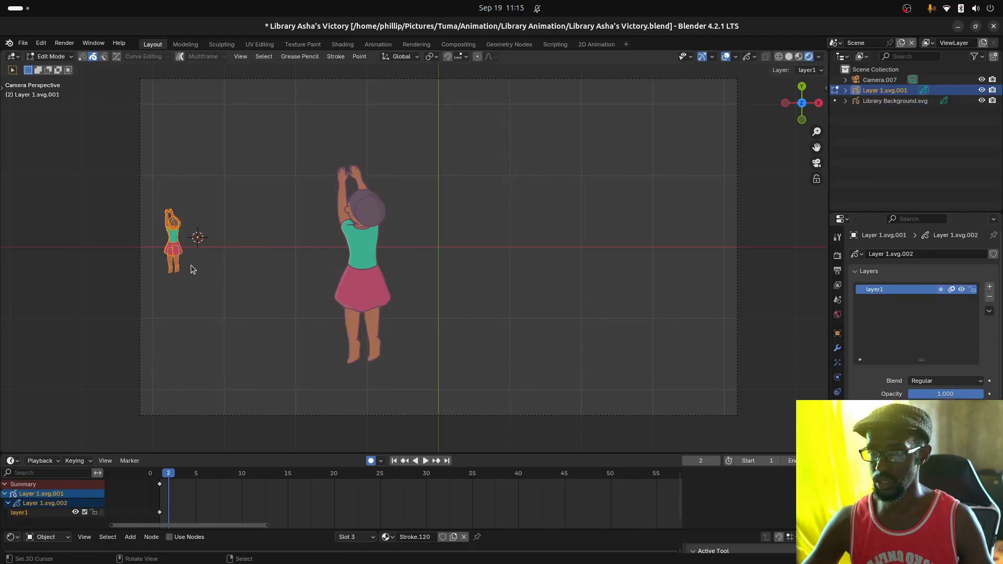
key("Tab")
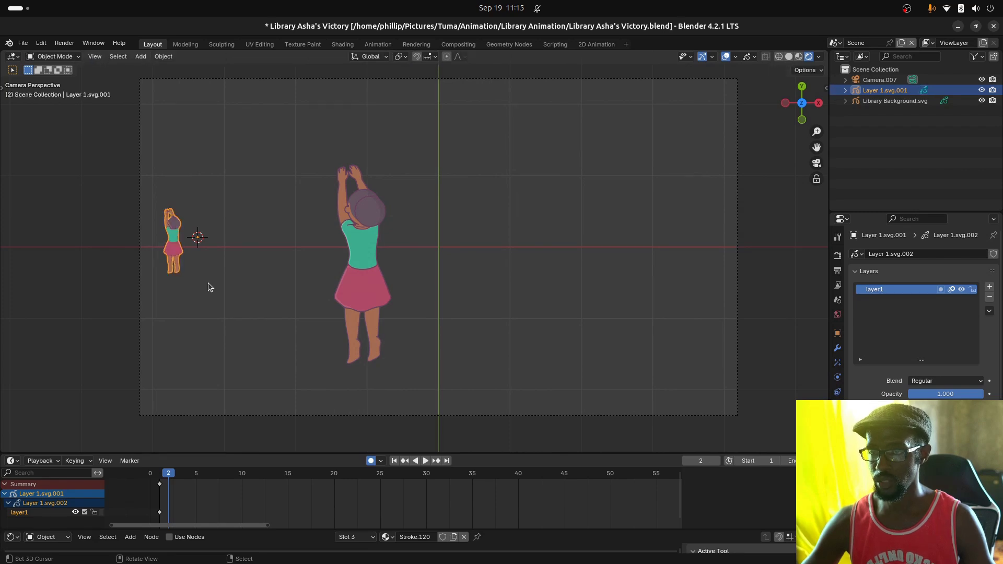
Copy the strokes of the imported Layer 1 drawing and paste them into the Asha layer of Library Background.svg at frame 2
key("Tab")
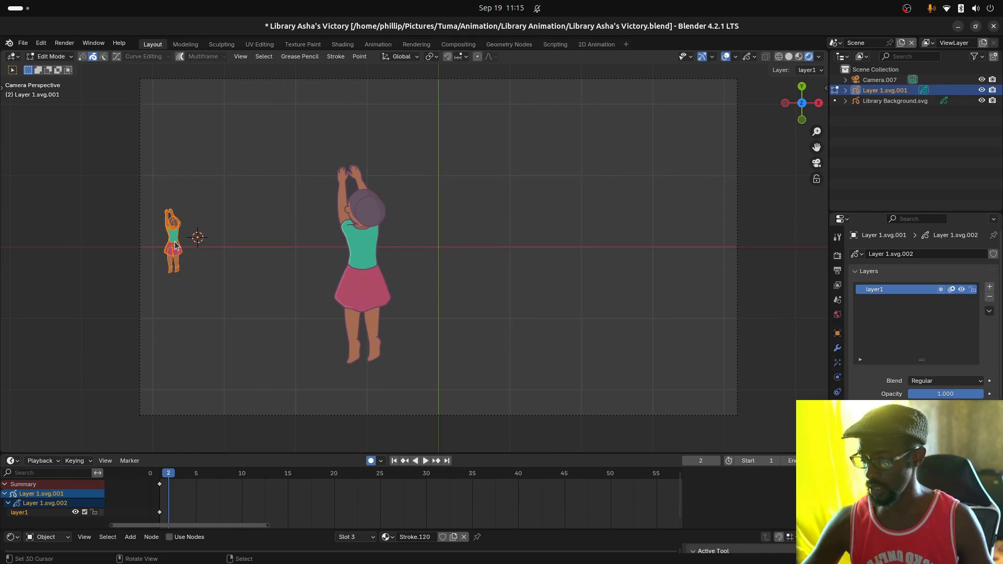
key("Tab")
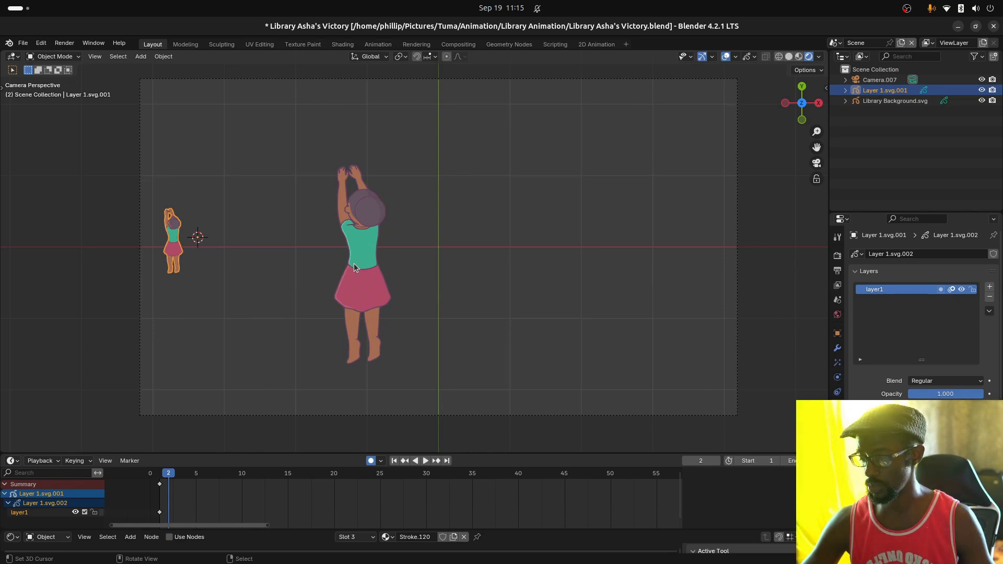
left_click(376, 251)
left_click(962, 290)
left_click(961, 290)
left_click(962, 290)
left_click(962, 331)
left_click(962, 331)
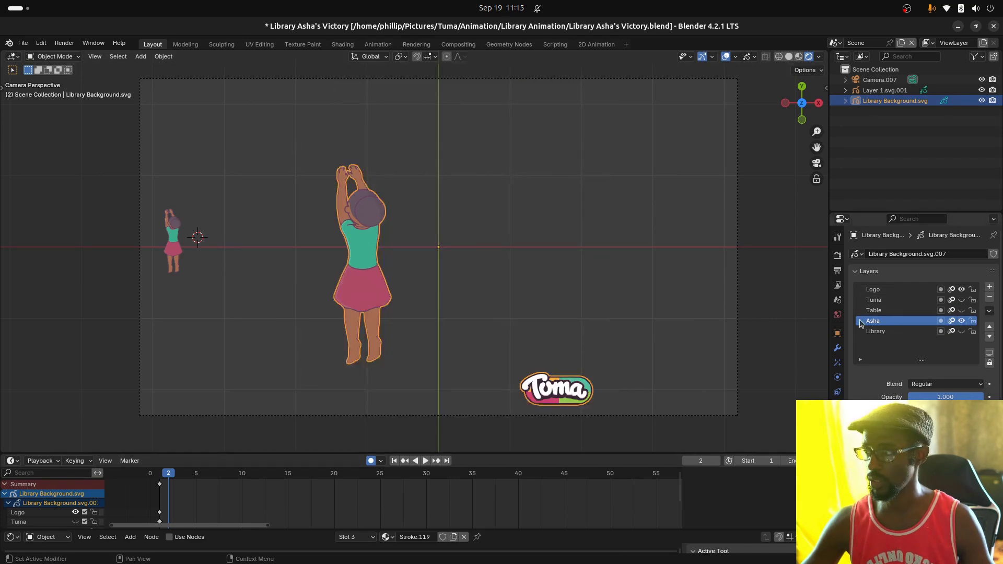
key("Tab")
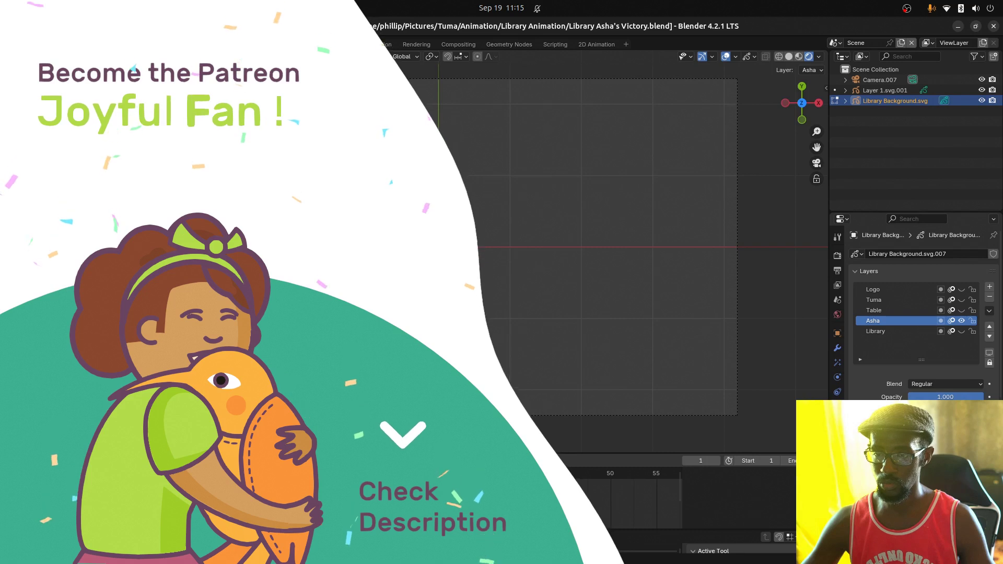
key("space")
key("ctrl+v")
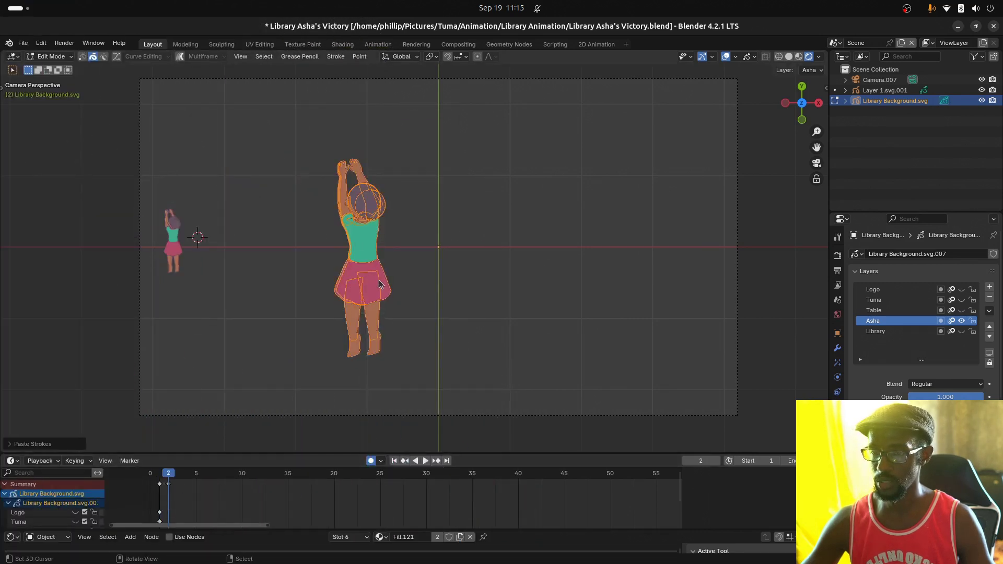
key("Tab")
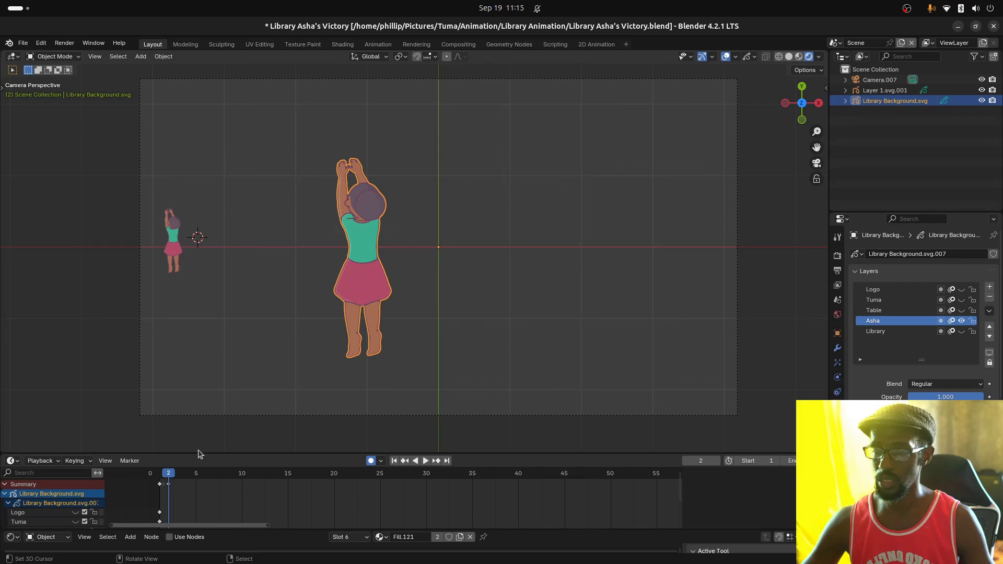
Make the hidden Logo, Tuma, Table and Library layers of Library Background.svg visible again
left_click(159, 492)
key("space")
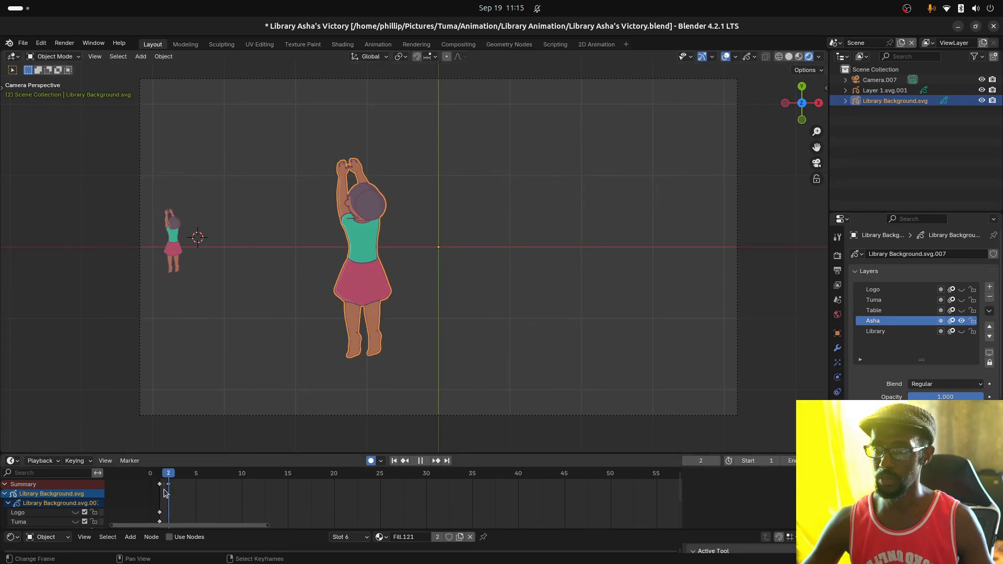
key("space")
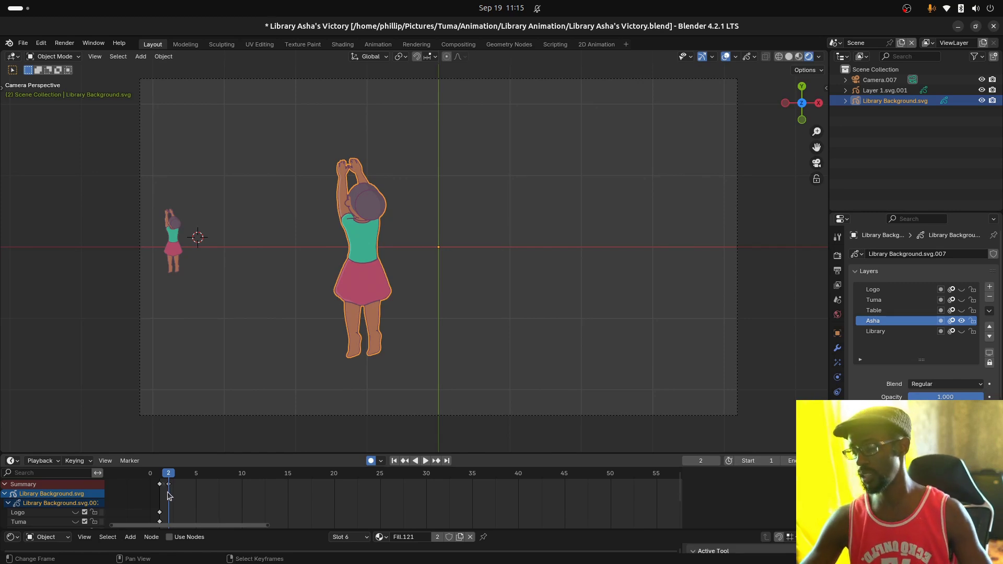
key("space")
key("space")
left_click_drag(962, 331, 962, 289)
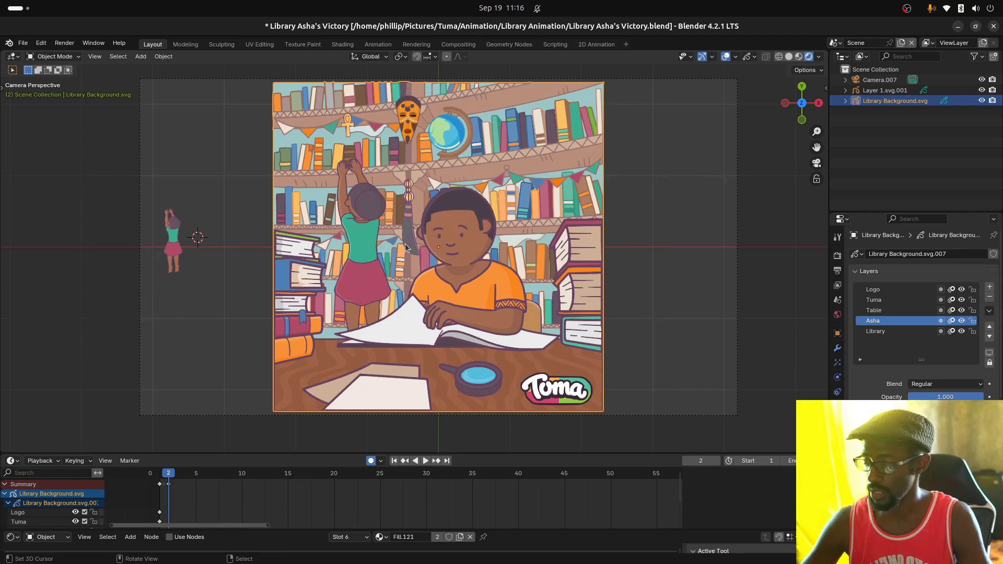
left_click(171, 257)
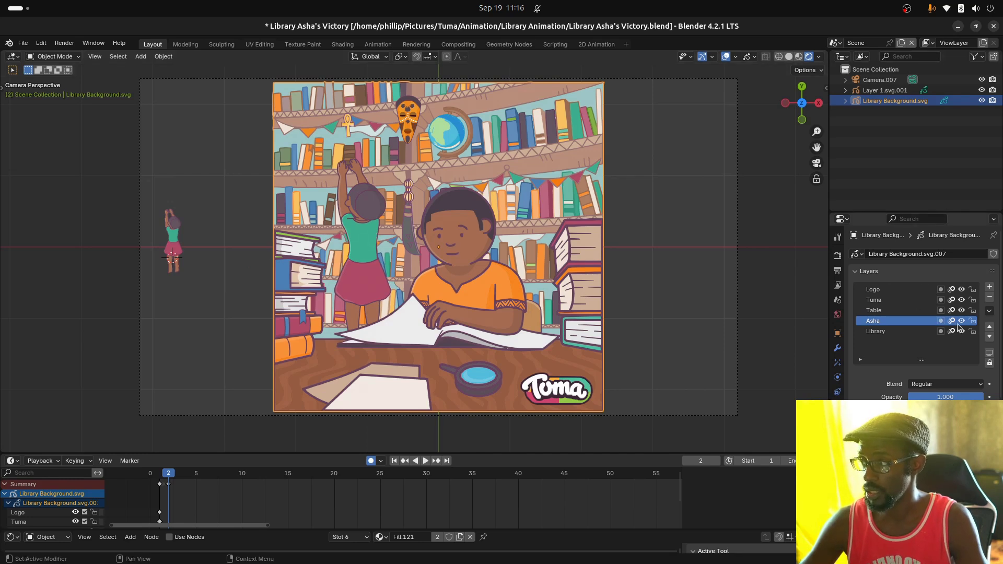
Go to frame 1 to compare Asha's placement in the library scene with her frame 2 drawing
left_click(161, 487)
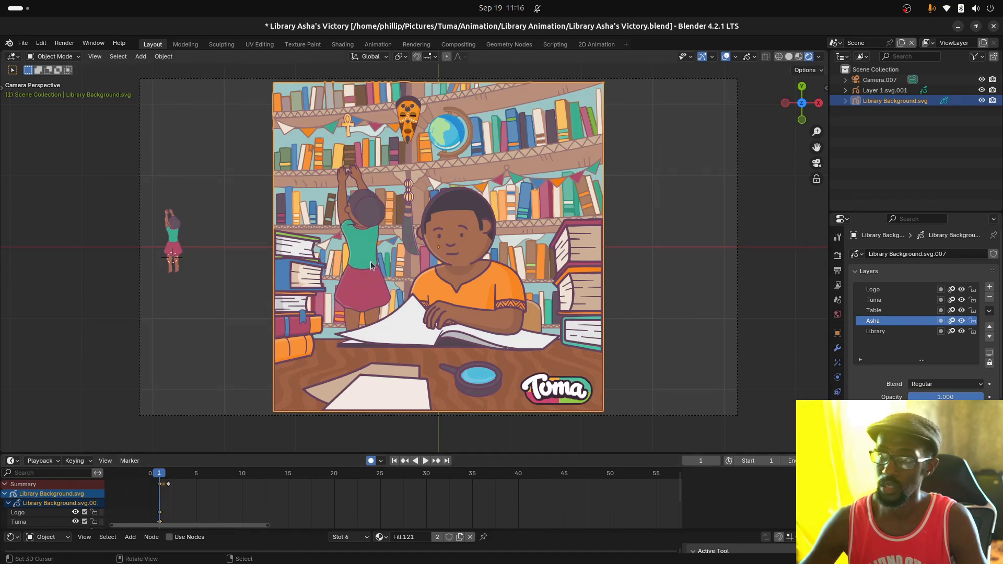
key("Tab")
key("Tab")
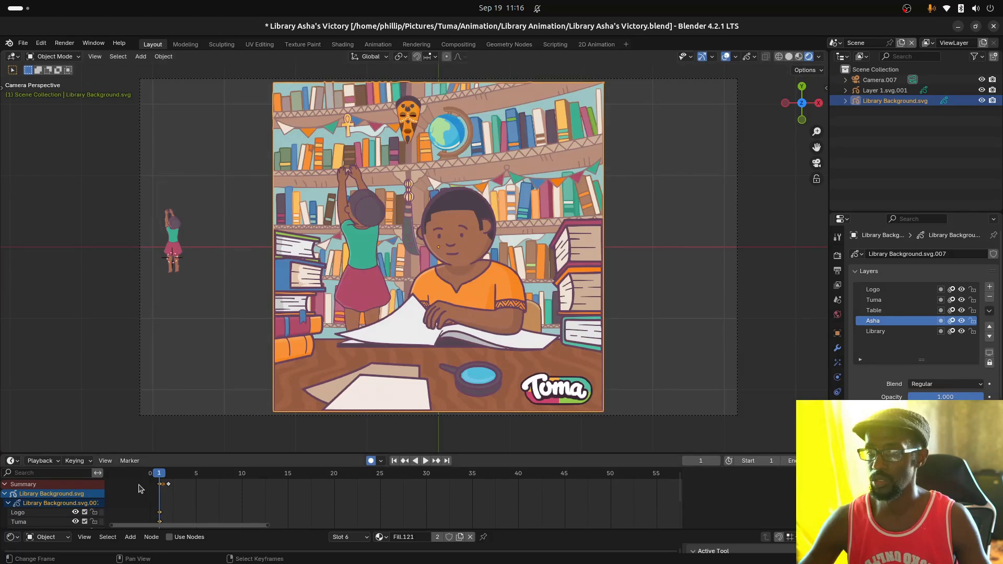
key("ctrl+z")
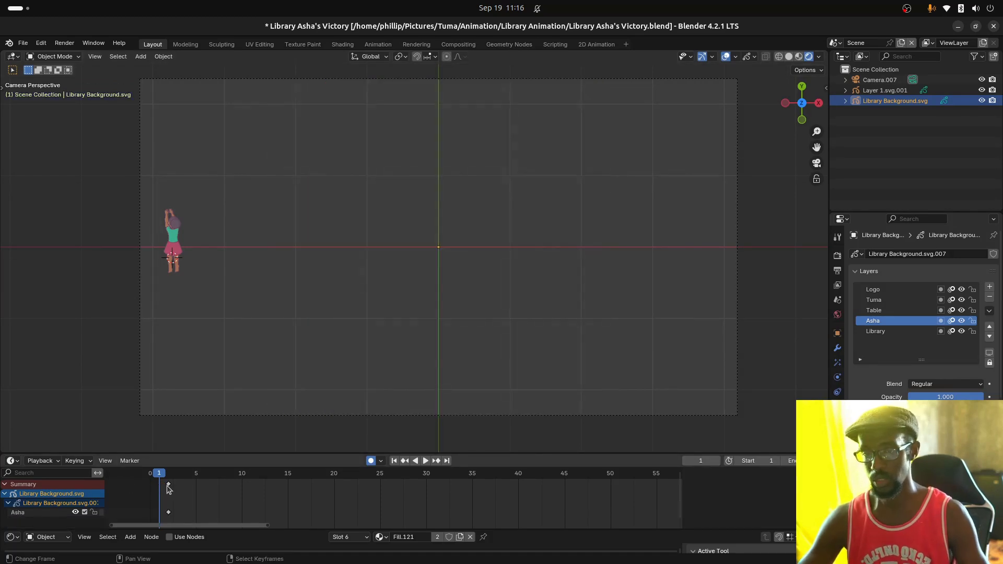
key("ctrl+shift+z")
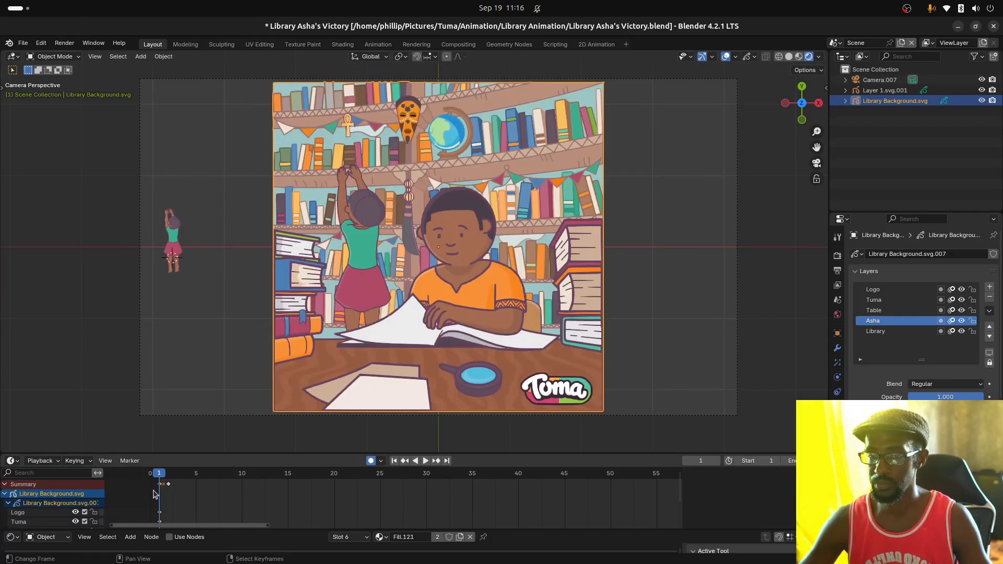
Delete the Asha layer's keyframe at frame 1 and move its frame 2 keyframe to frame 1
scroll(167, 489, "down", 2)
scroll(57, 515, "down", 2)
key("Tab")
key("Tab")
left_click(201, 506)
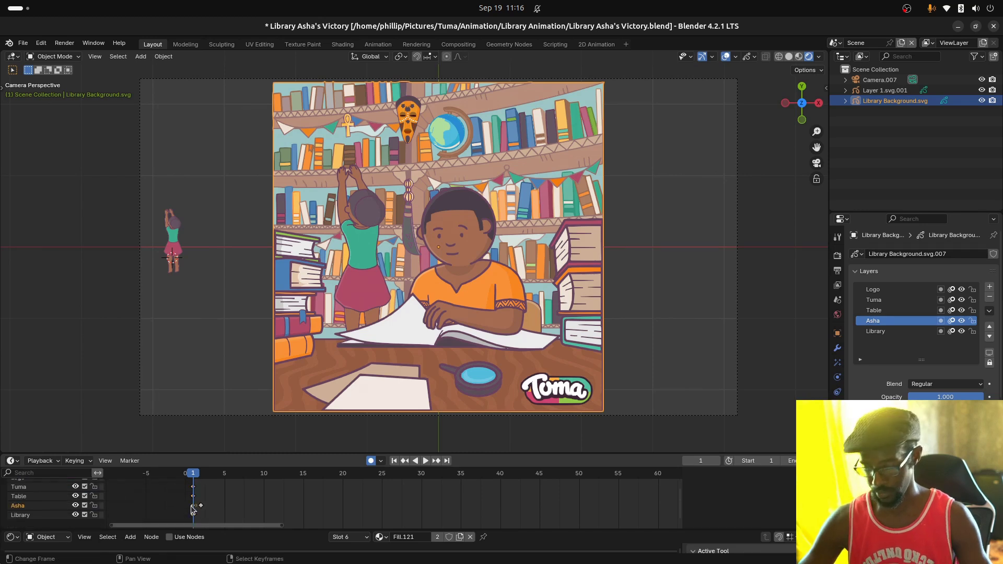
key("Delete")
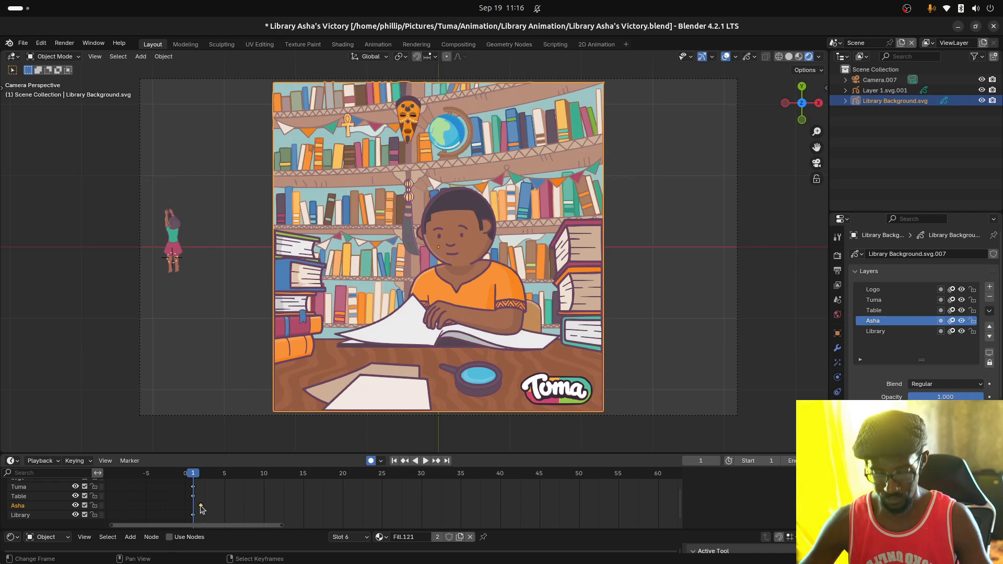
key("g")
left_click(193, 510)
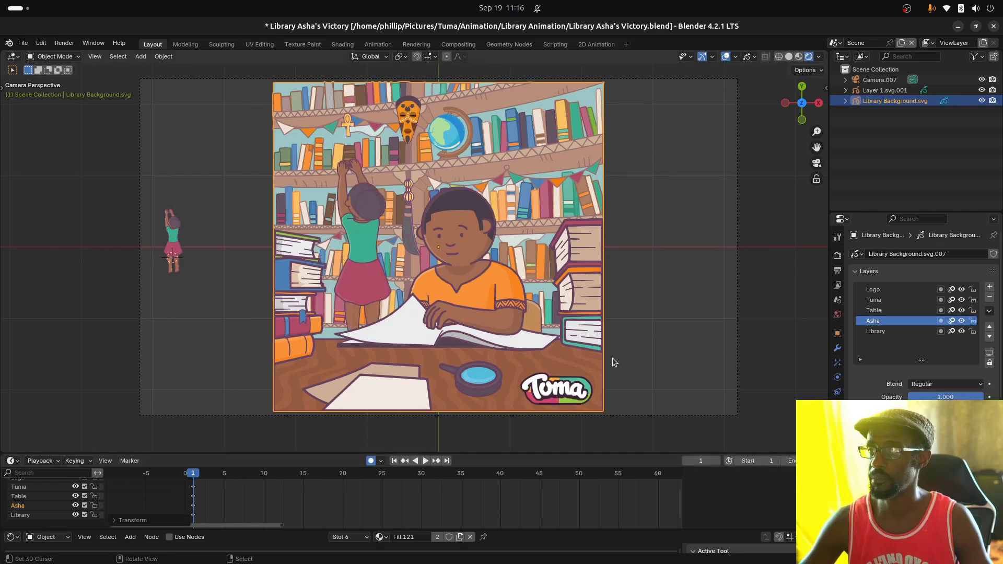
Lower the Asha layer slightly with its layer Transform settings so the figure sits behind the desk
left_click(838, 334)
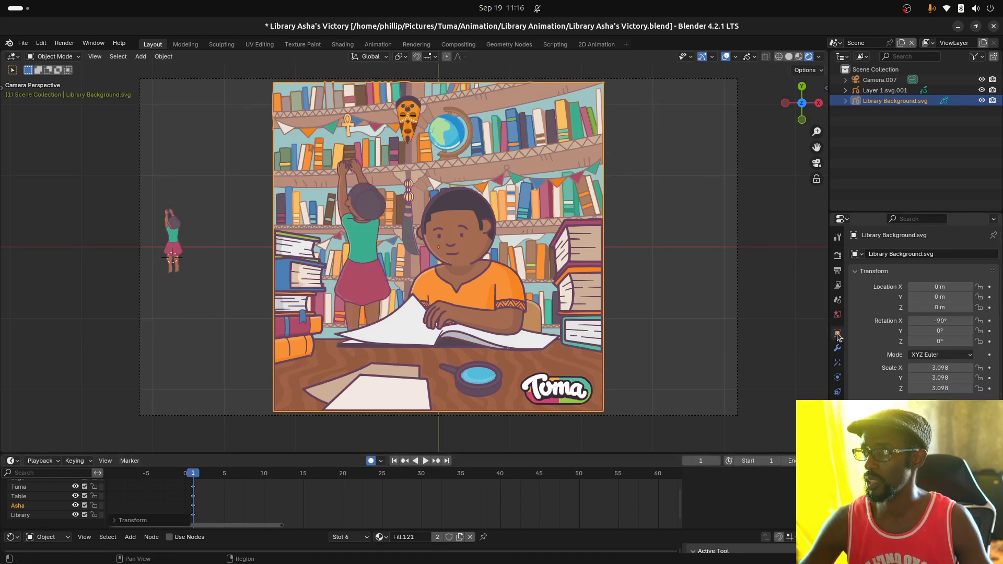
left_click(838, 406)
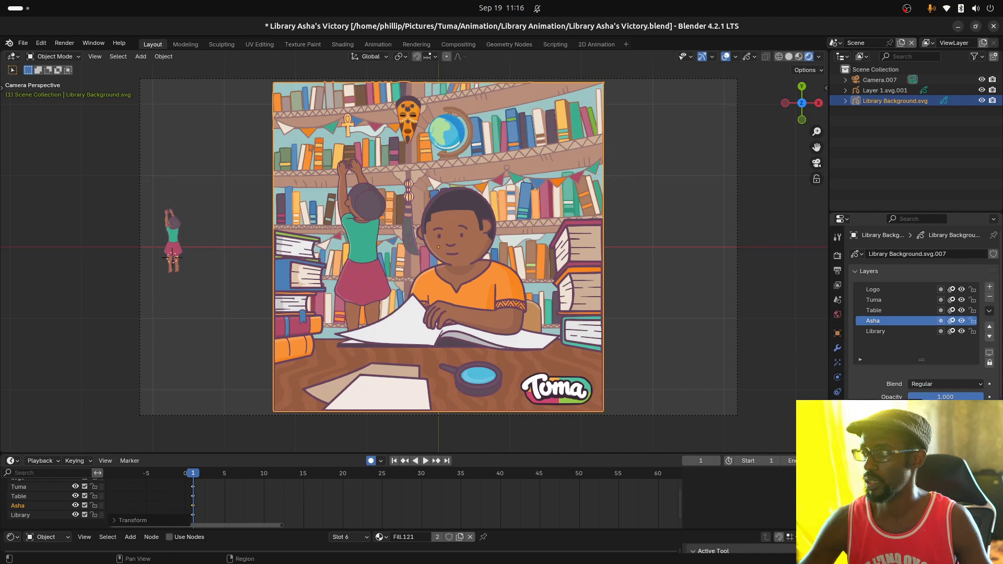
scroll(915, 339, "down", 3)
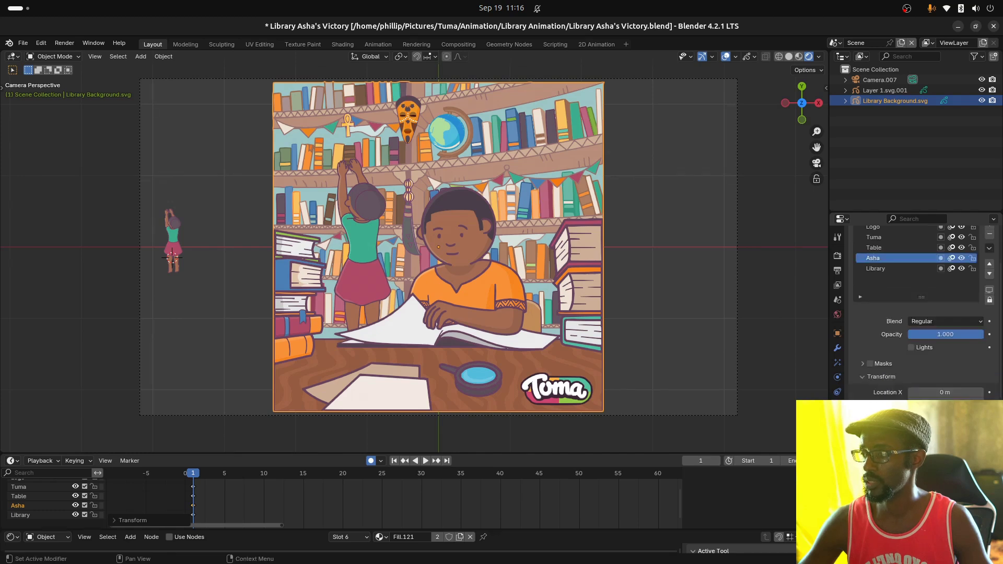
left_click(863, 378)
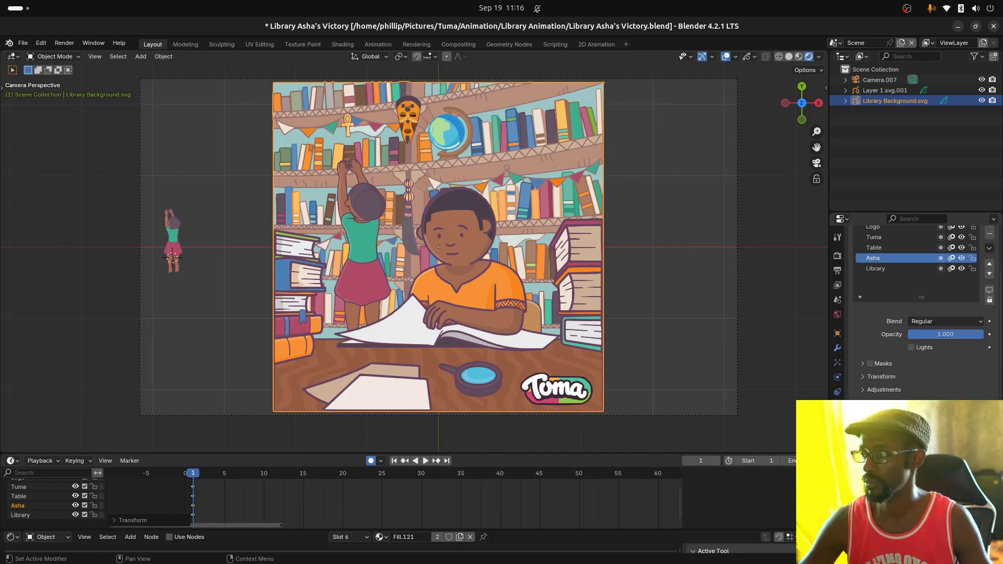
left_click(863, 386)
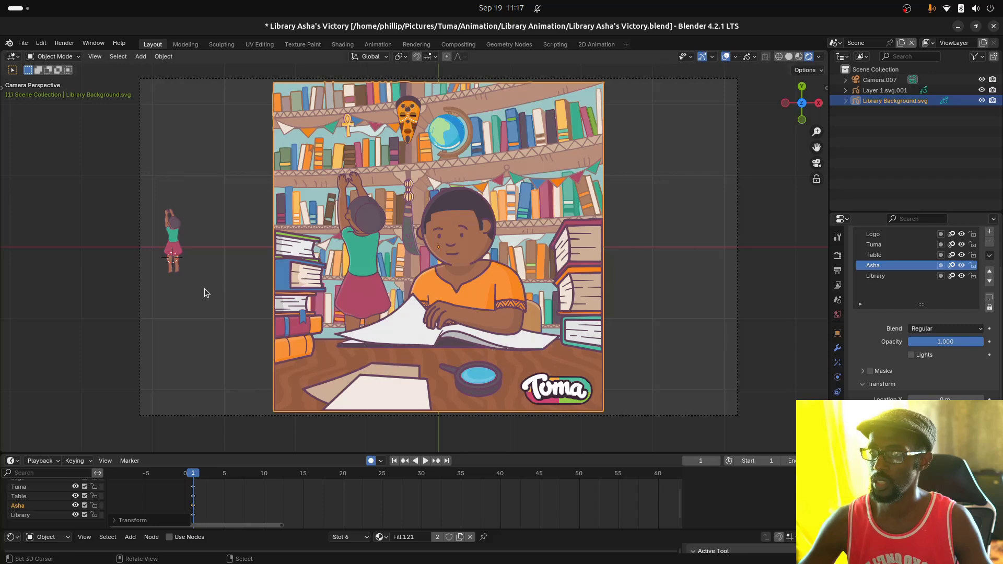
Delete the leftover Layer 1.svg.001 object and select Library Background.svg
left_click(184, 258)
key("Delete")
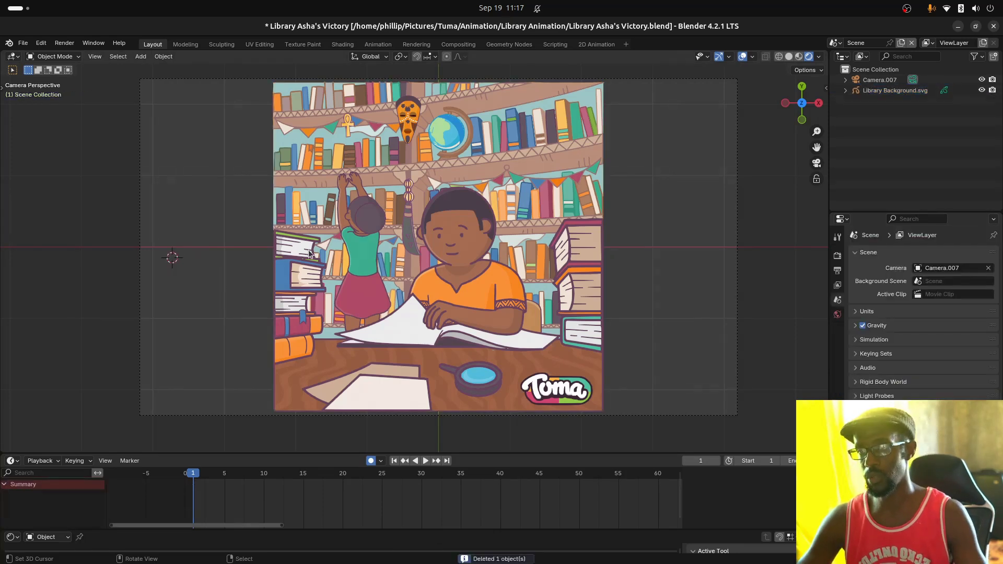
left_click(361, 230)
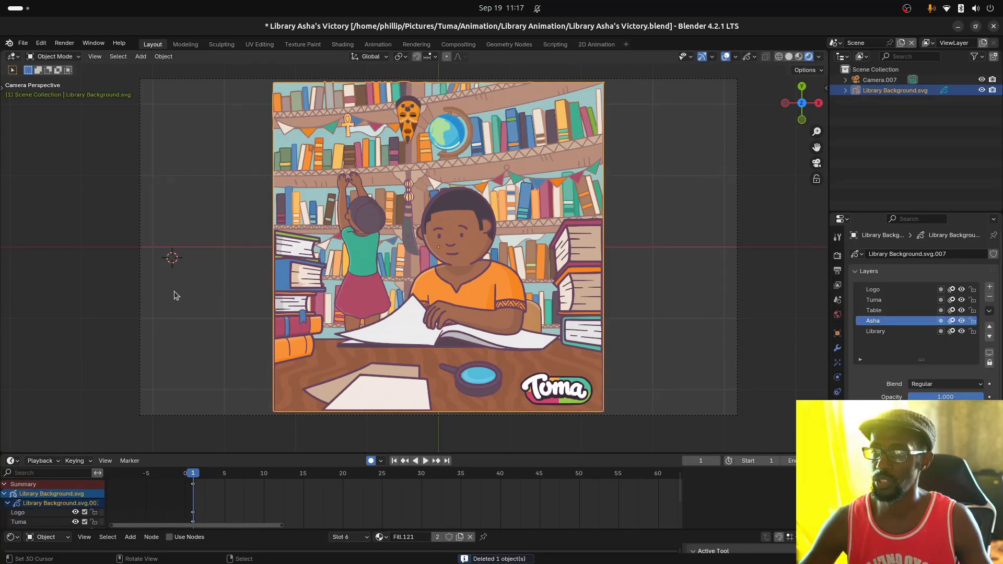
Import Layer 2.svg as Grease Pencil at the 3D cursor beside the illustration and rotate it 90° about the X axis
left_click(175, 249)
key("shift+i")
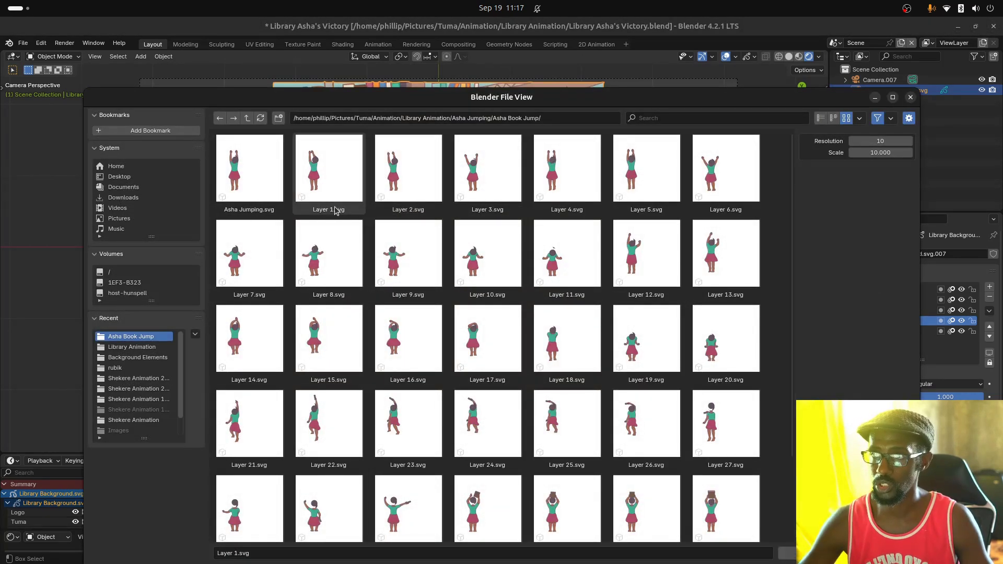
left_click(424, 201)
key("Return")
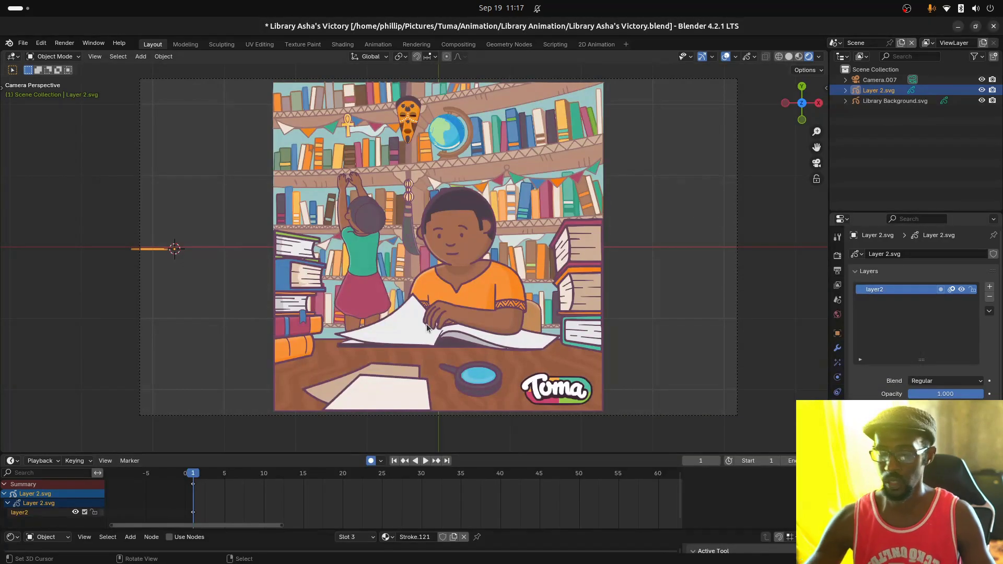
key("r")
key("x")
key("9")
key("0")
key("Return")
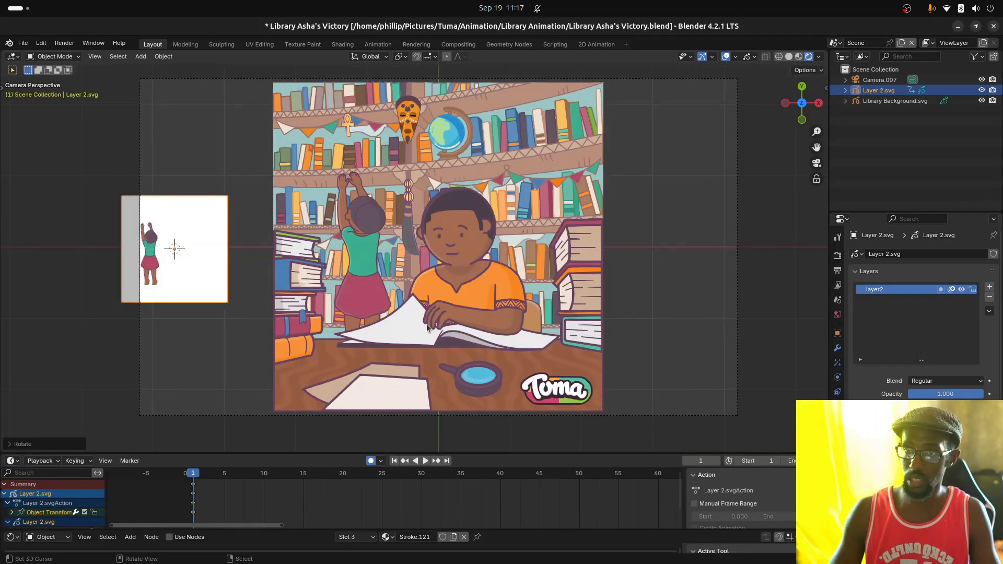
Delete the white background square of the Layer 2.svg drawing in Edit Mode and return to Object Mode
key("Tab")
key("x")
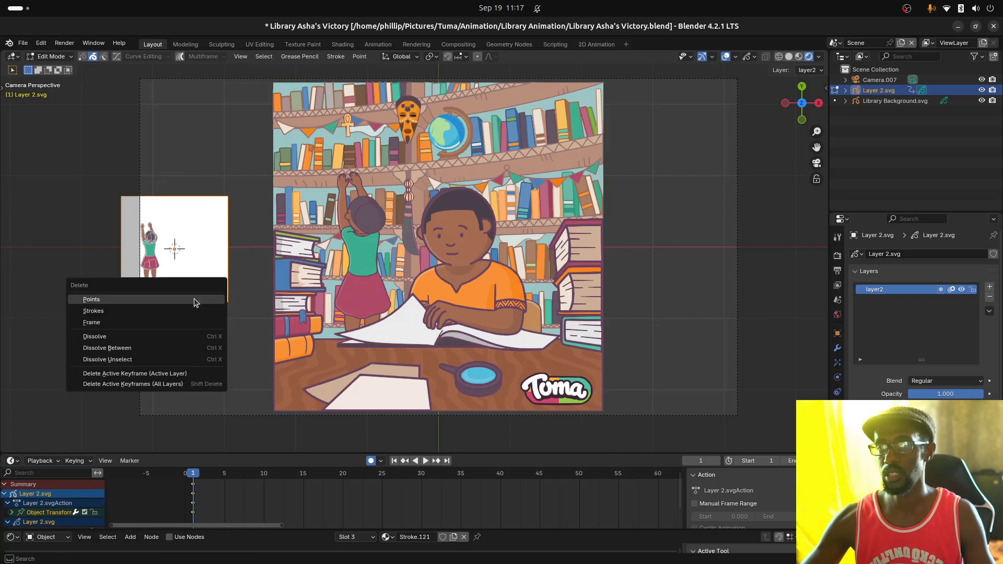
left_click(194, 302)
key("Tab")
Select all strokes of the Layer 2.svg drawing in Edit Mode and copy them
key("Tab")
key("Tab")
key("Tab")
key("a")
key("Tab")
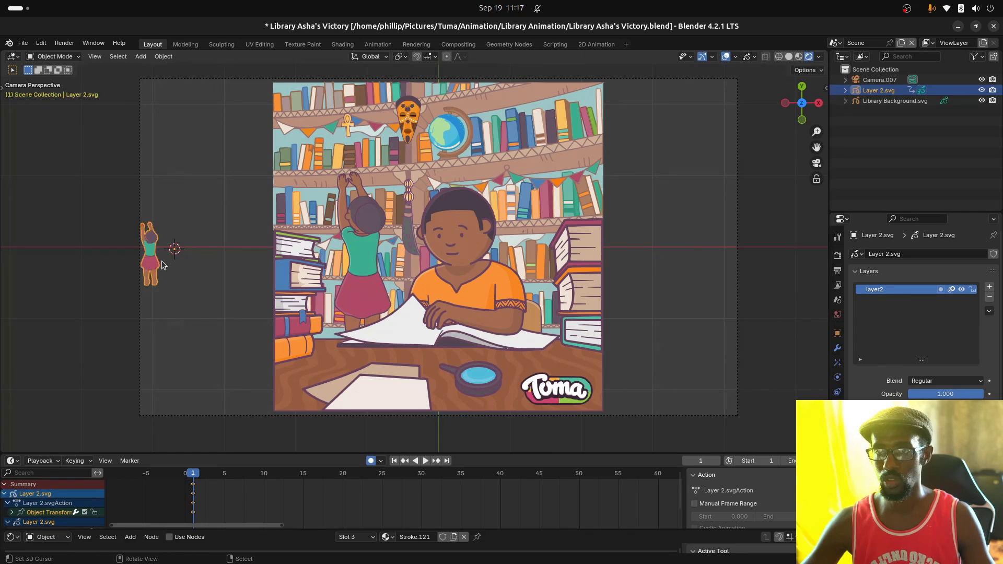
Paste the copied strokes into the Asha layer of Library Background.svg at frame 3 and return to Object Mode
left_click(362, 268)
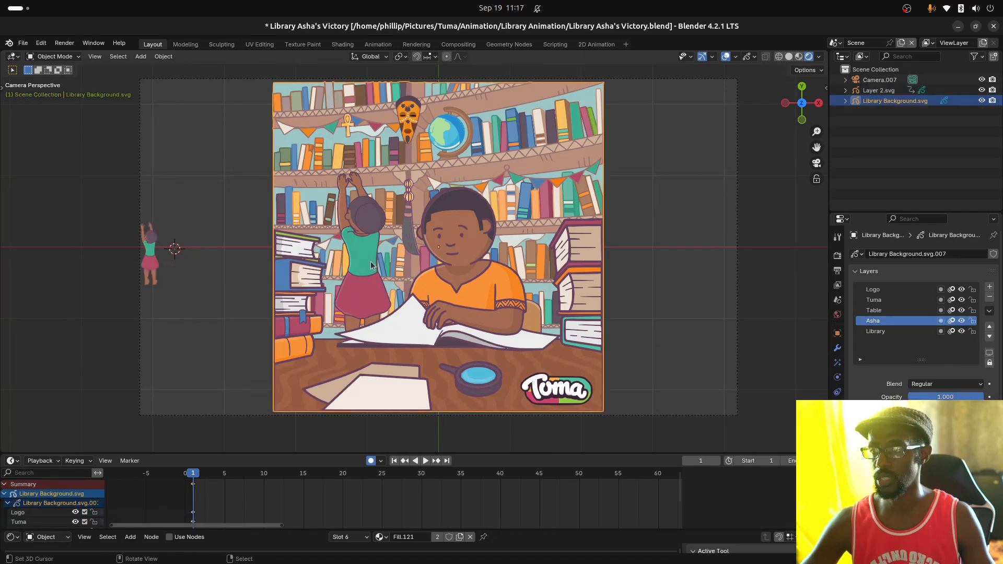
key("Tab")
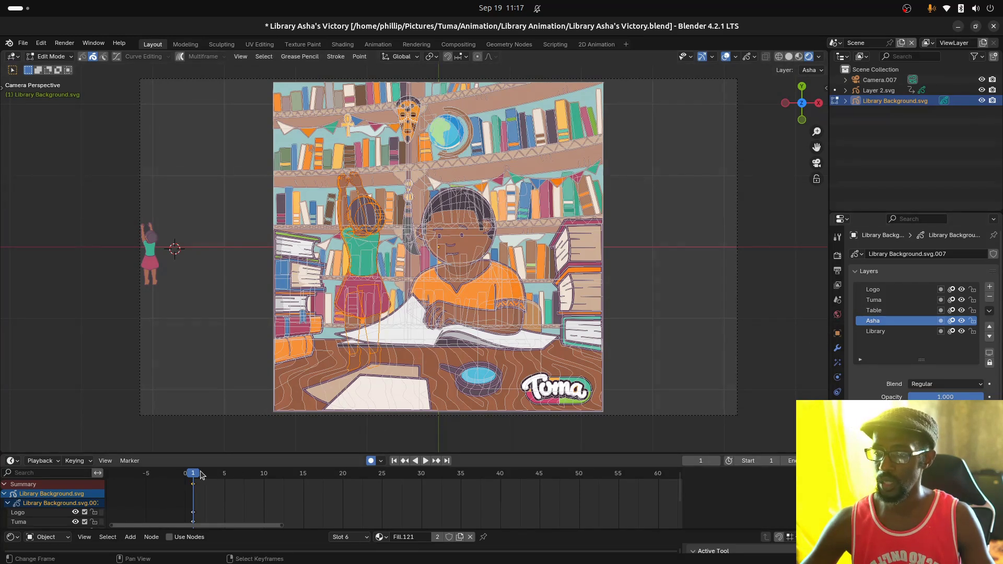
key("space")
left_click_drag(200, 475, 207, 478)
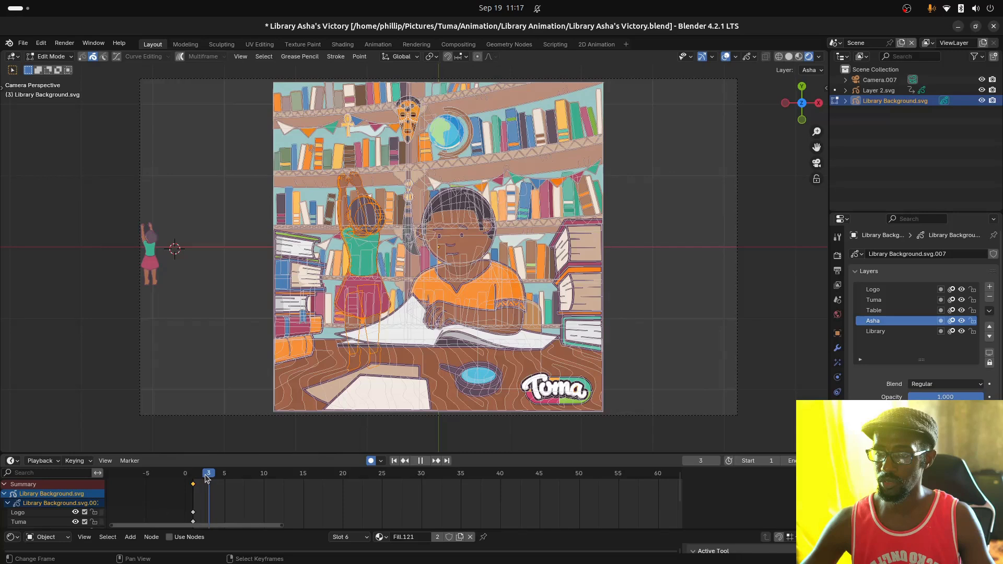
key("space")
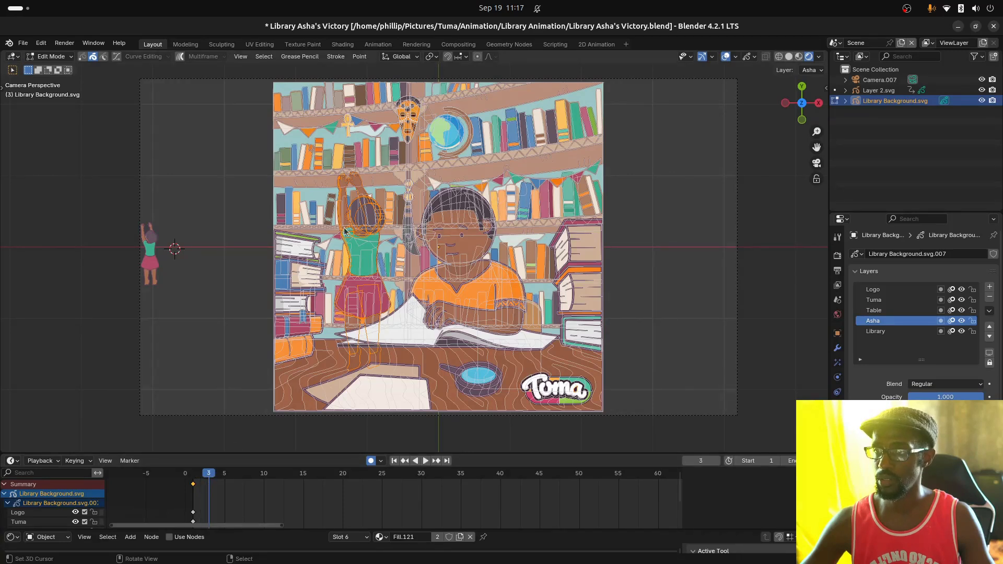
key("ctrl+v")
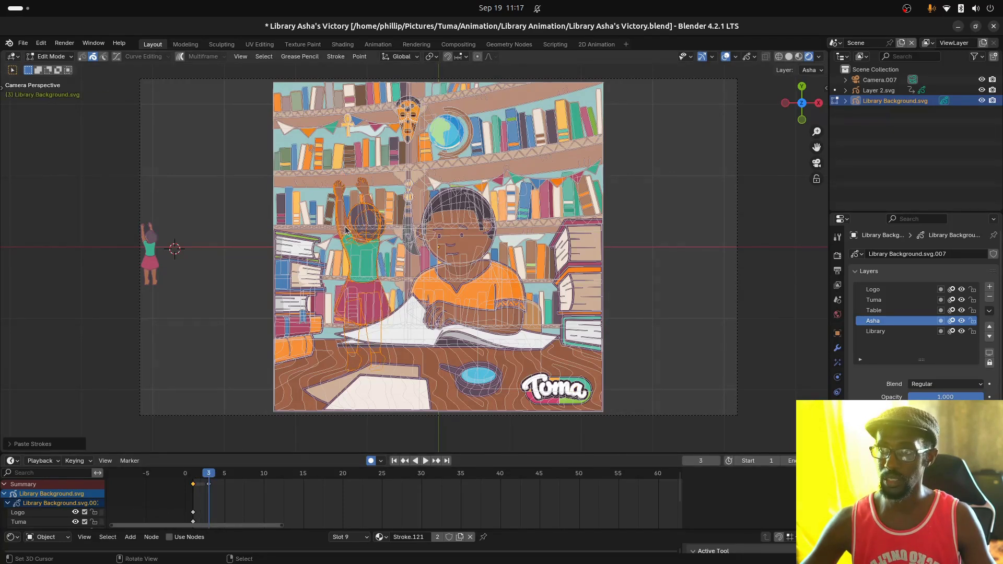
key("Tab")
Go to frame 5 and delete the imported Layer 2.svg object
key("space")
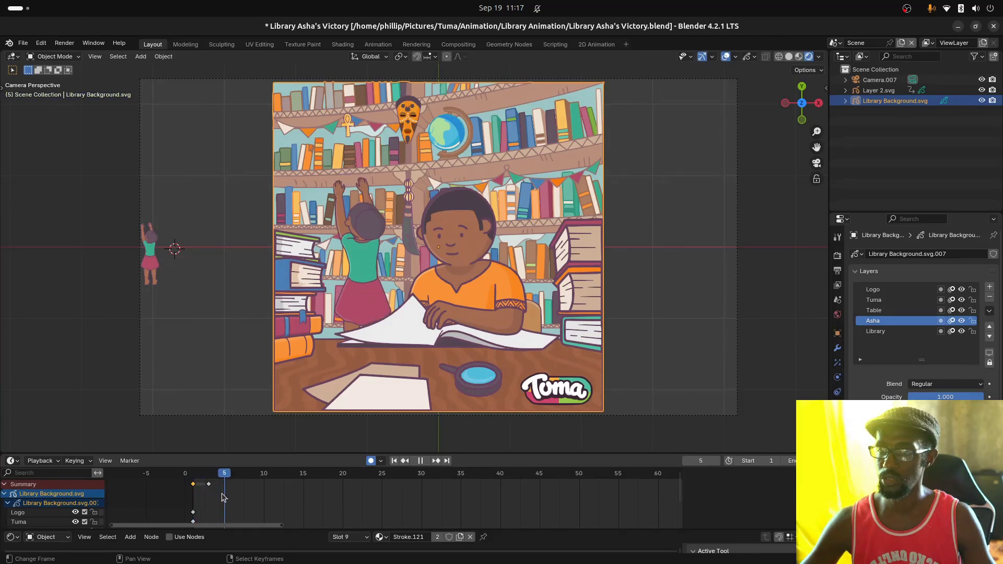
key("space")
left_click(153, 262)
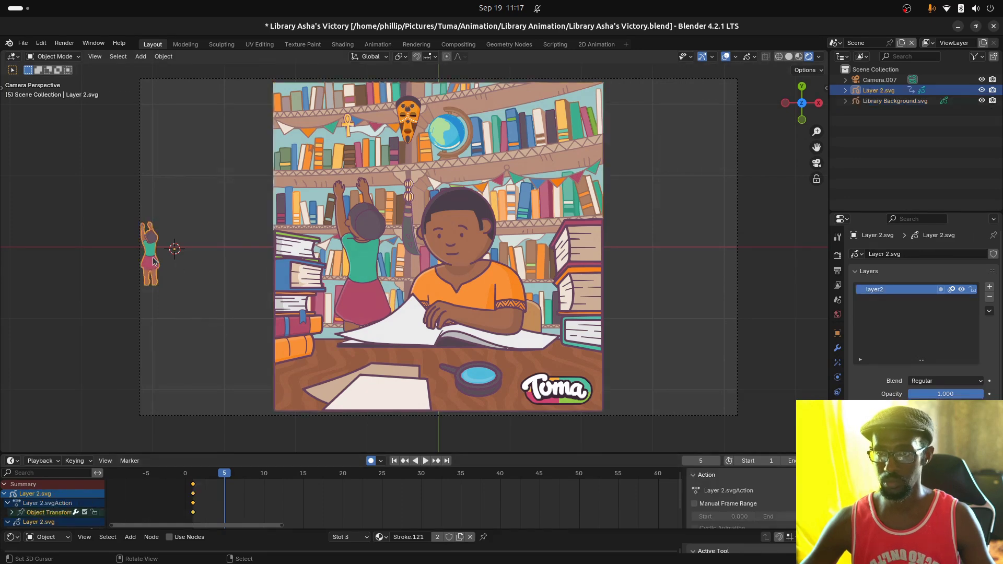
key("Delete")
Import Layer 3.svg as Grease Pencil from the Asha Book Jump folder and rotate it 90° about the X axis
key("ctrl+i")
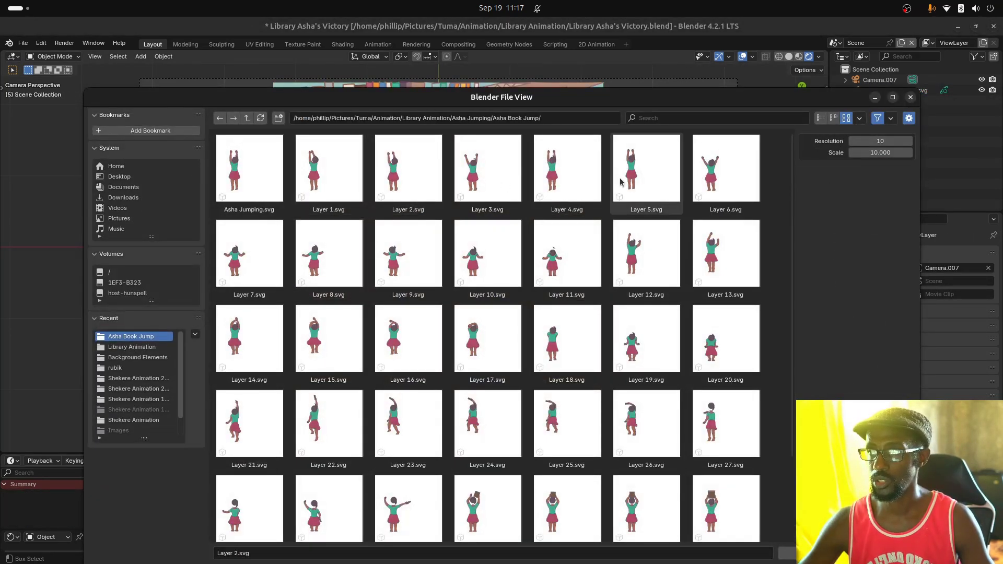
left_click(485, 180)
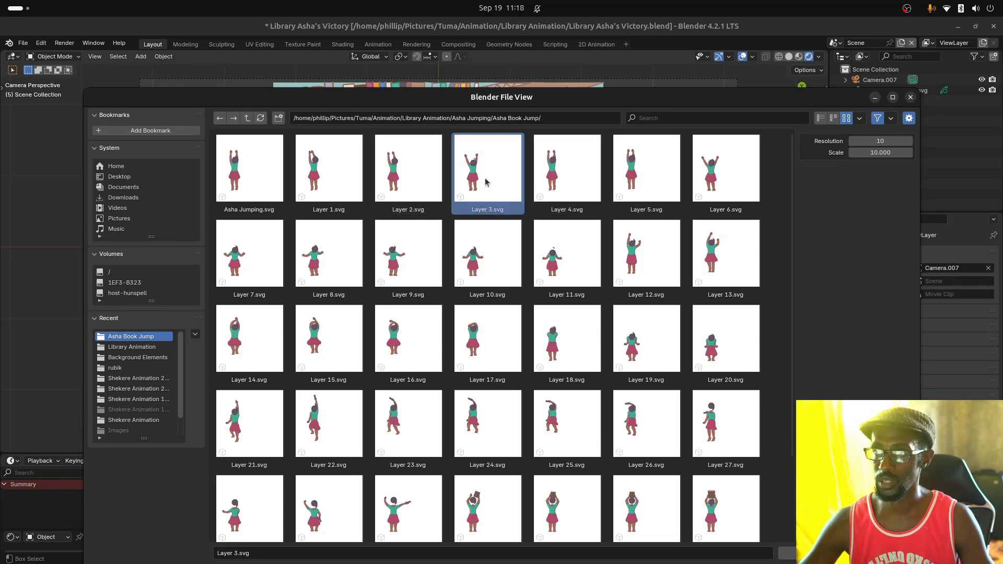
key("Return")
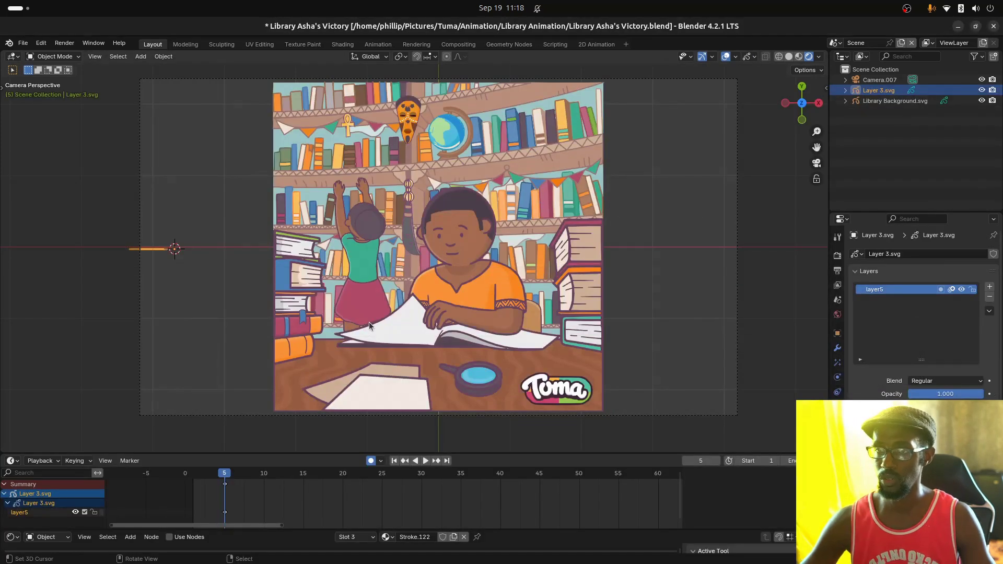
type("rx90")
key("Return")
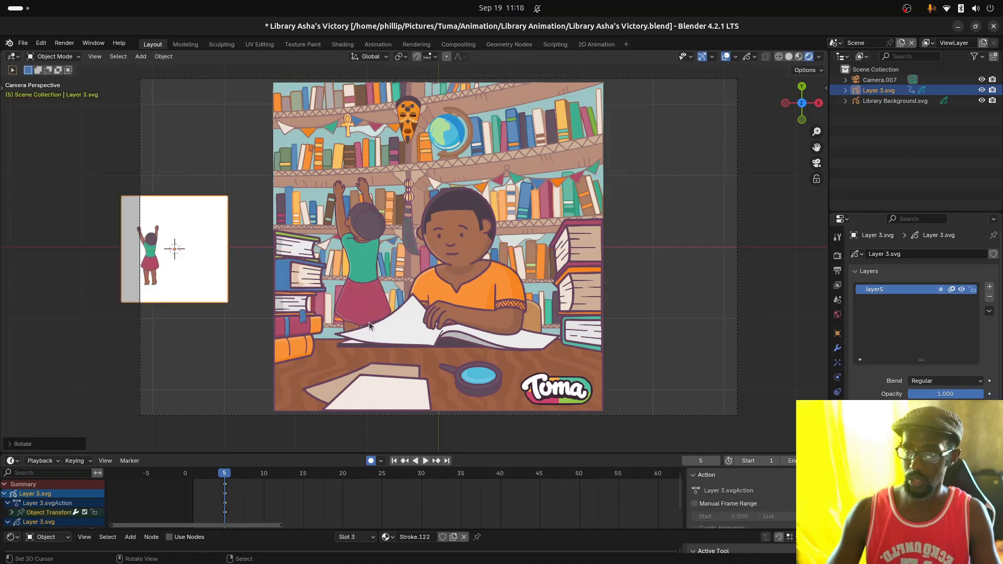
Delete the white background rectangle from the Layer 3.svg drawing, copy the remaining Asha strokes and return to Object Mode
key("Tab")
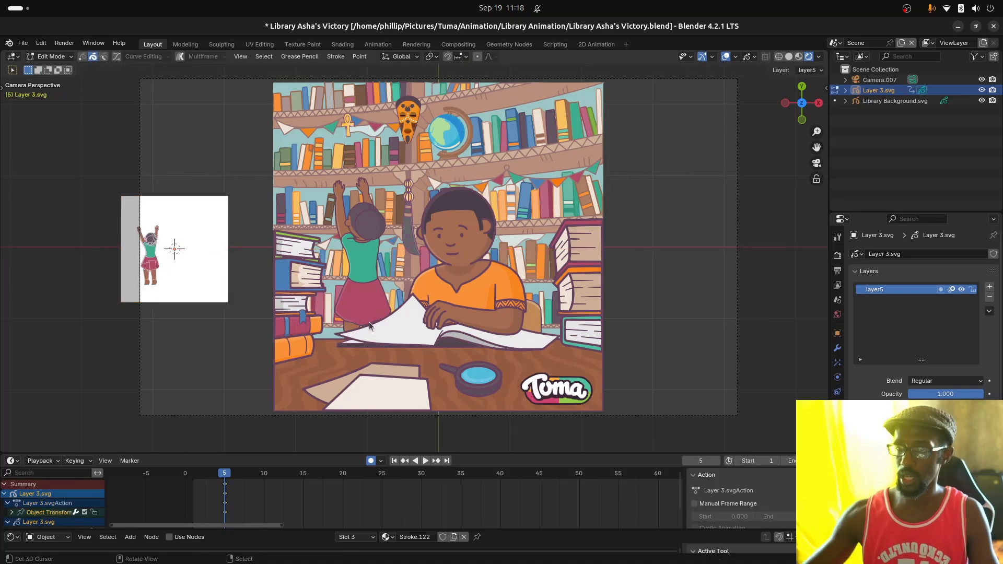
key("x")
left_click(199, 307)
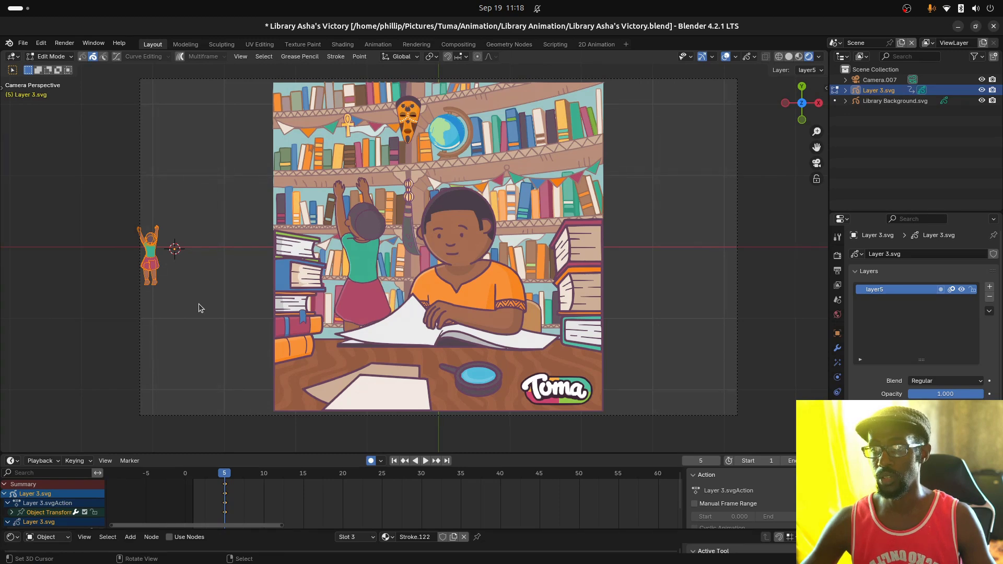
key("Tab")
Paste the copied strokes into the Asha layer of Library Background.svg at frame 5 and return to Object Mode
left_click(343, 269)
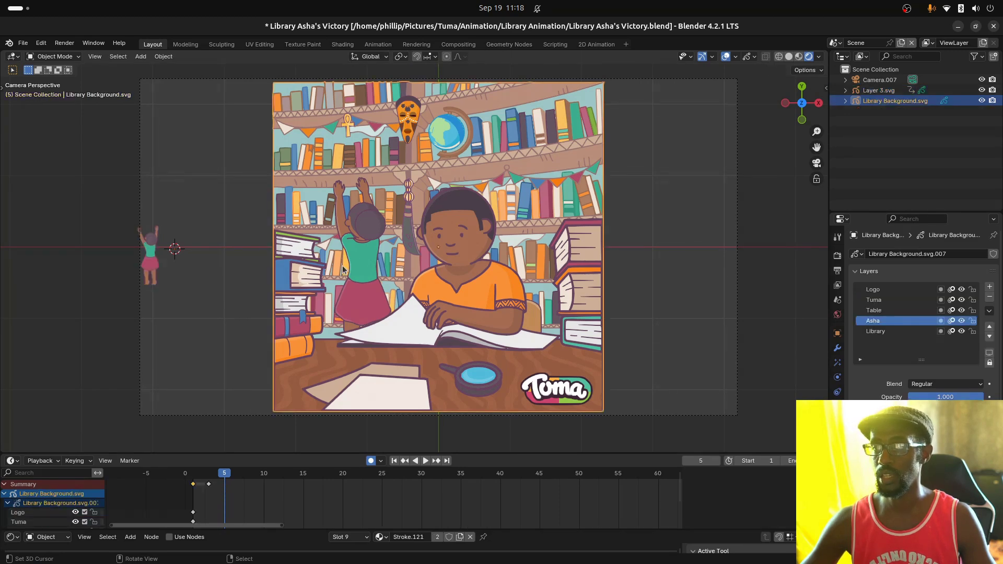
key("Tab")
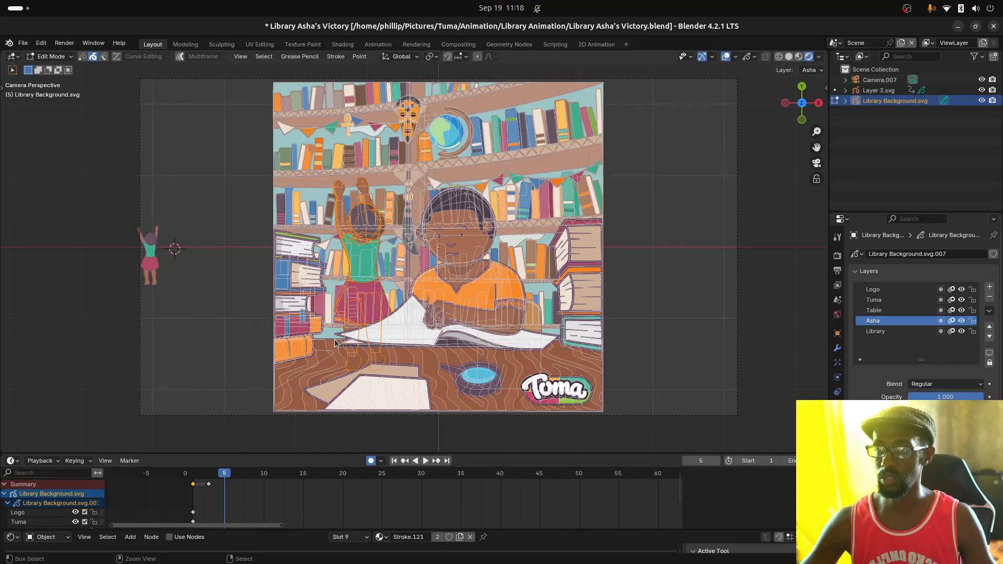
key("Tab")
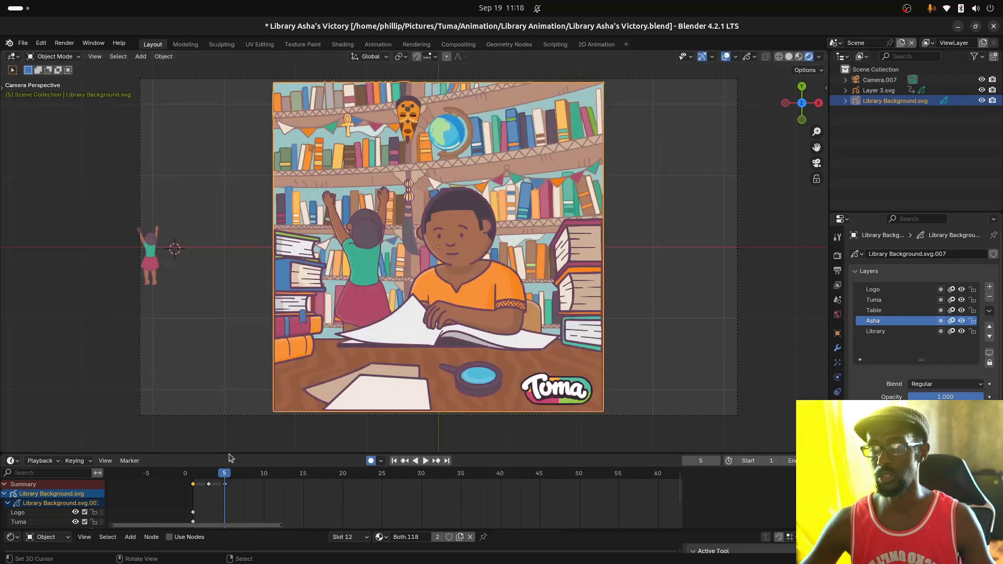
Play back the timeline to check Asha's new drawings
key("Down")
key("Down")
key("space")
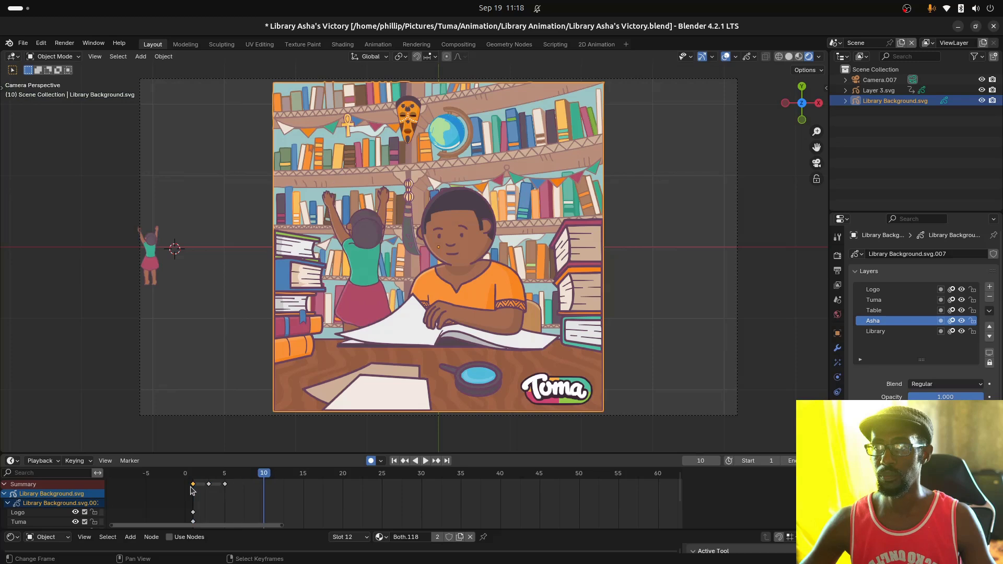
key("space")
Go to frame 7 and delete the imported Layer 3.svg object
left_click_drag(224, 489, 239, 493)
left_click(150, 281)
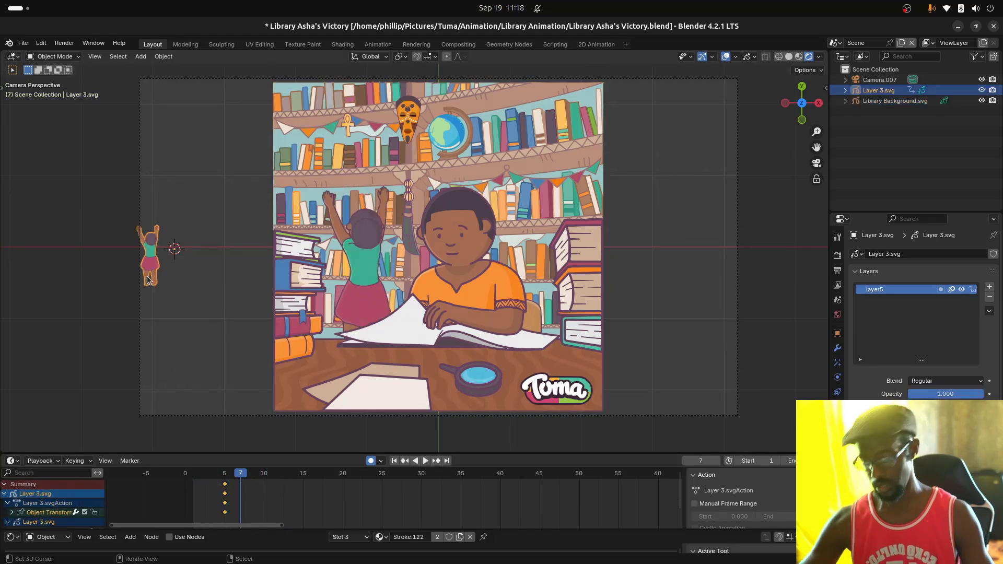
key("Delete")
Replay the animation and scrub through its first frames to review Asha's arm movement
key("space")
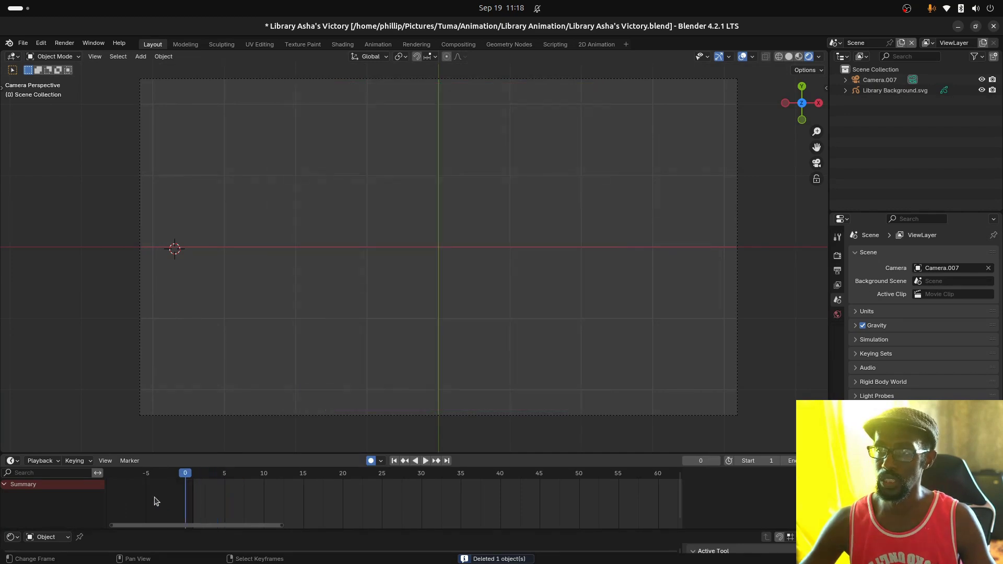
key("space")
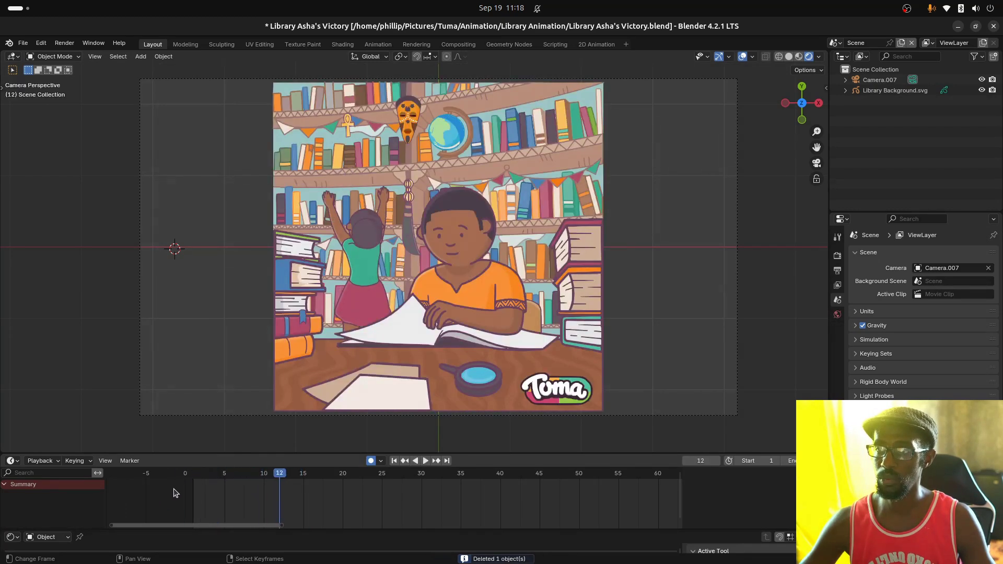
left_click_drag(220, 497, 269, 482)
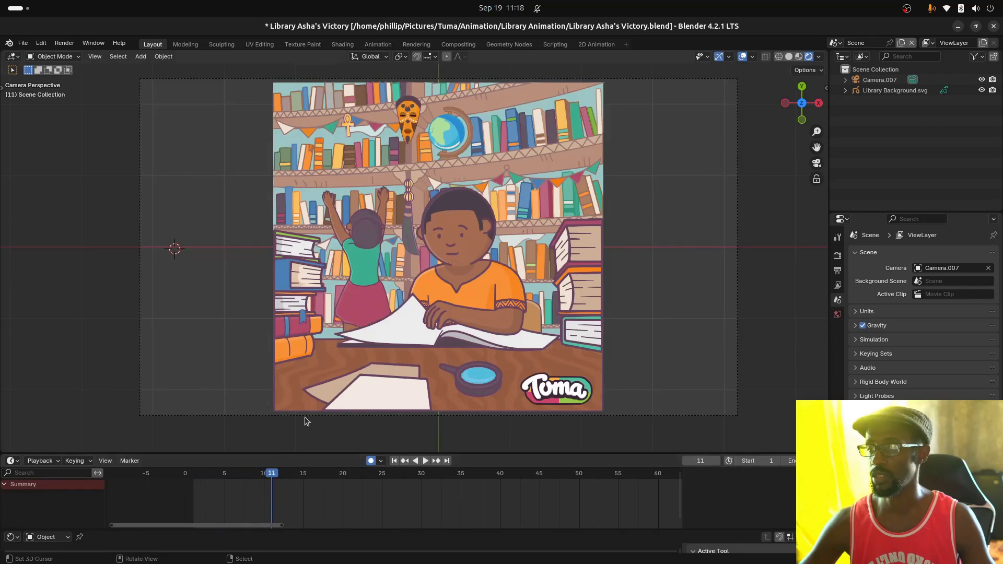
Select Camera.007 and move it slightly closer along global Z until the library artwork fills the frame height
left_click(277, 416)
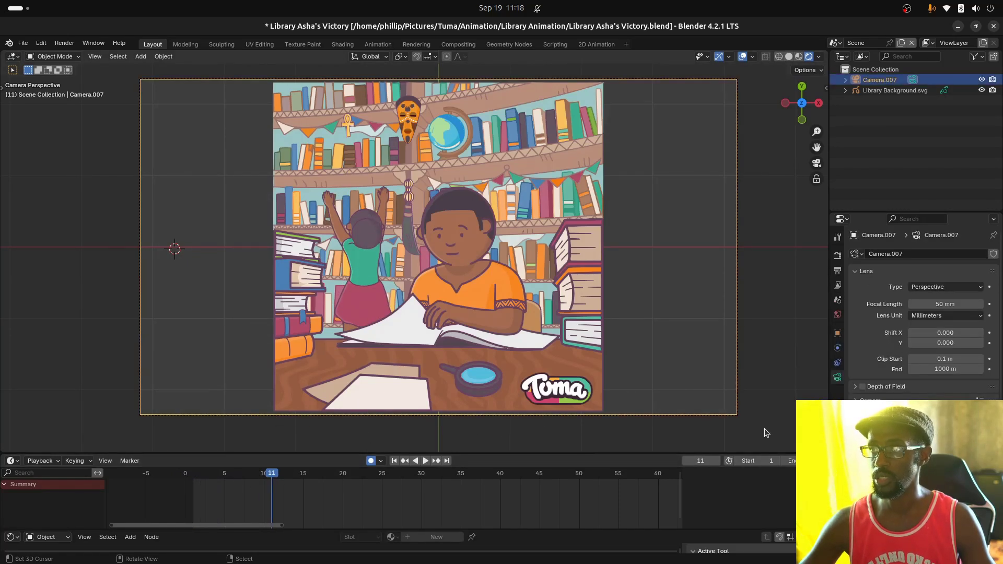
key("g")
key("Escape")
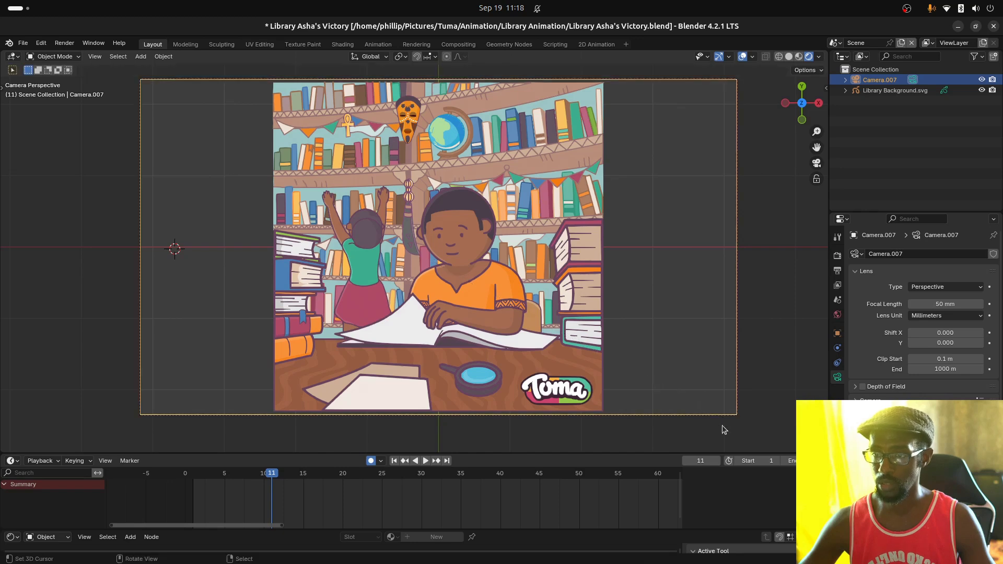
key("g")
key("z")
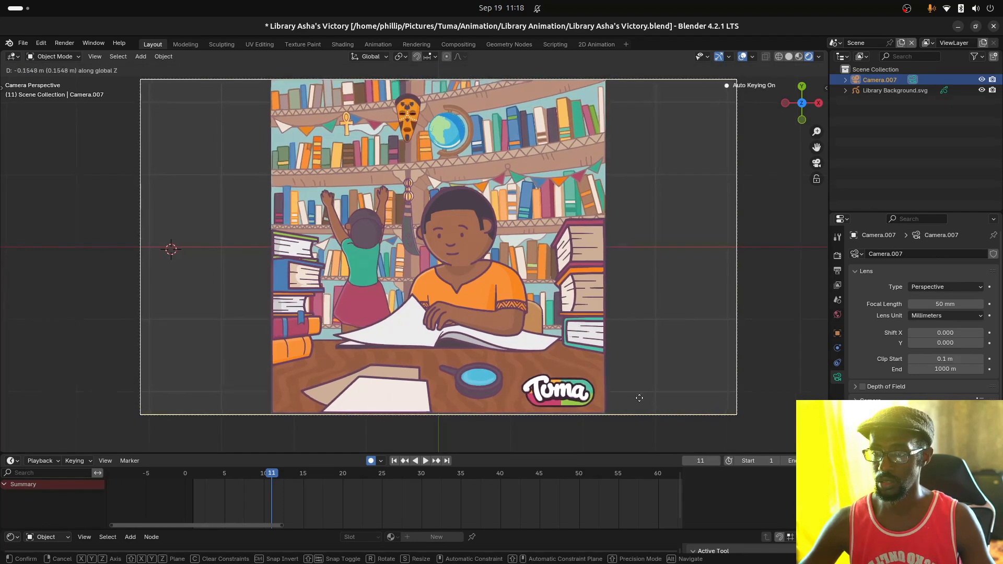
left_click(630, 396)
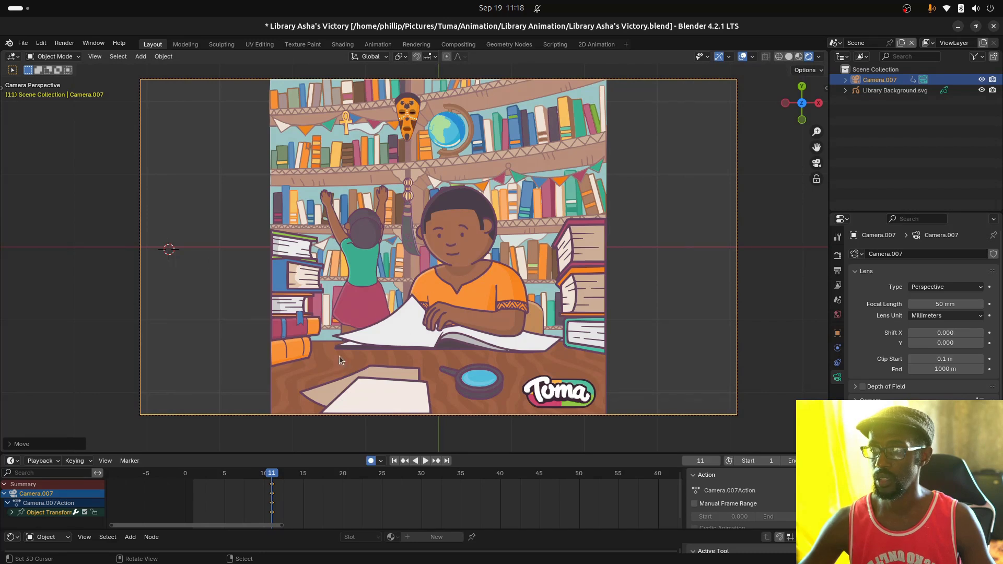
Go to frame 15 and set the vertical output resolution to 1920 px for a square frame
left_click(217, 473)
left_click(303, 473)
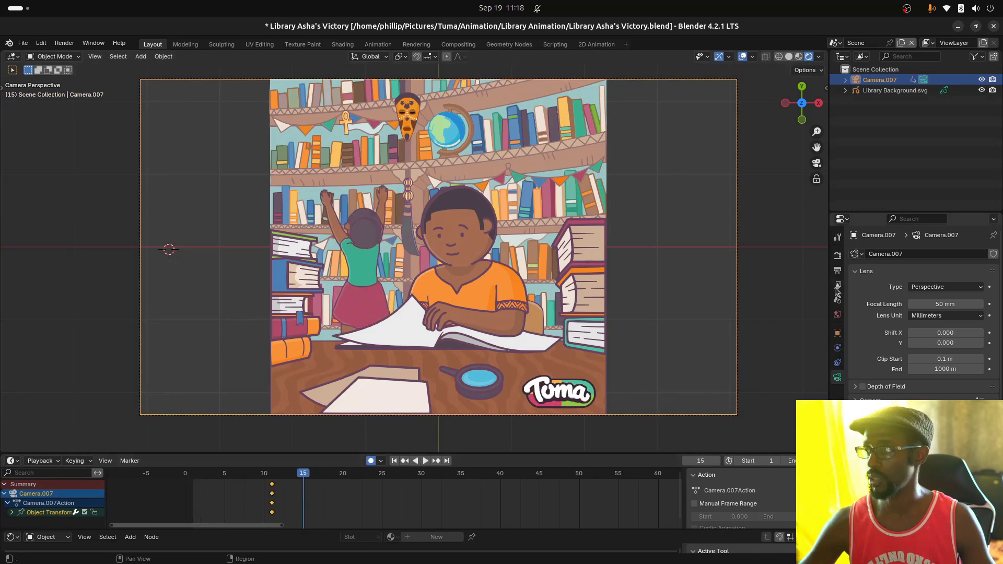
left_click(838, 270)
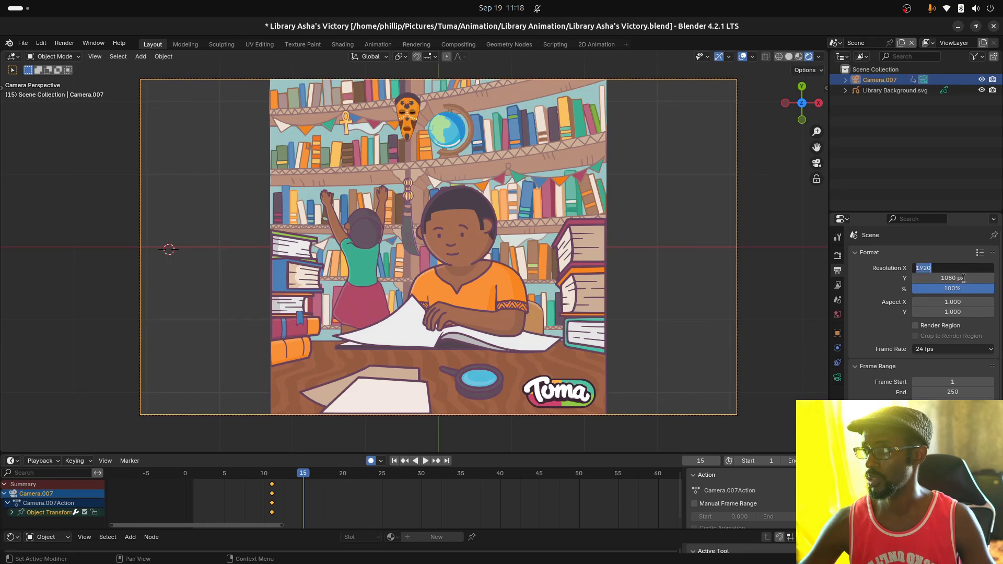
left_click(966, 278)
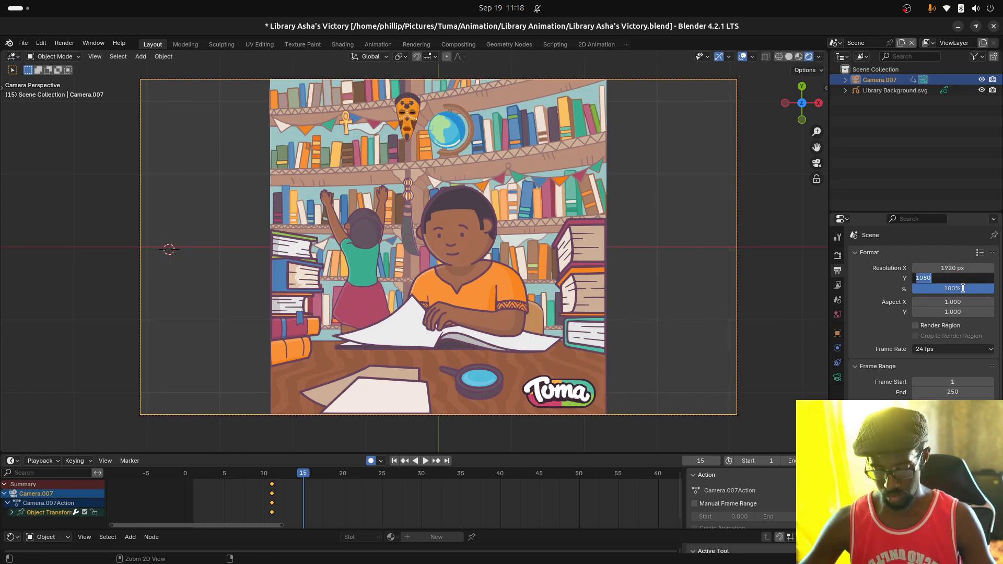
left_click(952, 270)
left_click(953, 269)
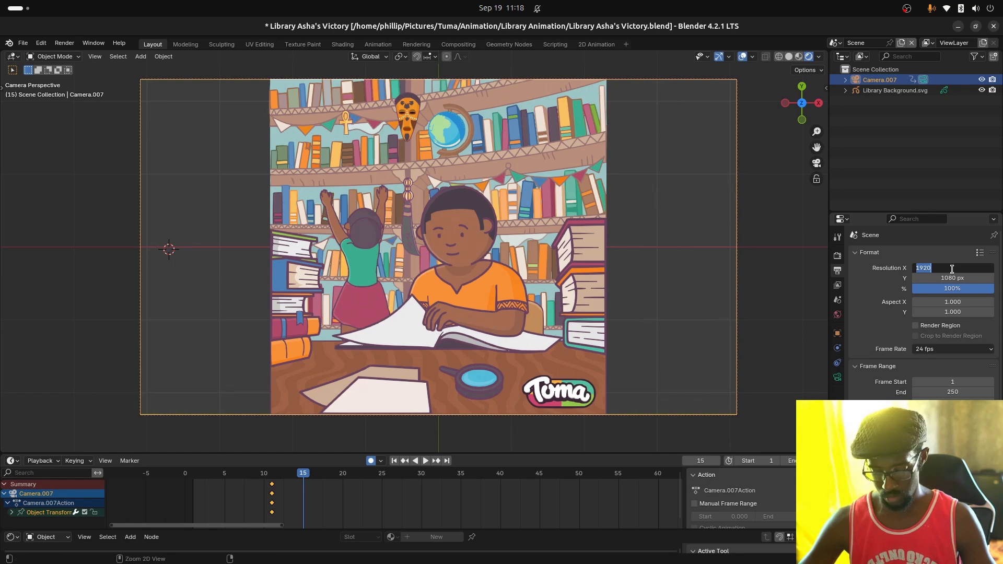
left_click(951, 276)
left_click(951, 277)
type("1920")
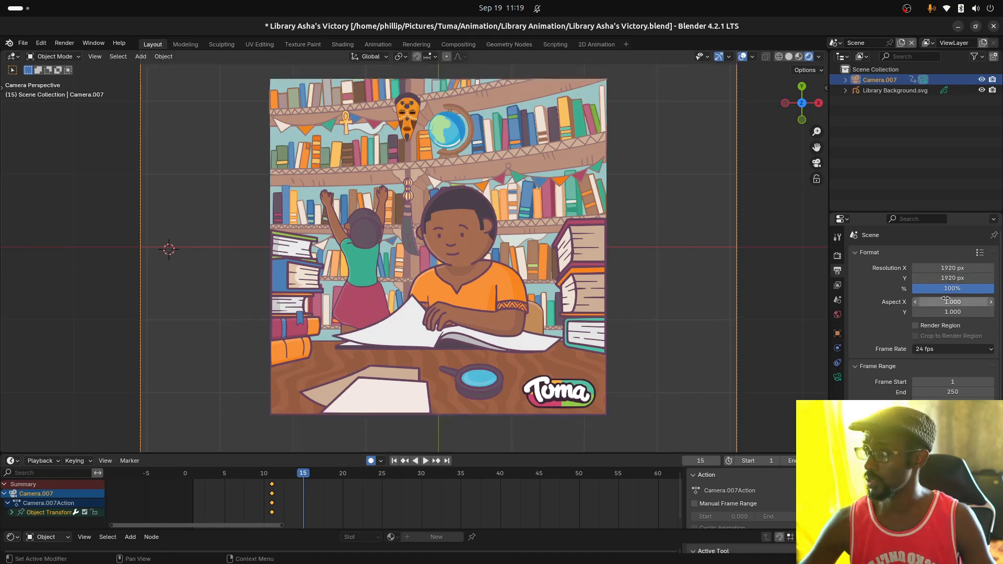
key("Return")
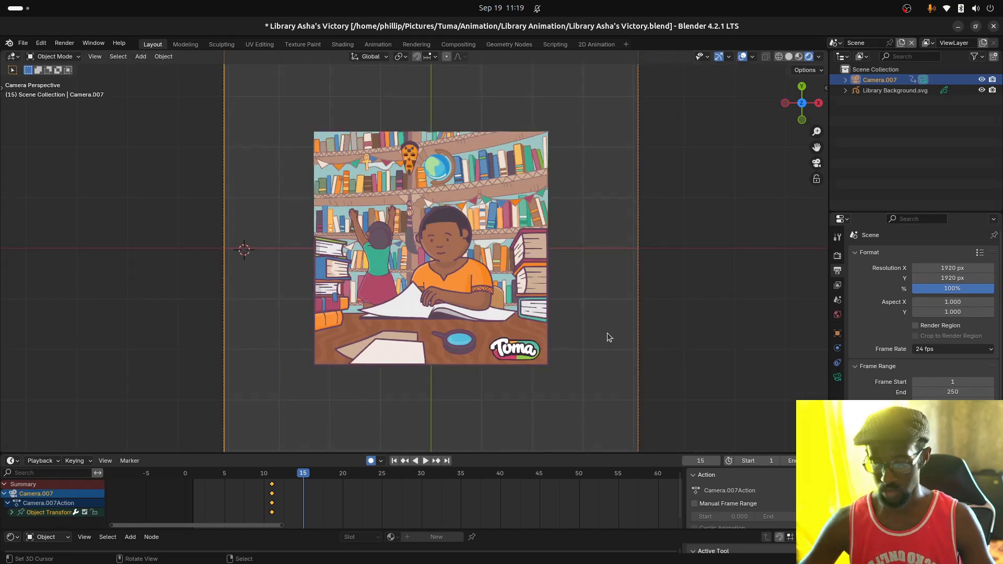
Move Camera.007 about 4.94 m closer along global Z so the artwork fills the square camera frame
key("g")
key("z")
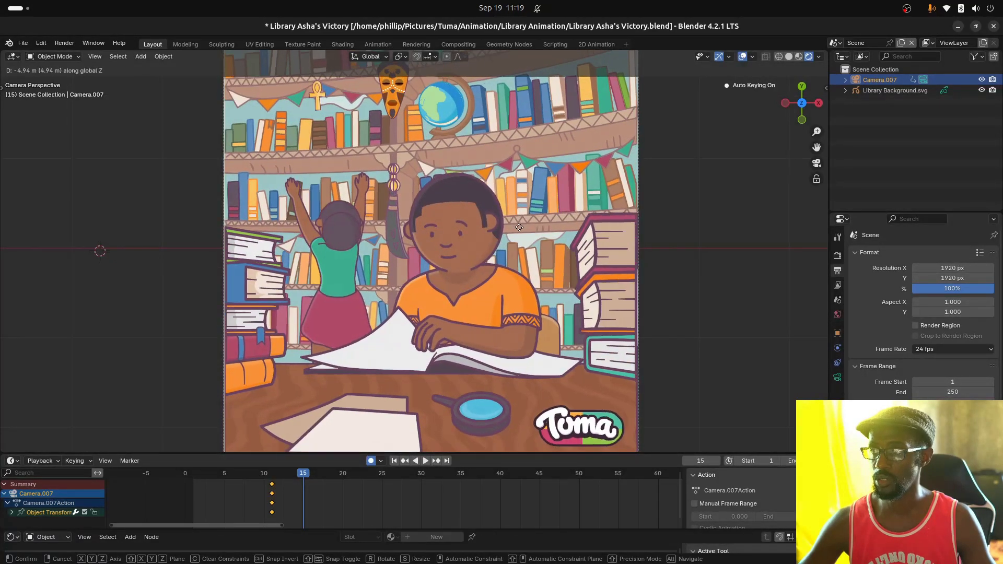
left_click(519, 226)
scroll(556, 268, "down", 2)
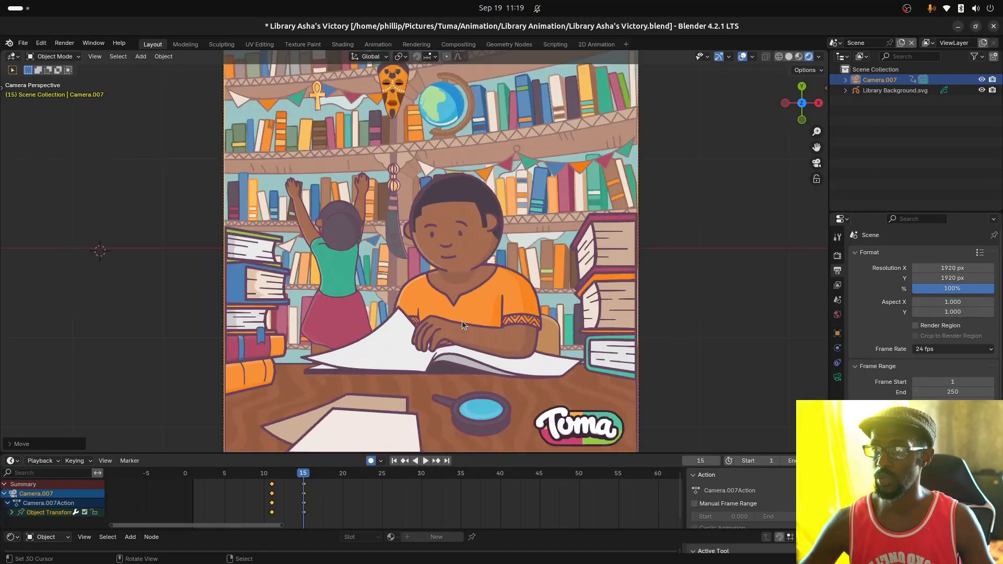
Clear all location keyframes of Camera.007
mouse_move(303, 514)
left_mouse_down()
mouse_move(256, 514)
mouse_move(303, 509)
left_mouse_up()
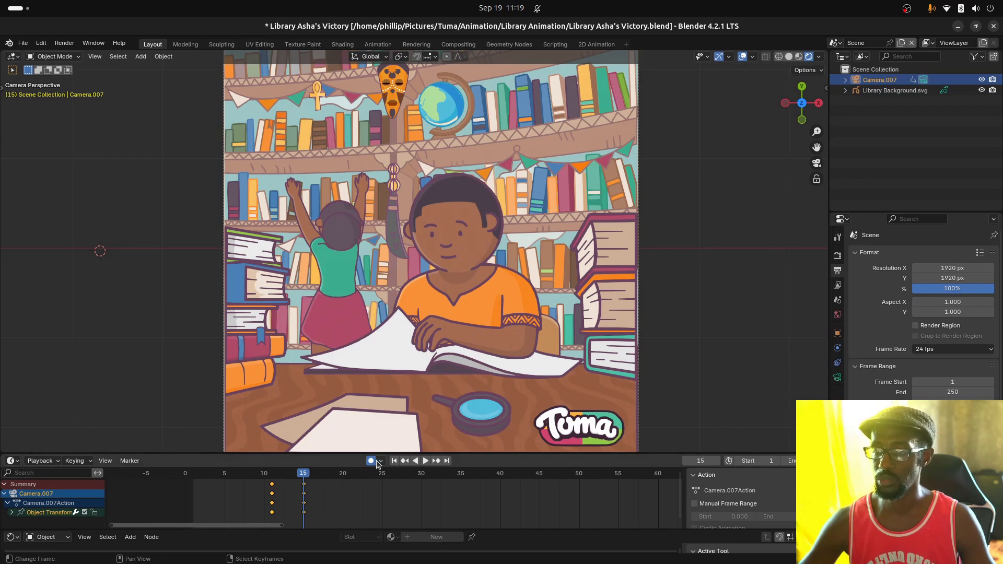
left_click(837, 333)
right_click(955, 300)
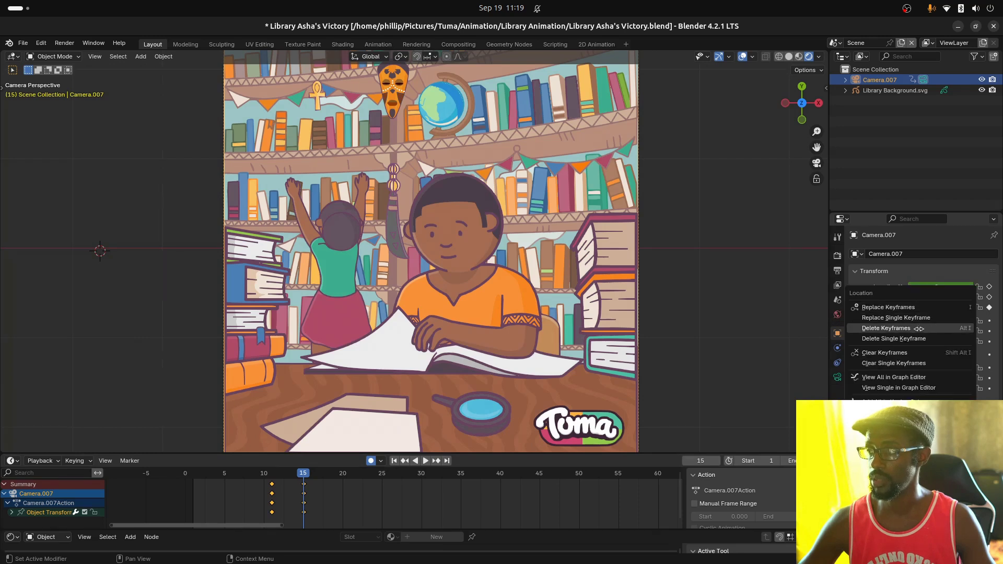
left_click(914, 354)
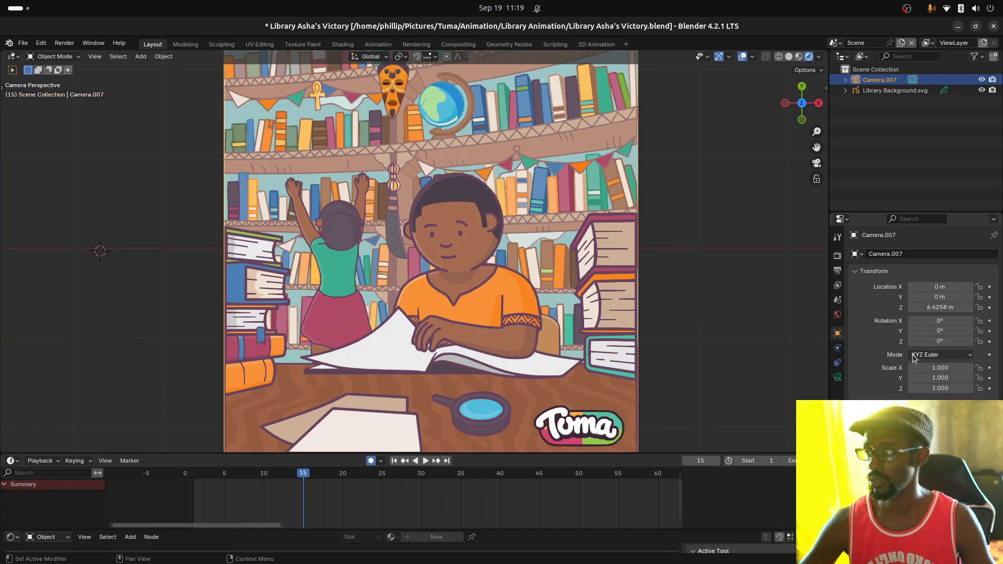
Select Library Background.svg and scrub the timeline to frame 8
left_click(390, 346)
left_click_drag(303, 501, 251, 498)
scroll(547, 305, "down", 1)
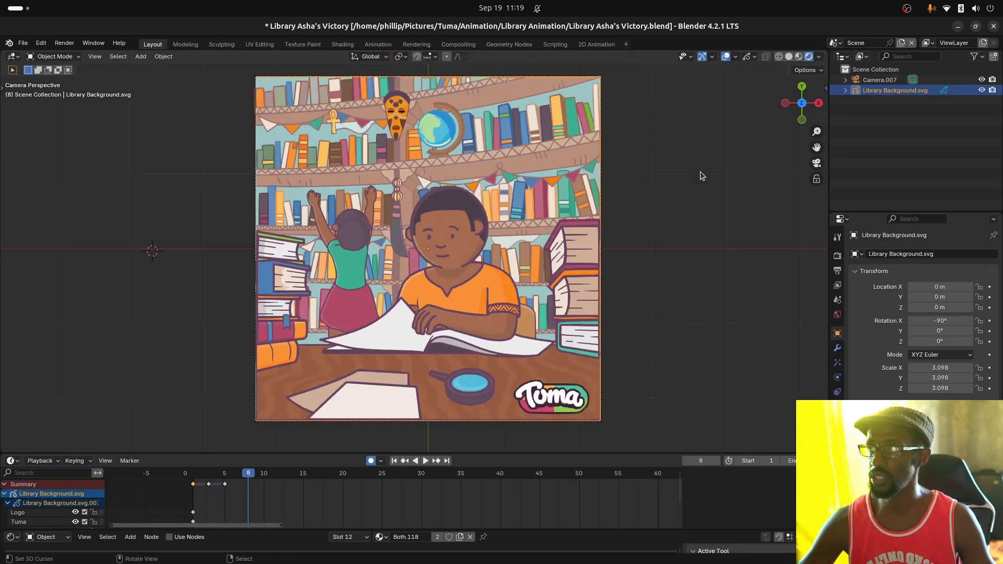
Switch to the Library scene and play its finished animation up to frame 120
left_click(836, 43)
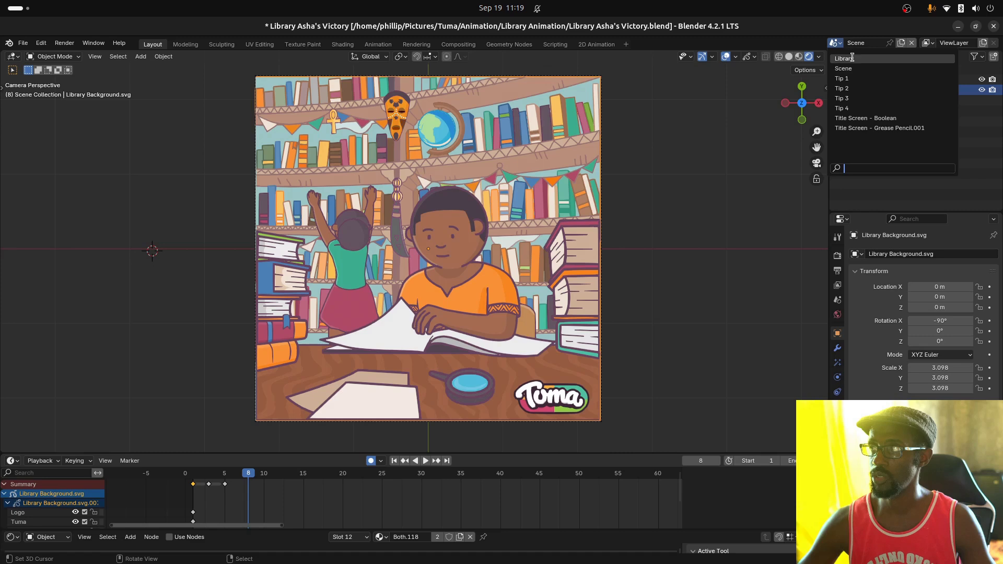
left_click(852, 58)
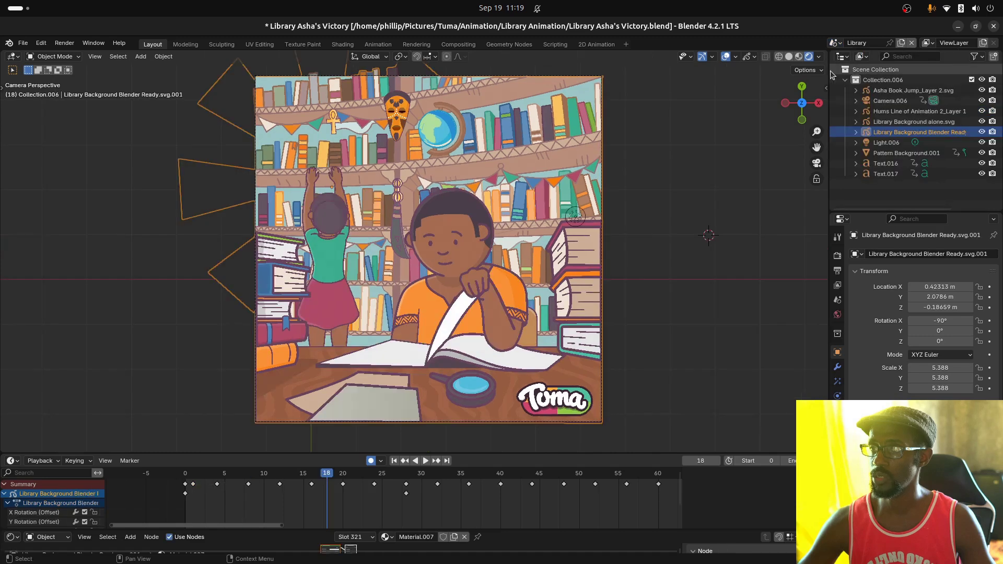
left_click(182, 514)
key("space")
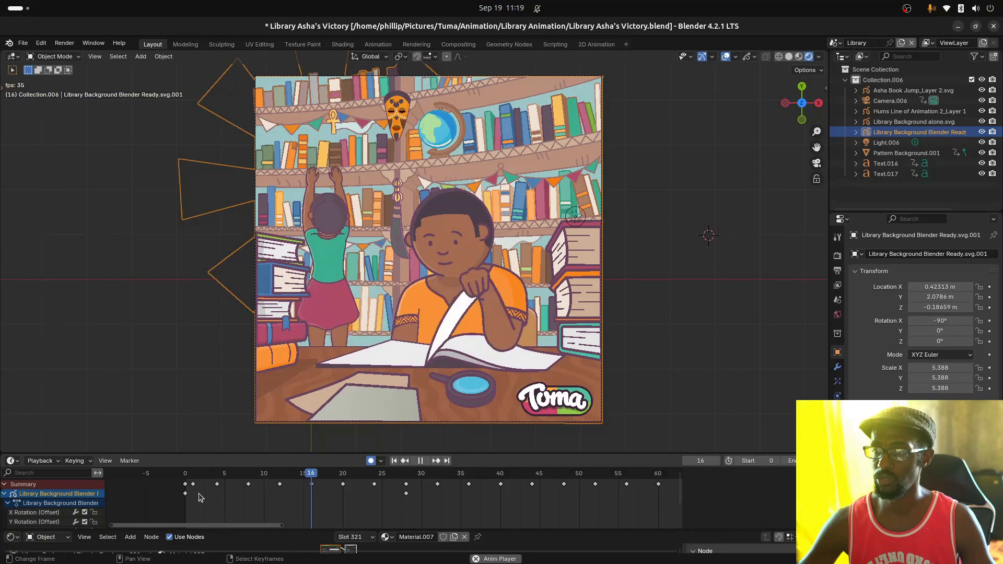
scroll(198, 497, "down", 5)
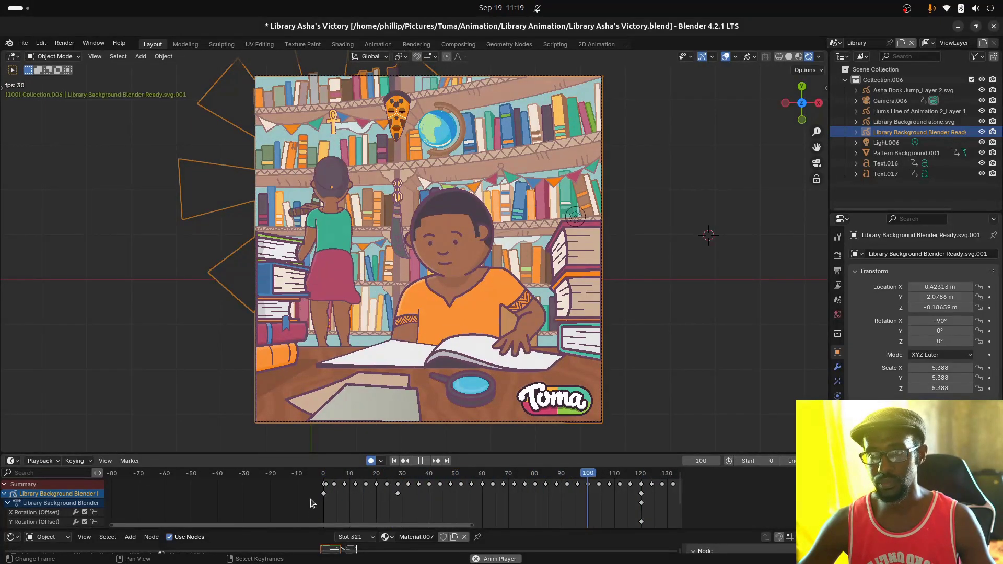
key("space")
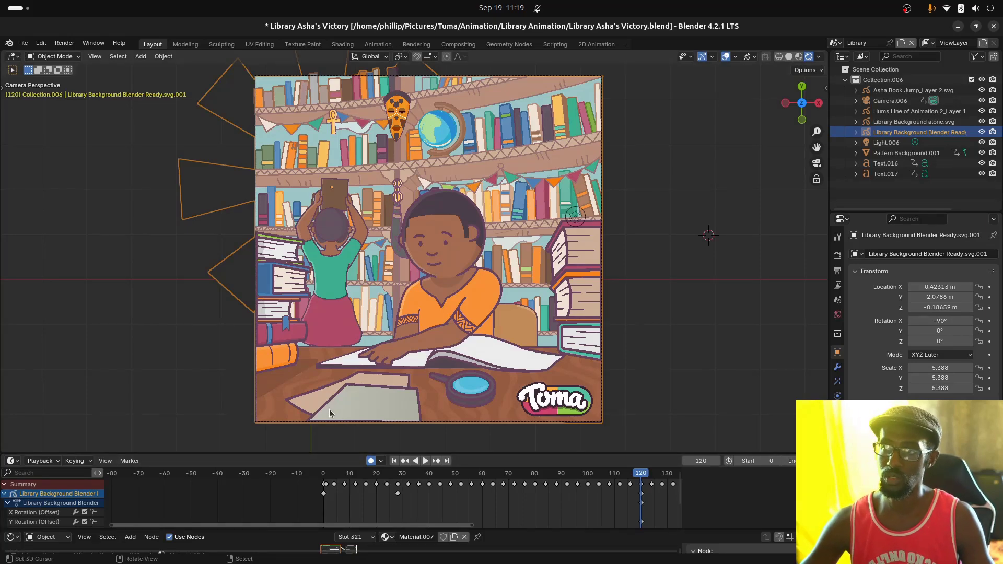
Enter Edit Mode on Library Background Blender Ready.svg.001 and examine the Material.007 settings used for the paper on the desk
scroll(362, 406, "up", 3)
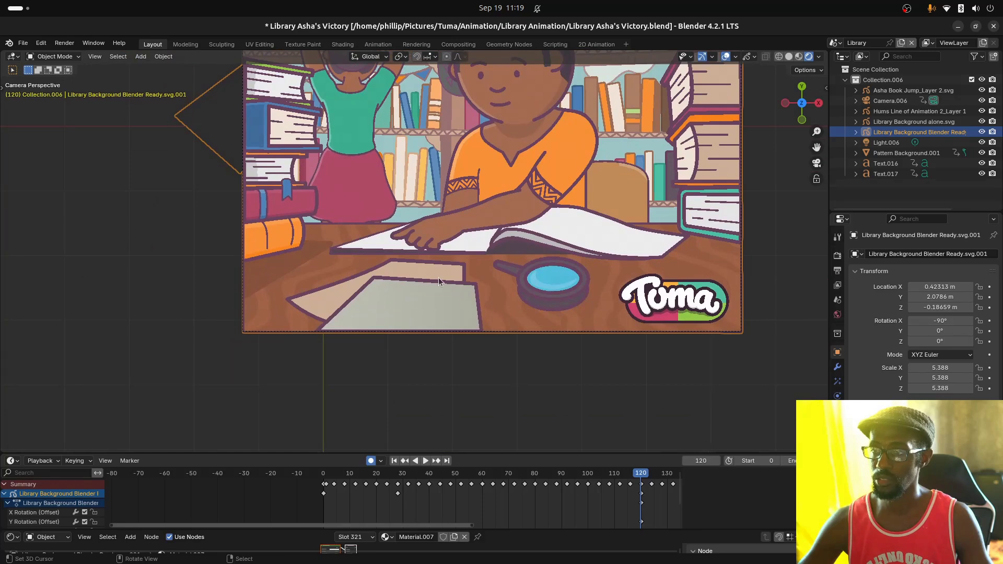
key("Tab")
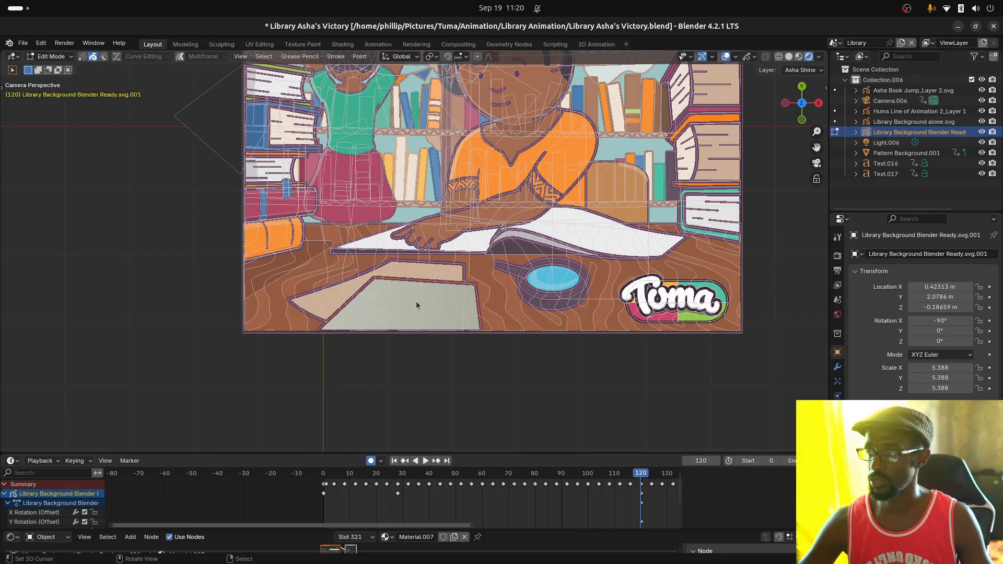
left_click(837, 439)
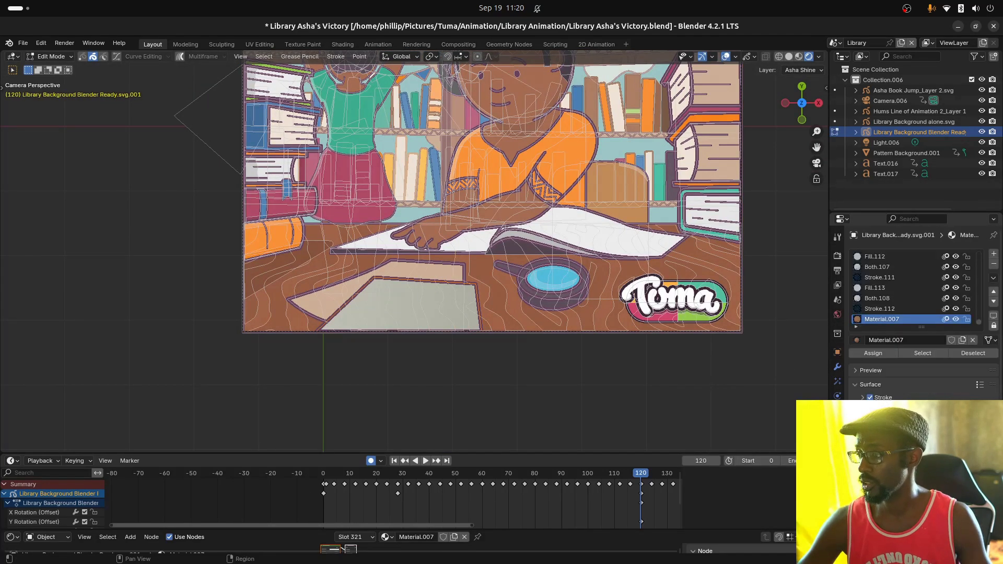
scroll(915, 293, "down", 3)
scroll(914, 292, "up", 3)
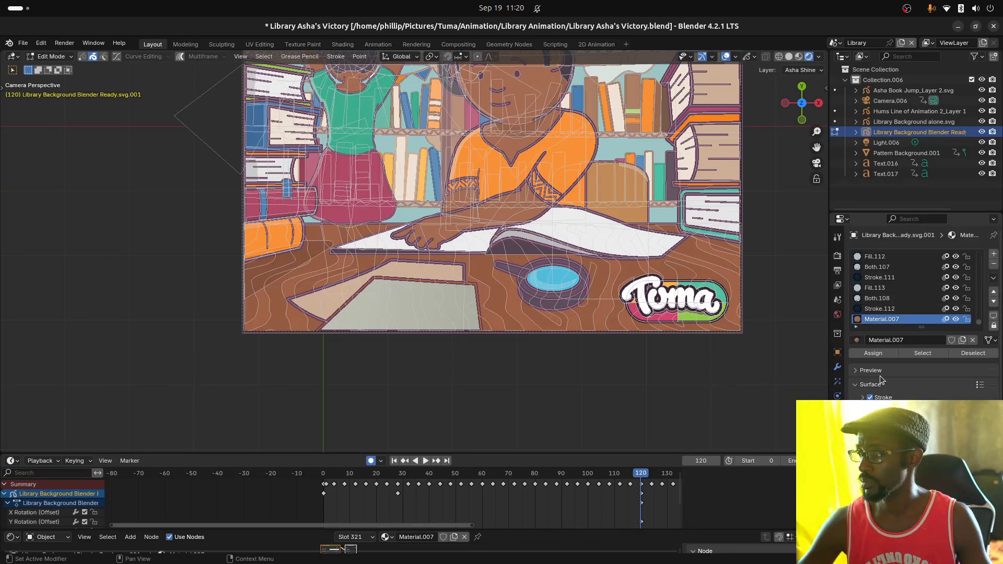
left_click(925, 369)
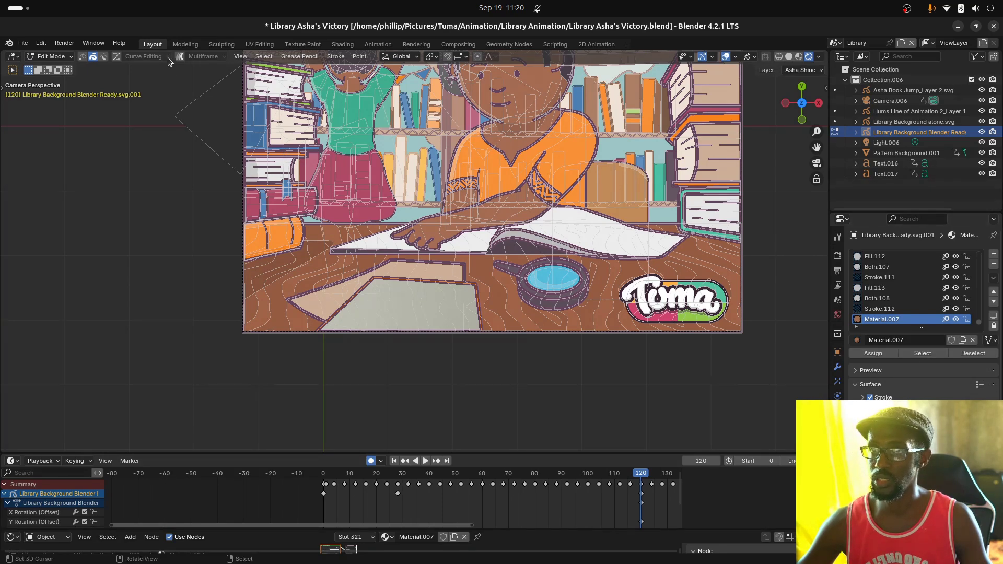
Switch Library Background Blender Ready.svg.001 to Vertex Paint mode and look through the available Paint commands
left_click(62, 57)
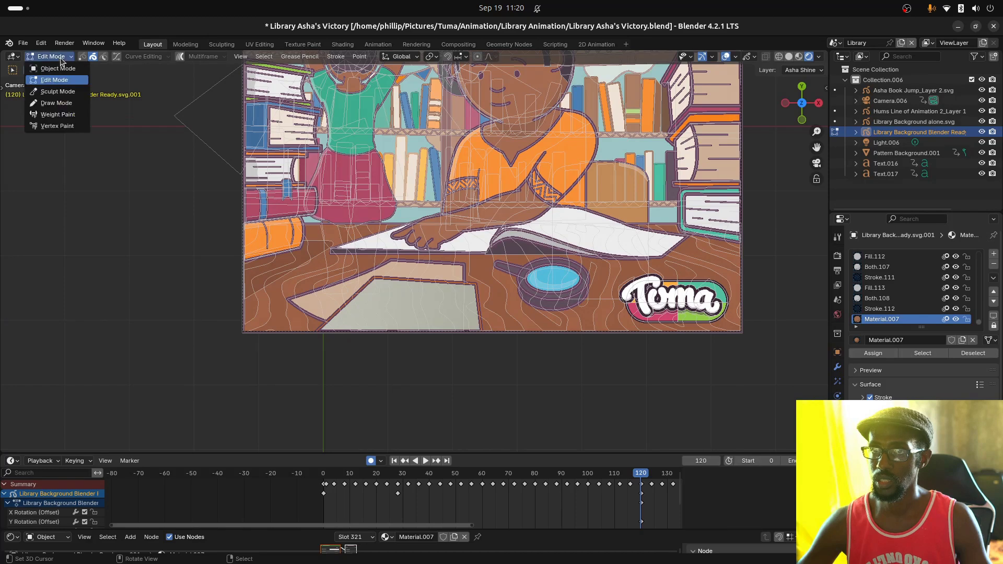
left_click(58, 125)
left_click(230, 57)
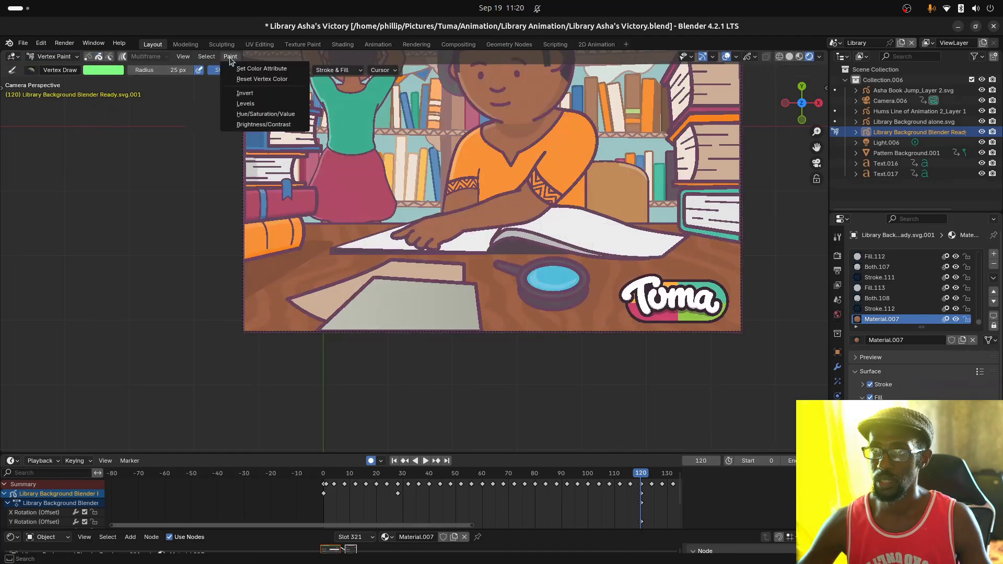
left_click(285, 85)
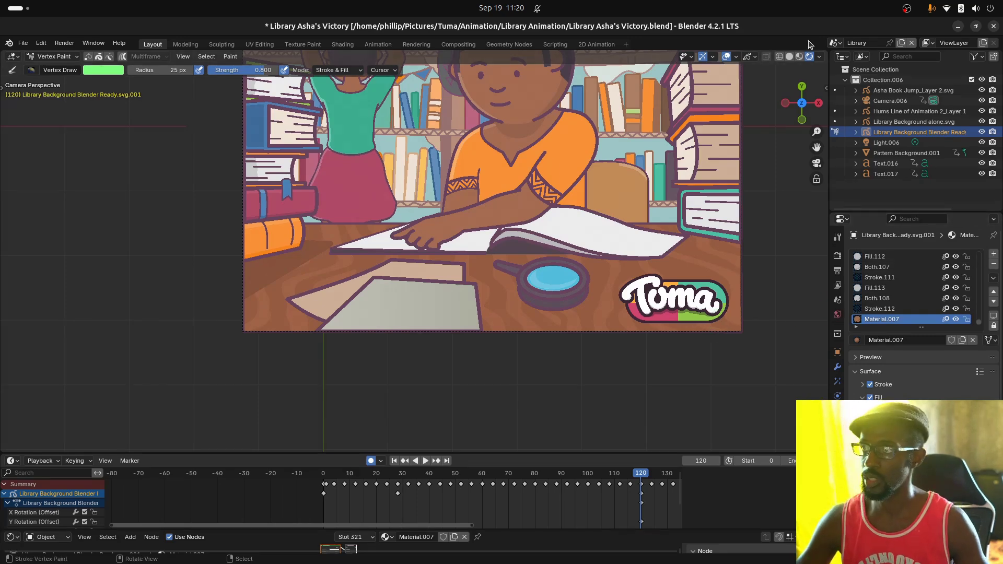
Switch back to the scene named Scene and add a material slot with a new material to Library Background.svg
left_click(835, 43)
left_click(869, 69)
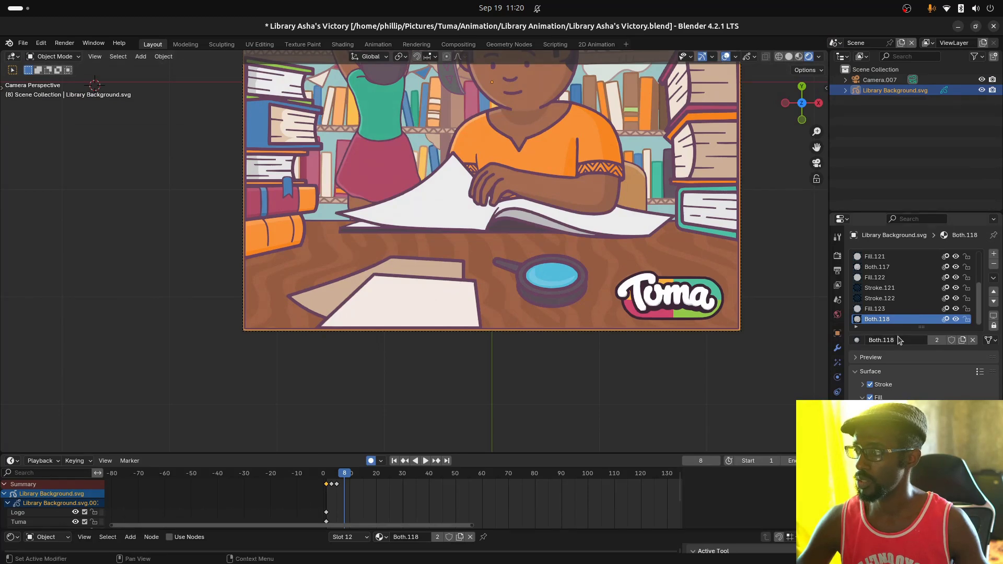
left_click(994, 254)
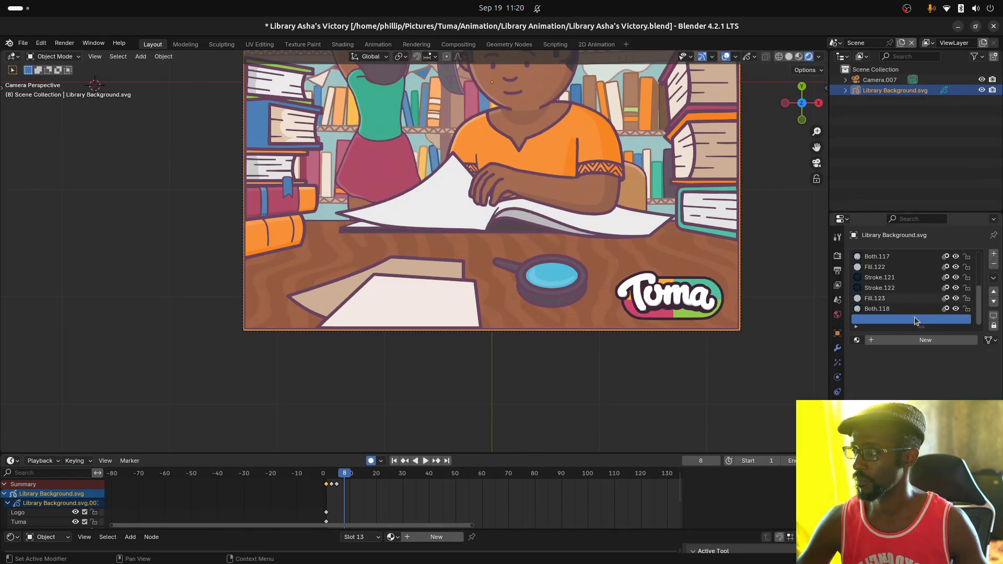
left_click(897, 343)
In Edit Mode, assign the new material to the front sheet of paper on the desk in Library Background.svg
key("Tab")
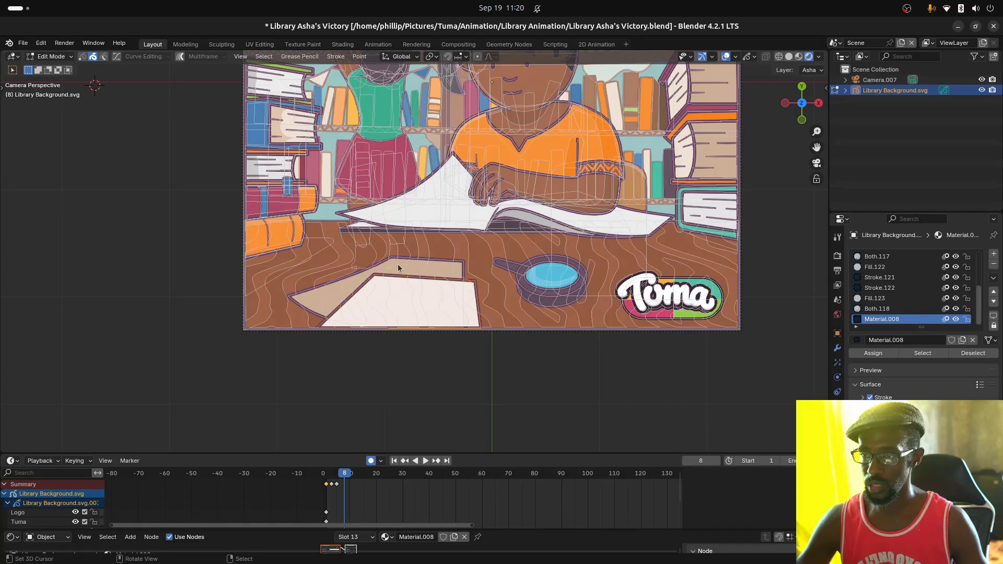
key("Tab")
key("Tab")
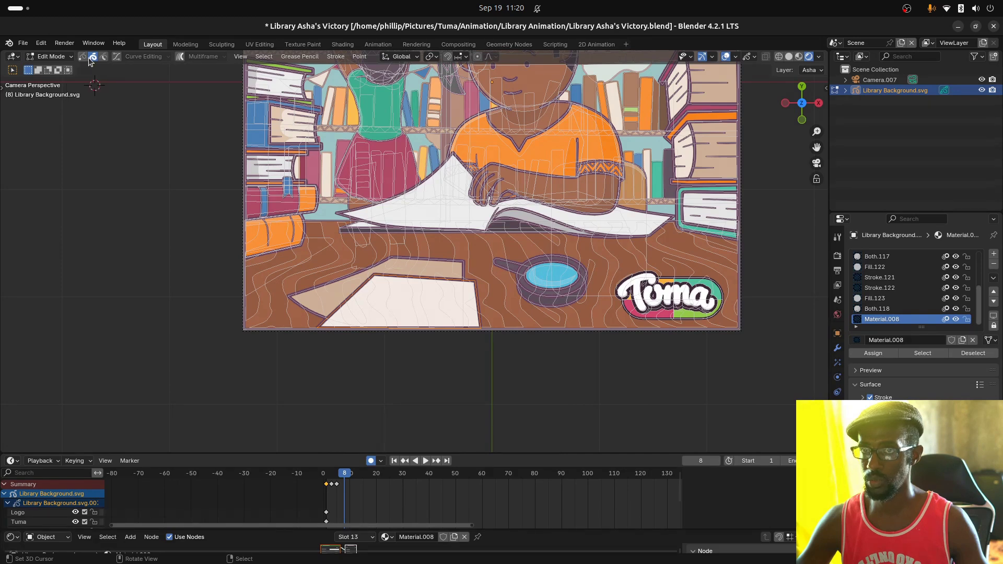
left_click(882, 354)
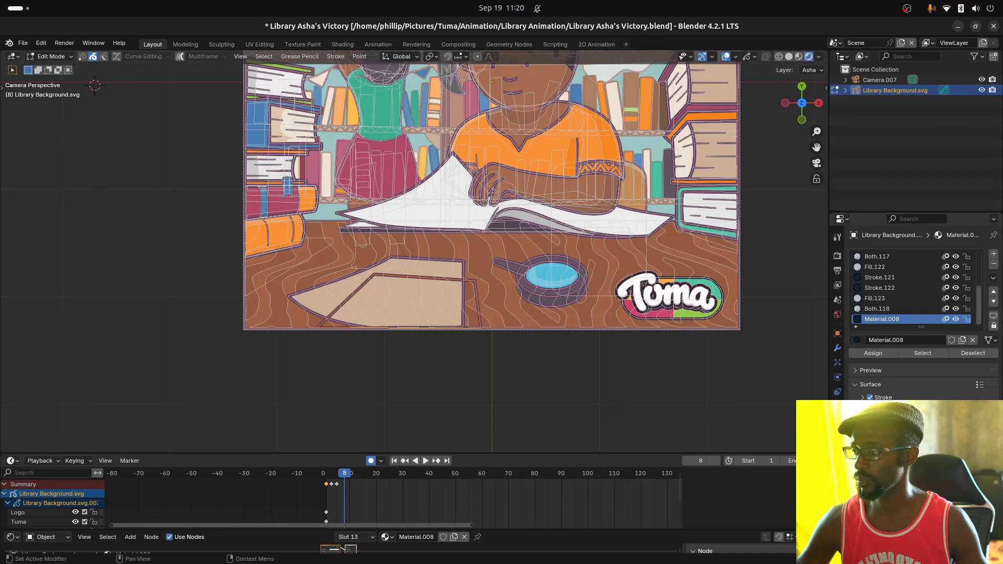
Enable the new material's fill with the Gradient style, keep its stroke enabled, and return Library Background.svg to Object Mode
left_click(870, 398)
left_click(871, 398)
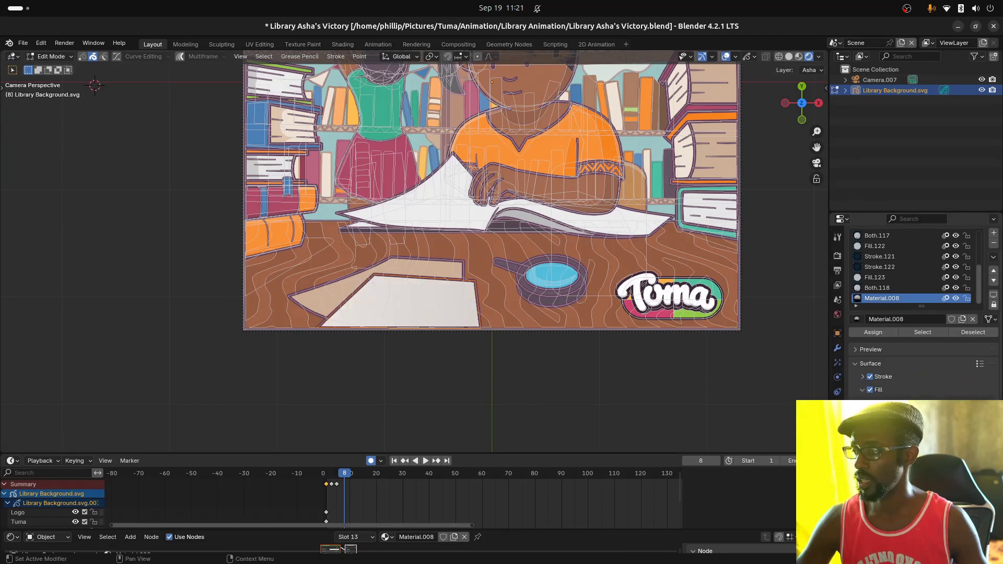
scroll(920, 314, "down", 2)
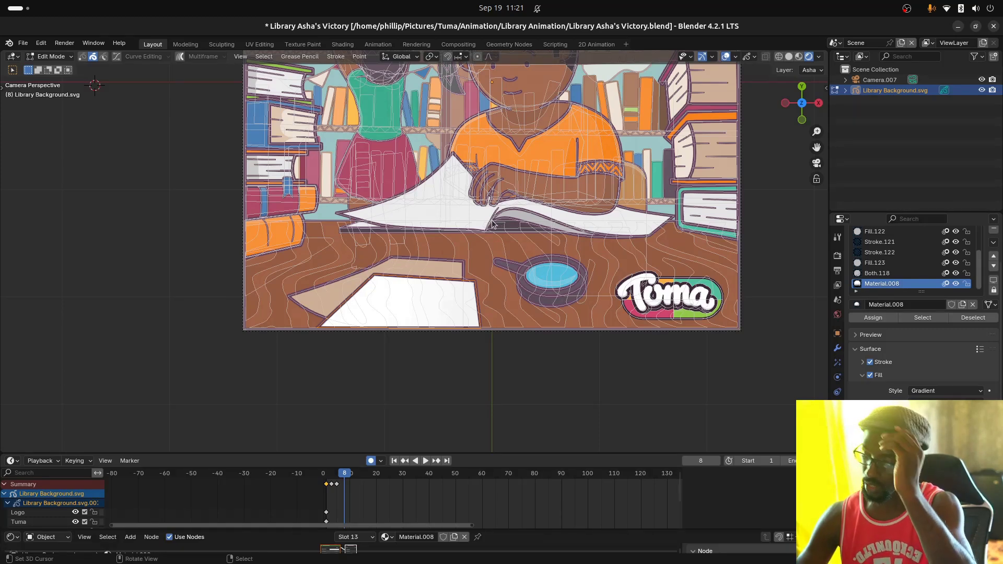
scroll(467, 316, "up", 3)
scroll(468, 316, "down", 3)
middle_click_drag(472, 292, 411, 407, "shift")
key("Tab")
scroll(412, 406, "down", 4)
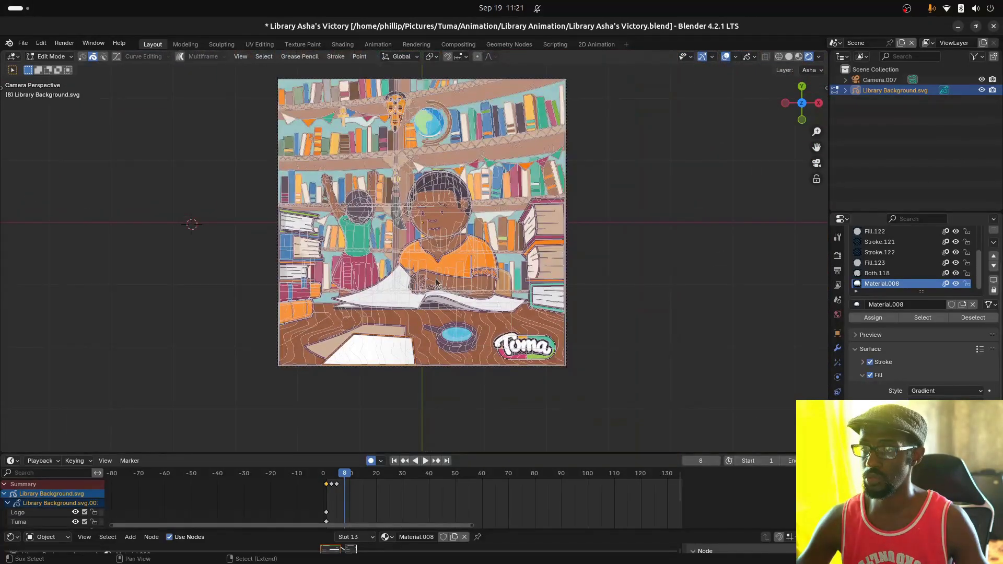
middle_click_drag(437, 271, 450, 318, "shift")
scroll(472, 358, "up", 1)
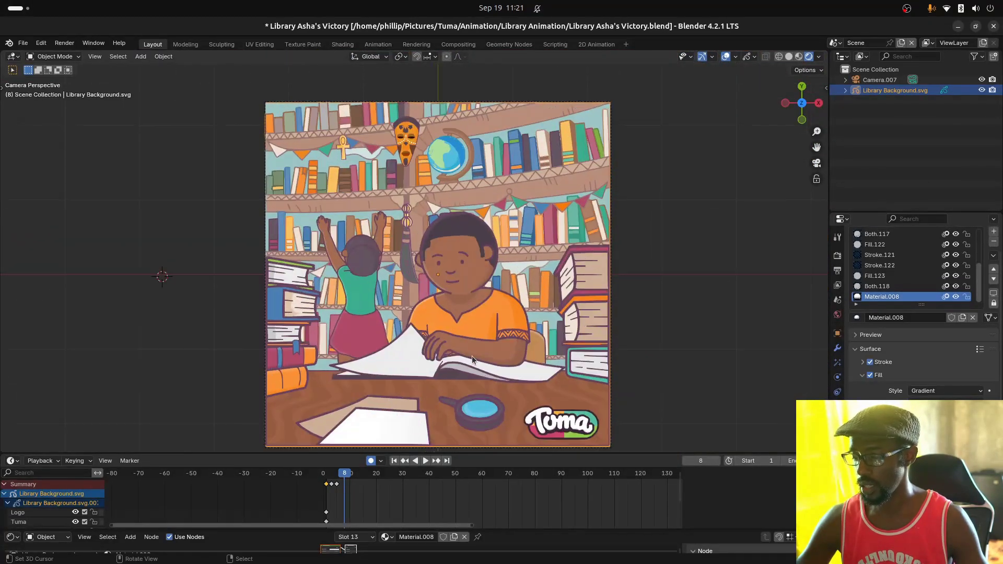